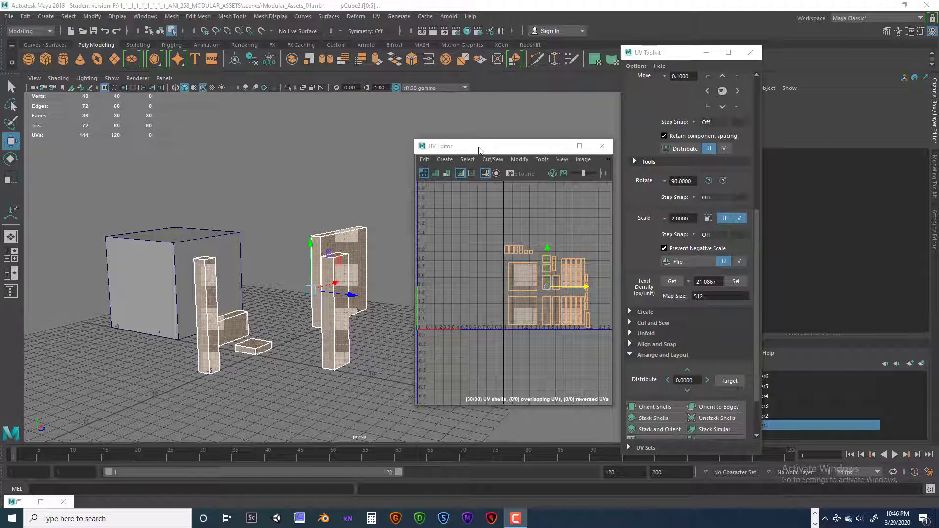
Reposition the UV Editor and select the upper large square shell to identify its wall panel face in the 3D view
{"action": "left_click_drag", "start_coordinate": [479, 149], "coordinate": [466, 131]}
{"action": "scroll", "coordinate": [529, 232], "scroll_direction": "up", "scroll_amount": 5}
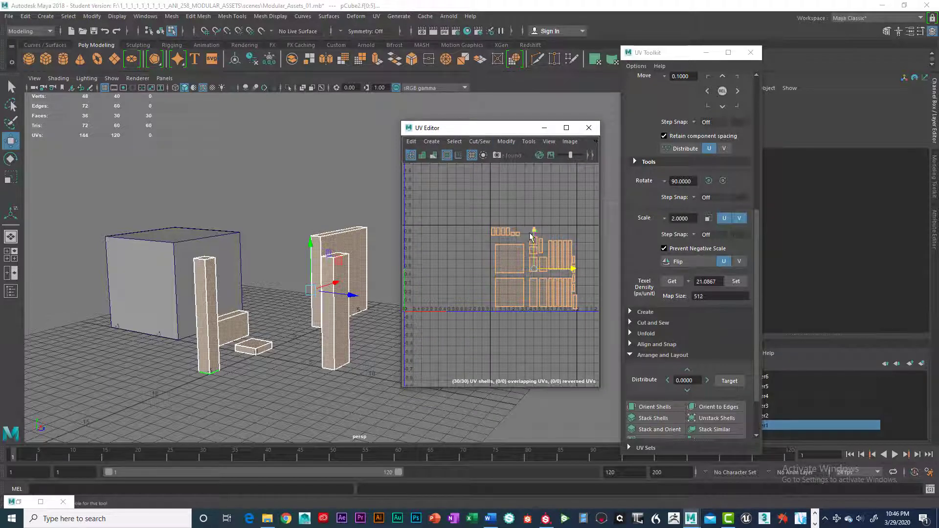
{"action": "middle_click_drag", "start_coordinate": [529, 239], "coordinate": [492, 198], "text": "alt"}
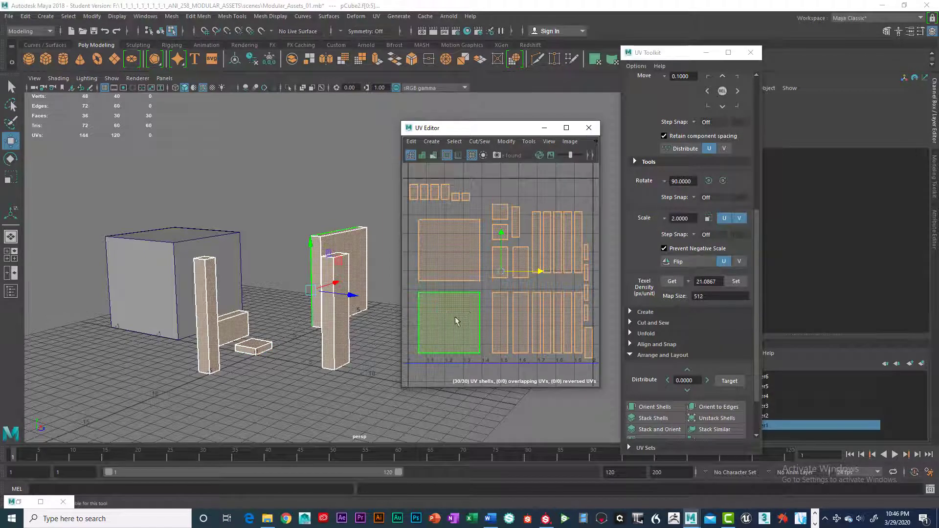
{"action": "left_click_drag", "start_coordinate": [370, 325], "coordinate": [385, 323], "text": "alt"}
{"action": "left_click", "coordinate": [448, 255]}
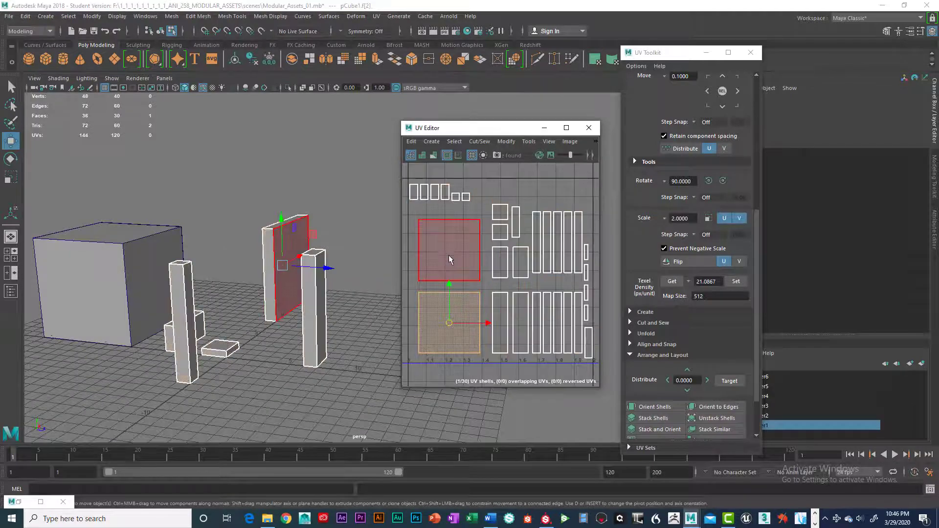
{"action": "mouse_move", "coordinate": [314, 293]}
{"action": "left_mouse_down", "text": "alt"}
{"action": "mouse_move", "coordinate": [294, 296]}
{"action": "mouse_move", "coordinate": [318, 295]}
{"action": "left_mouse_up", "text": "alt"}
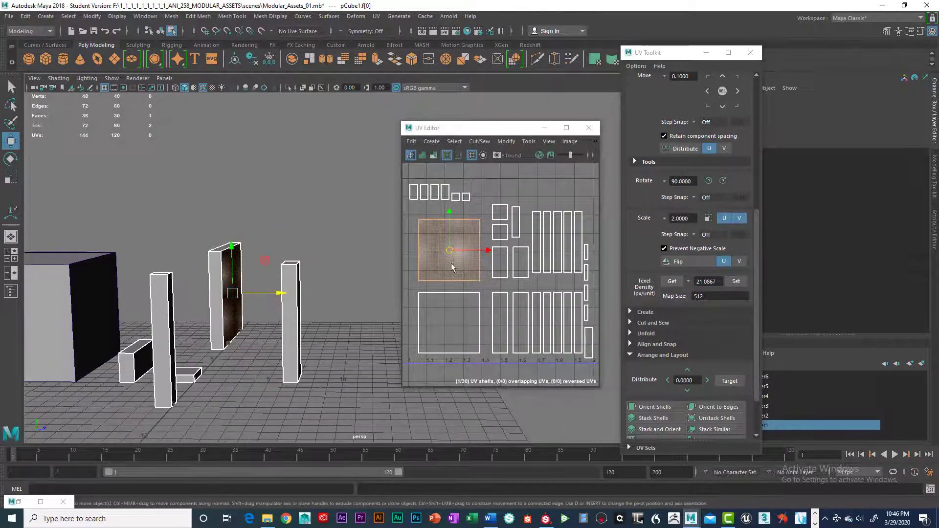
Select the lower large square UV shell and examine the matching wall panel face from several angles
{"action": "right_click_drag", "start_coordinate": [437, 250], "coordinate": [401, 232]}
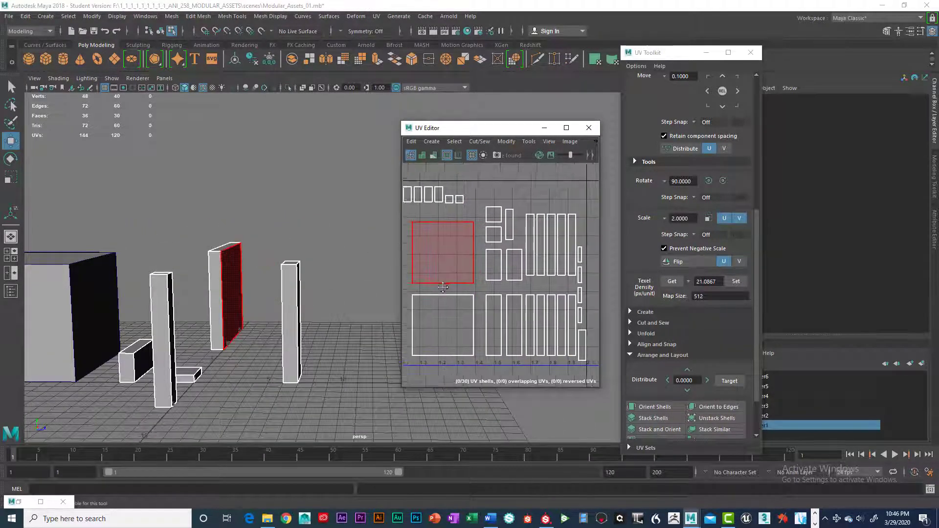
{"action": "left_click", "coordinate": [439, 326]}
{"action": "left_click_drag", "start_coordinate": [392, 310], "coordinate": [274, 298], "text": "alt"}
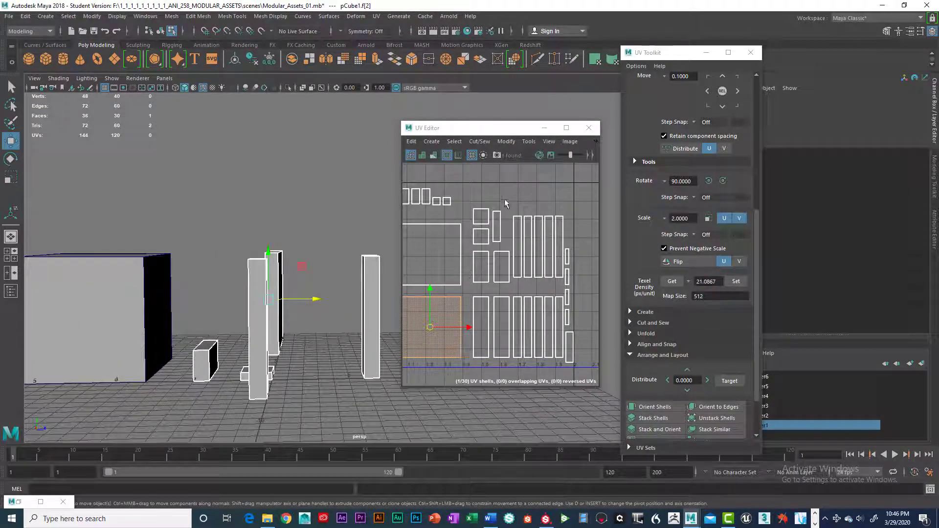
{"action": "scroll", "coordinate": [470, 261], "scroll_direction": "up", "scroll_amount": 3}
{"action": "scroll", "coordinate": [470, 261], "scroll_direction": "down", "scroll_amount": 3}
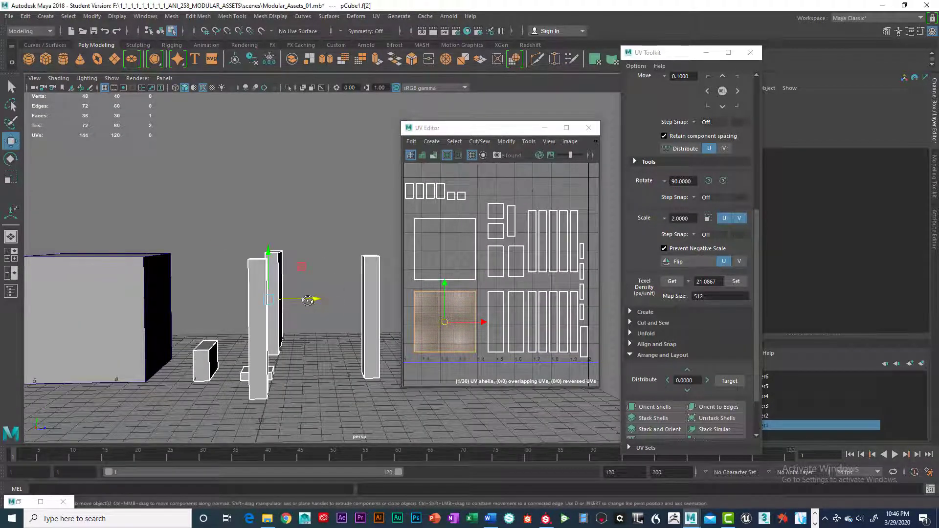
{"action": "left_click_drag", "start_coordinate": [235, 294], "coordinate": [190, 287], "text": "alt"}
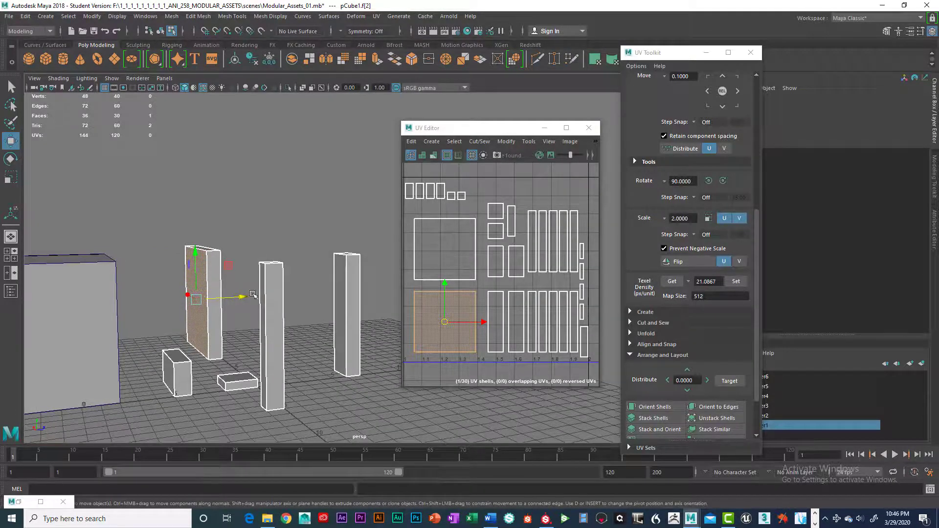
{"action": "left_click_drag", "start_coordinate": [253, 294], "coordinate": [252, 315], "text": "alt"}
{"action": "scroll", "coordinate": [229, 297], "scroll_direction": "up", "scroll_amount": 3}
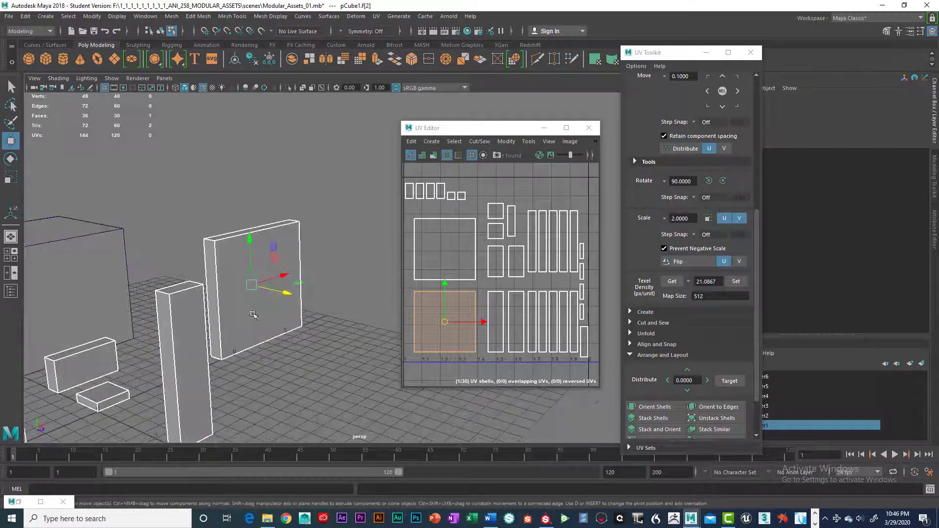
{"action": "middle_click_drag", "start_coordinate": [440, 261], "coordinate": [446, 262], "text": "alt"}
{"action": "middle_click_drag", "start_coordinate": [289, 262], "coordinate": [303, 259], "text": "alt"}
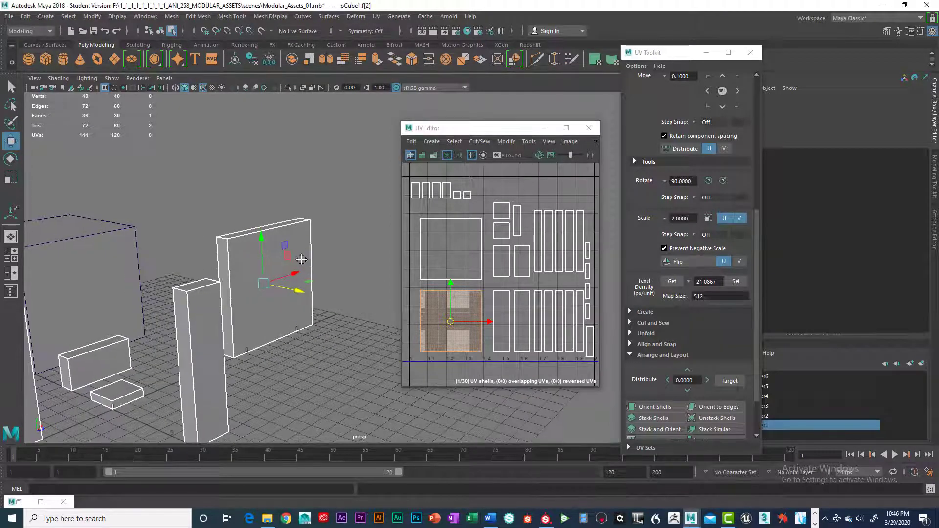
Switch to UV selection and select the upper-edge UVs of the large square shells to check their orientation on the wall panel
{"action": "right_click", "coordinate": [467, 221]}
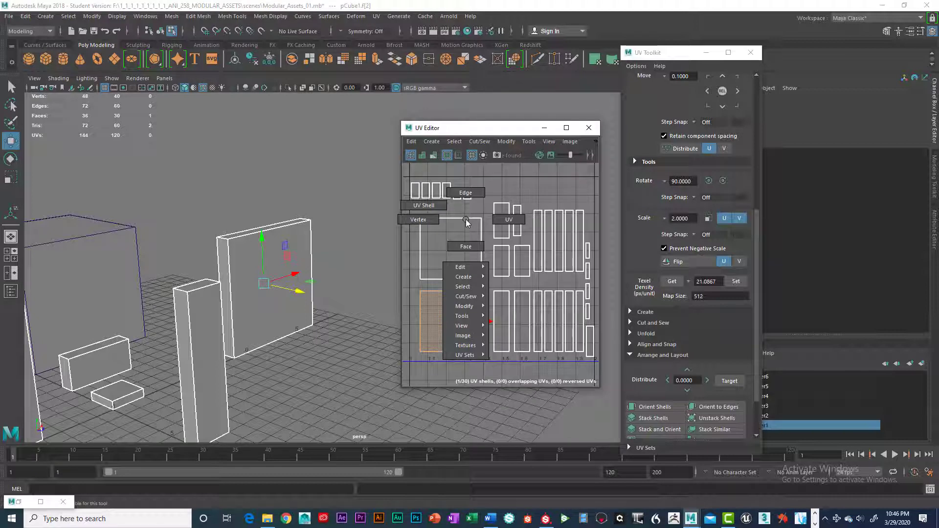
{"action": "left_click", "coordinate": [513, 221]}
{"action": "left_click_drag", "start_coordinate": [250, 263], "coordinate": [366, 245], "text": "alt"}
{"action": "left_click_drag", "start_coordinate": [413, 211], "coordinate": [485, 224]}
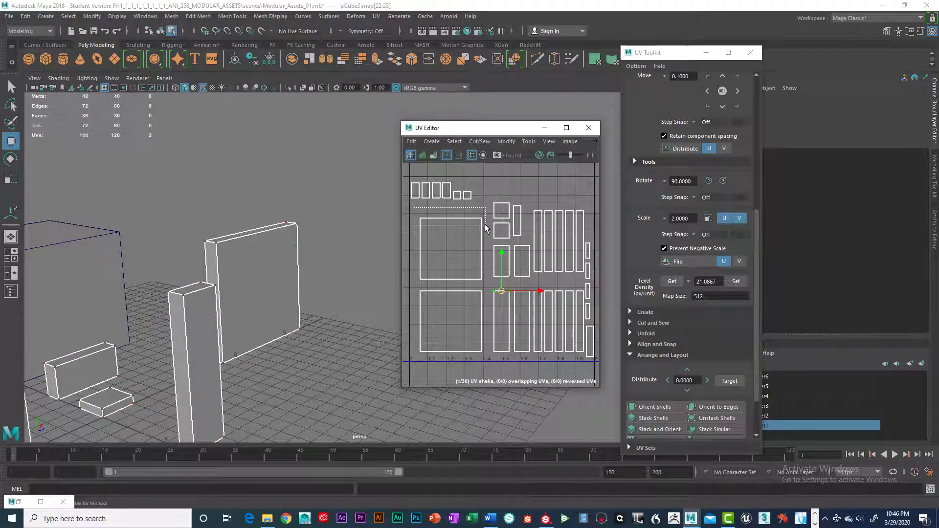
{"action": "left_click_drag", "start_coordinate": [351, 247], "coordinate": [486, 298], "text": "alt"}
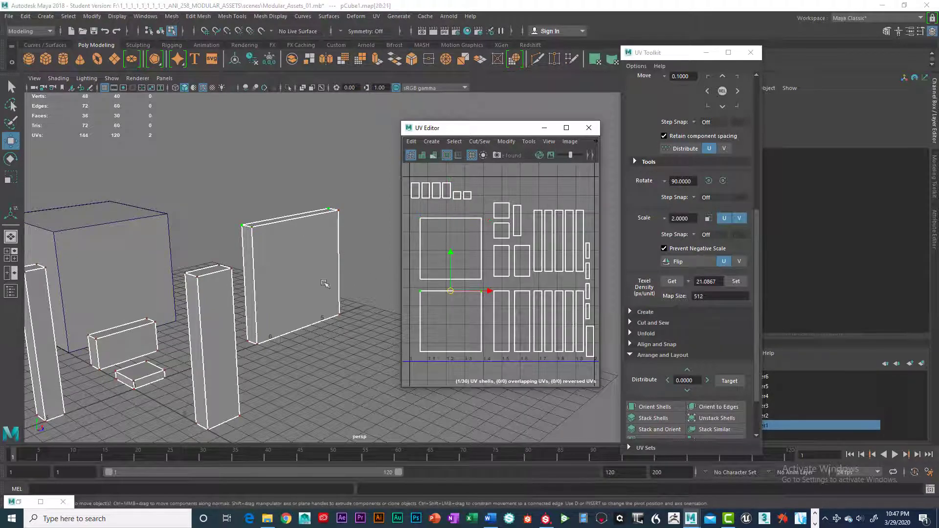
{"action": "left_click_drag", "start_coordinate": [325, 283], "coordinate": [282, 264], "text": "alt"}
Rotate the wall panel's lower large square UV shell clockwise in 90-degree increments until it is upside down
{"action": "right_click_drag", "start_coordinate": [450, 316], "coordinate": [413, 303]}
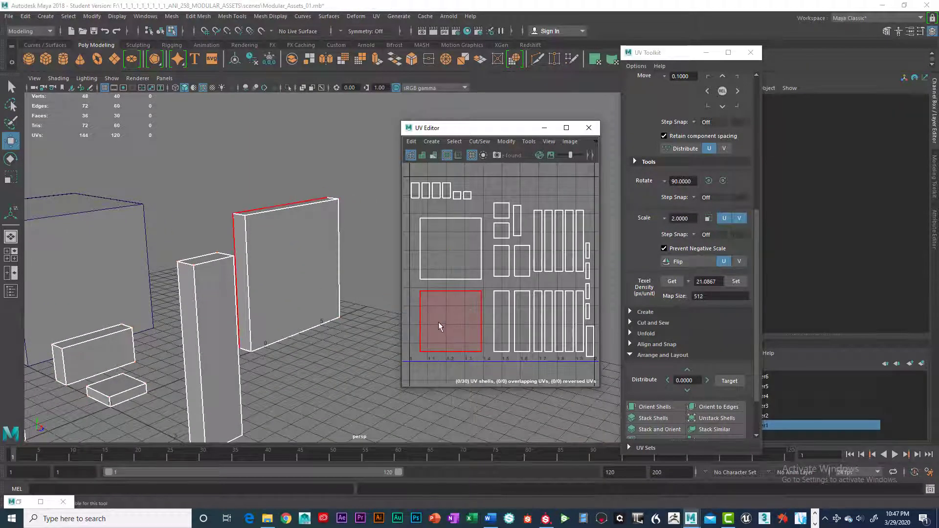
{"action": "left_click", "coordinate": [439, 323]}
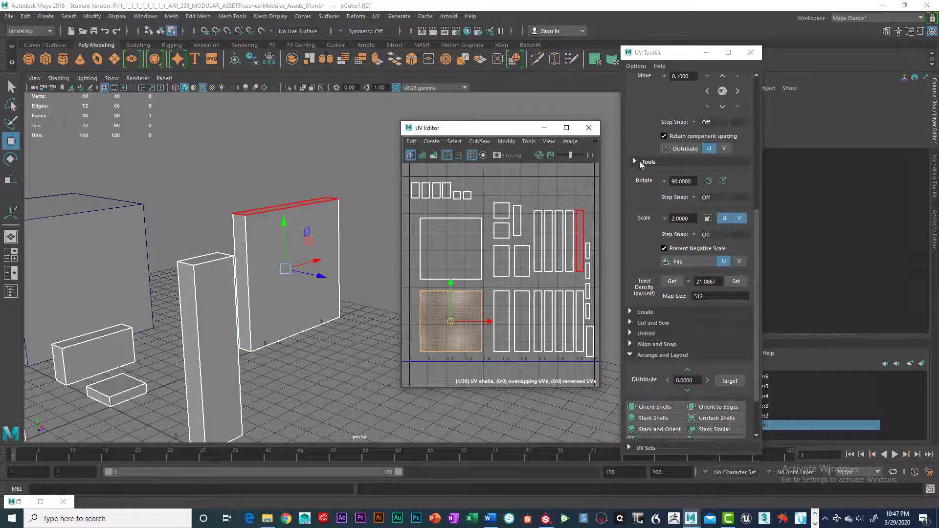
{"action": "scroll", "coordinate": [675, 161], "scroll_direction": "up", "scroll_amount": 3}
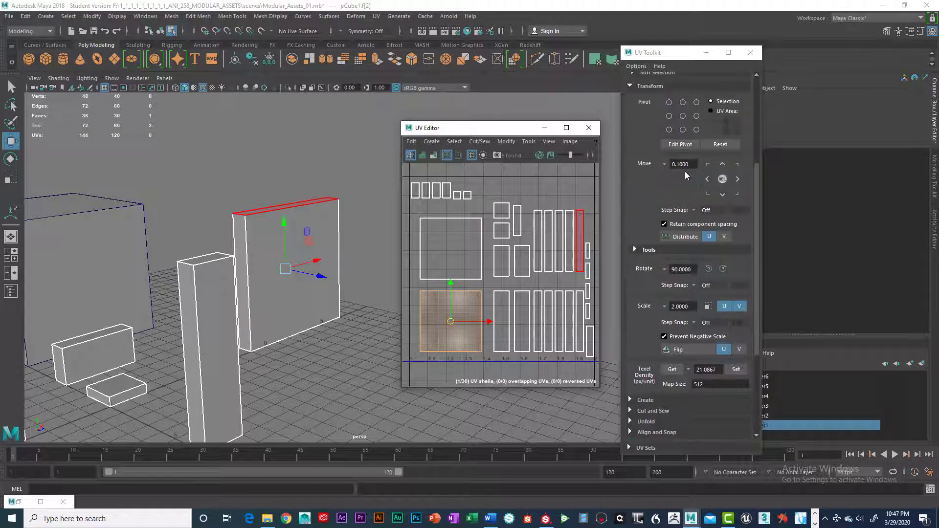
{"action": "scroll", "coordinate": [685, 172], "scroll_direction": "up", "scroll_amount": 4}
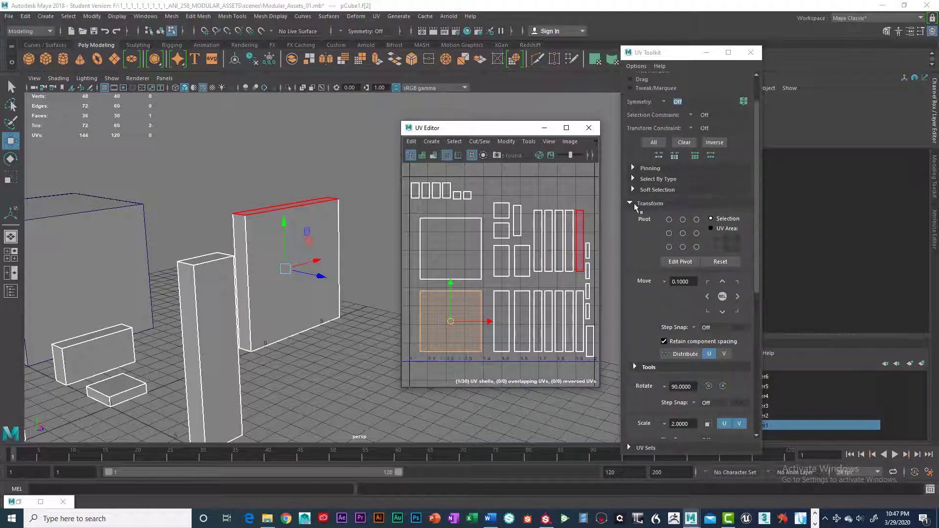
{"action": "left_click", "coordinate": [634, 204]}
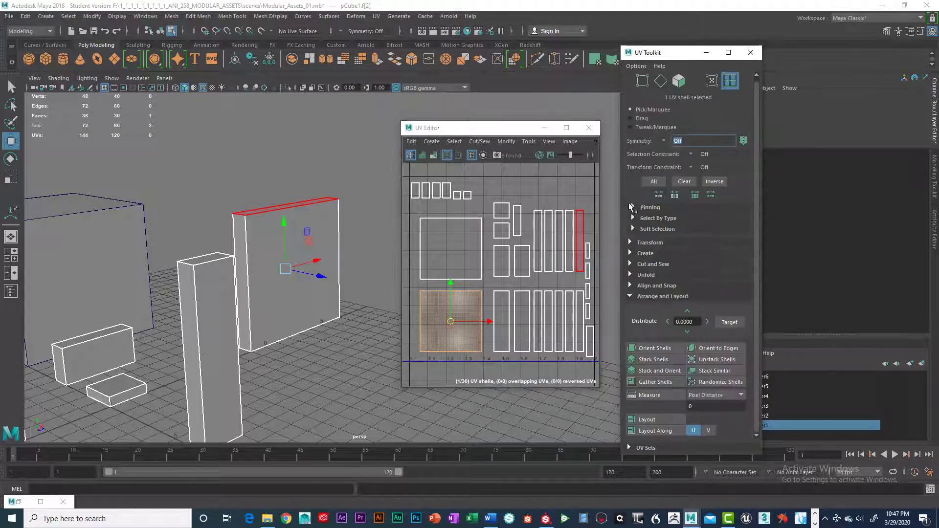
{"action": "left_click", "coordinate": [633, 243]}
{"action": "scroll", "coordinate": [646, 210], "scroll_direction": "down", "scroll_amount": 3}
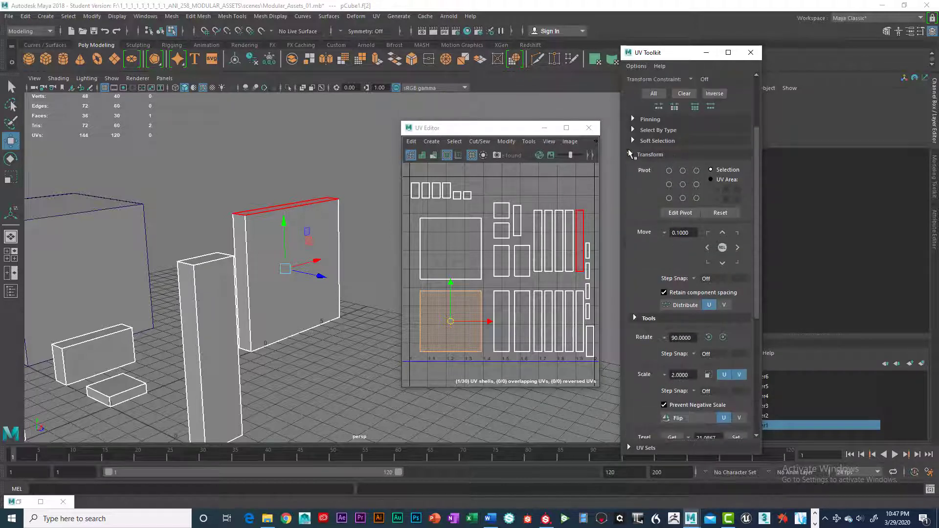
{"action": "scroll", "coordinate": [685, 235], "scroll_direction": "down", "scroll_amount": 3}
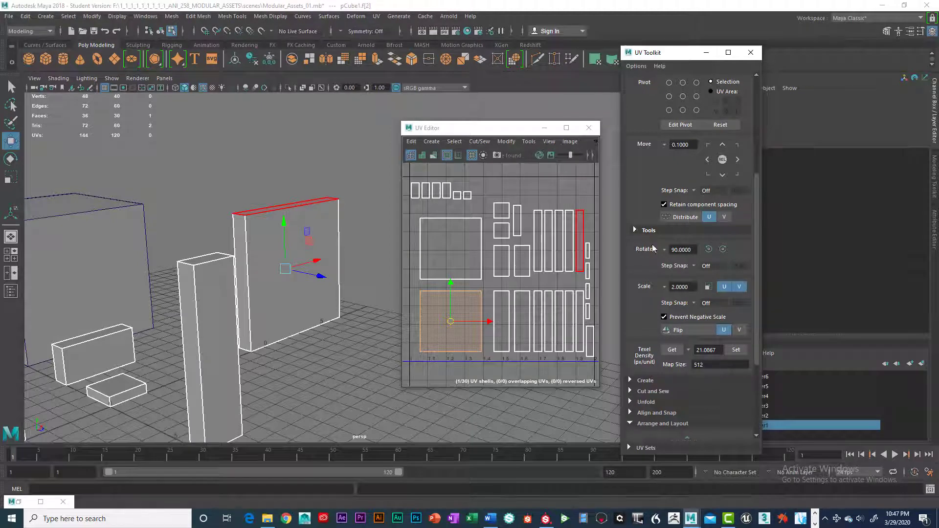
{"action": "left_click", "coordinate": [723, 250]}
{"action": "left_click", "coordinate": [724, 250]}
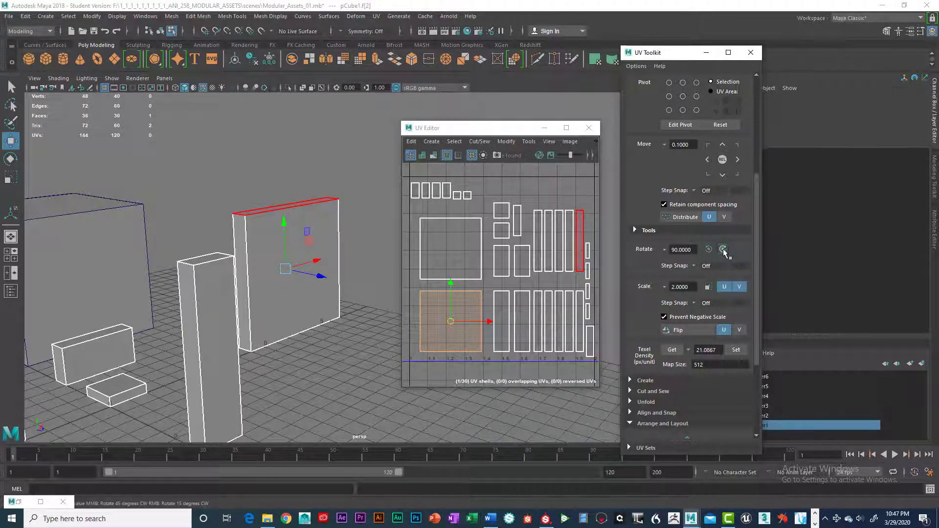
{"action": "left_click", "coordinate": [723, 250]}
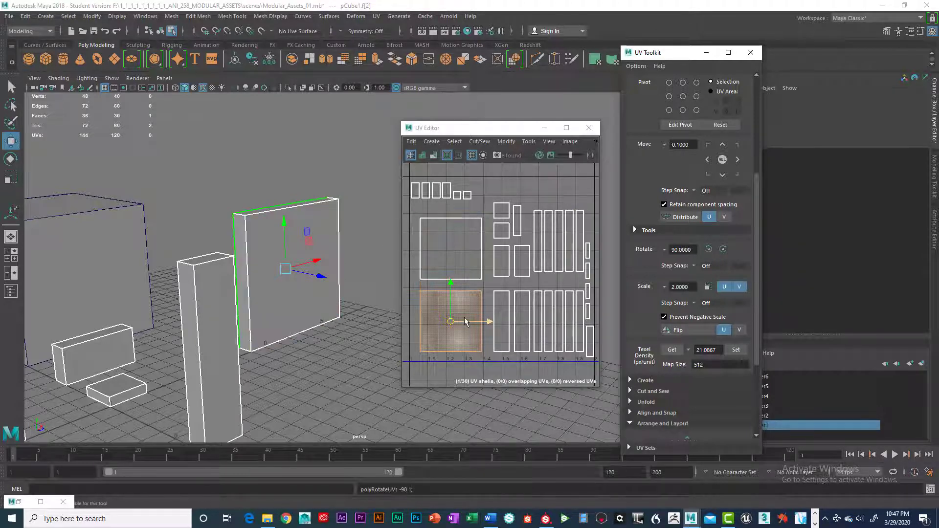
Select the upper-edge UVs of the lower large square shell and inspect where they lie on the wall panel
{"action": "right_click_drag", "start_coordinate": [469, 298], "coordinate": [506, 300]}
{"action": "left_click_drag", "start_coordinate": [414, 285], "coordinate": [483, 312]}
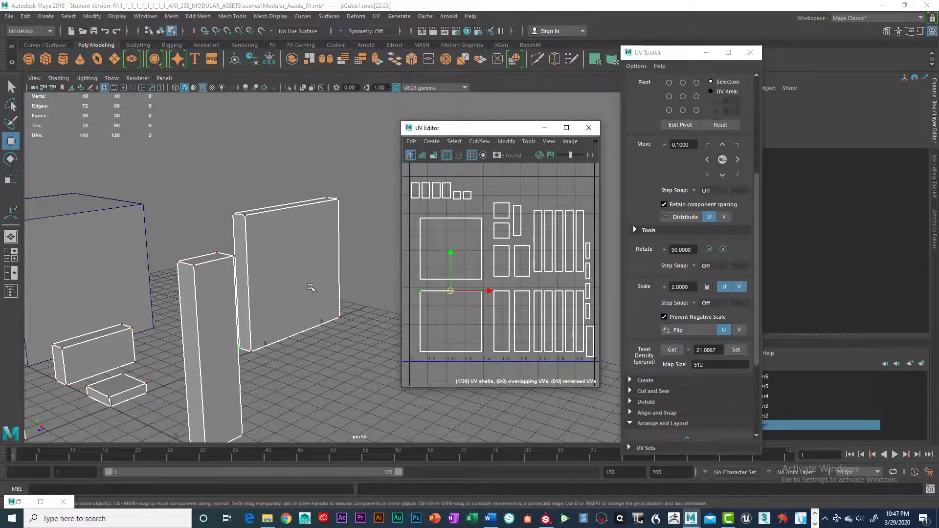
{"action": "left_click_drag", "start_coordinate": [311, 289], "coordinate": [230, 260], "text": "alt"}
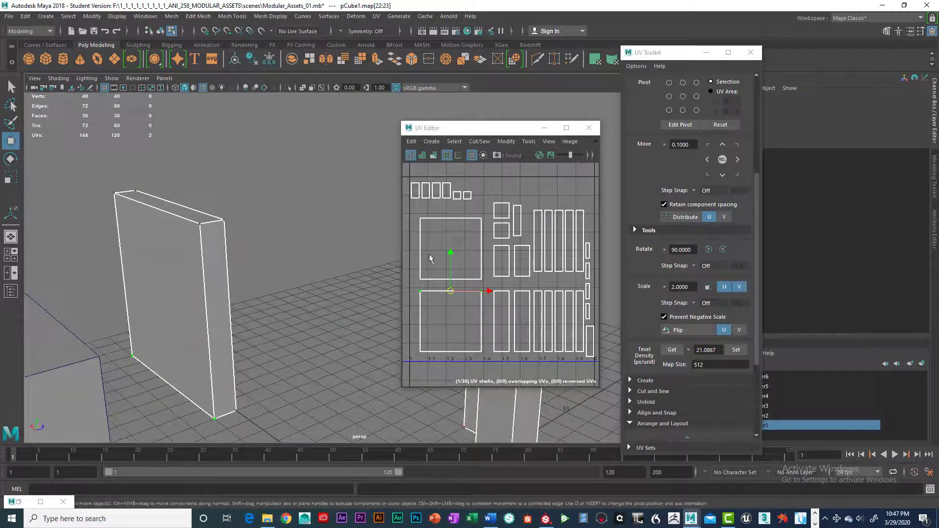
{"action": "right_click", "coordinate": [450, 318]}
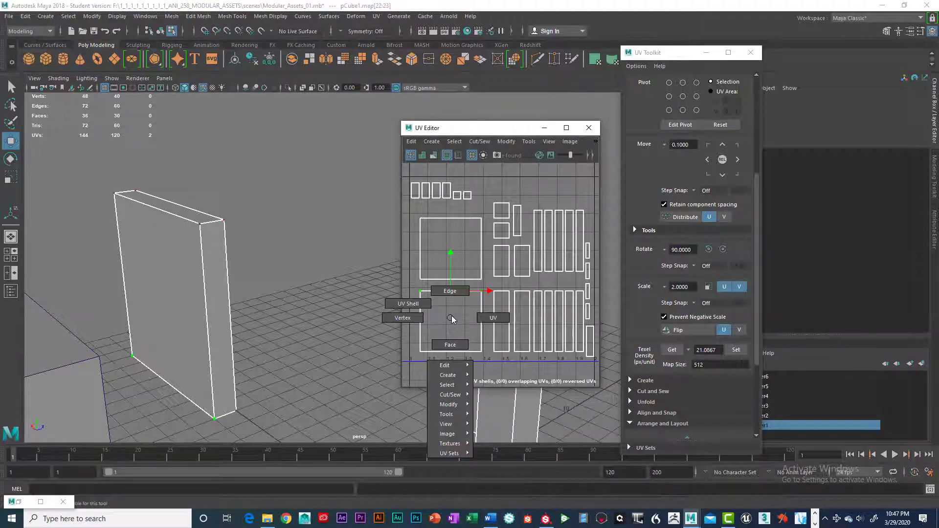
{"action": "left_click", "coordinate": [489, 316]}
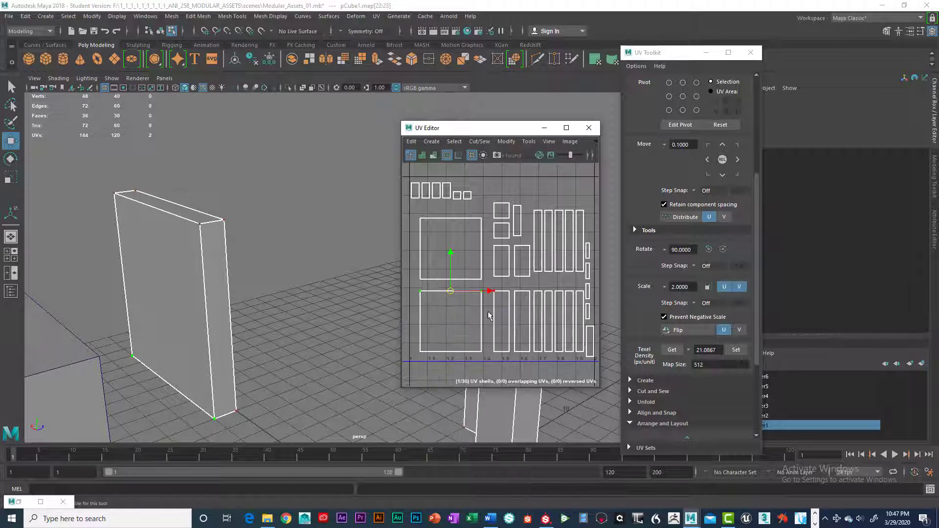
{"action": "left_click", "coordinate": [420, 290]}
Rotate the lower large square UV shell clockwise in 90-degree increments until it is upright again
{"action": "right_click_drag", "start_coordinate": [450, 310], "coordinate": [431, 312]}
{"action": "left_click", "coordinate": [442, 313]}
{"action": "left_click", "coordinate": [442, 314]}
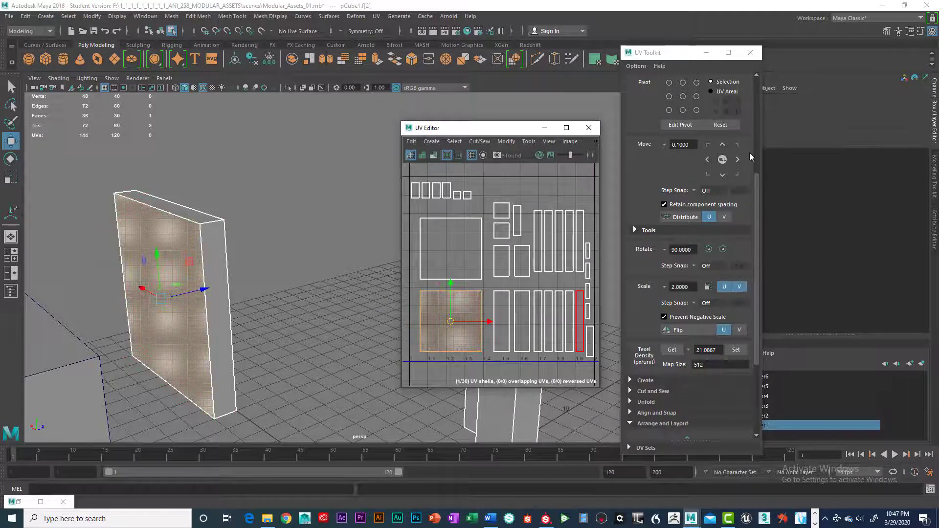
{"action": "left_click", "coordinate": [722, 248]}
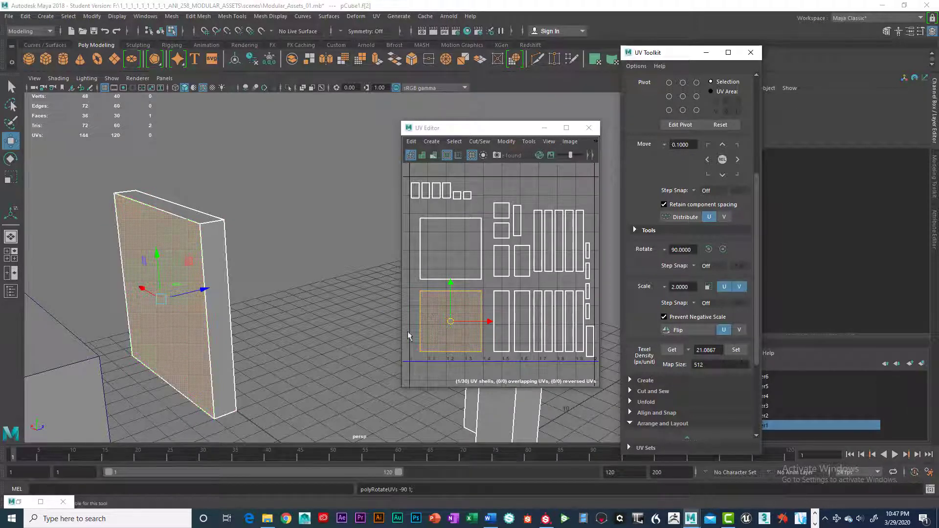
Select the lower large square shell's upper-edge UVs again and check them against the top of the wall panel
{"action": "right_click_drag", "start_coordinate": [430, 311], "coordinate": [472, 312]}
{"action": "left_click_drag", "start_coordinate": [411, 286], "coordinate": [490, 299]}
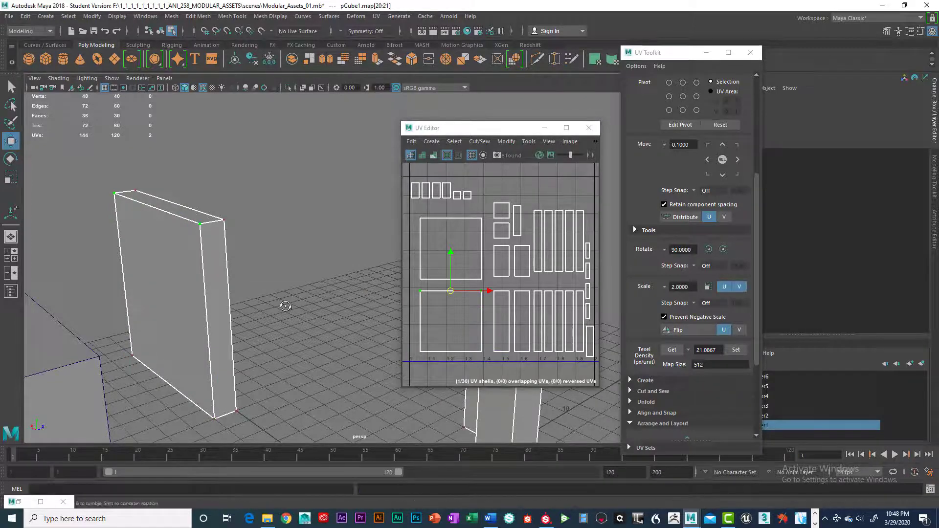
{"action": "left_click_drag", "start_coordinate": [285, 306], "coordinate": [316, 288], "text": "alt"}
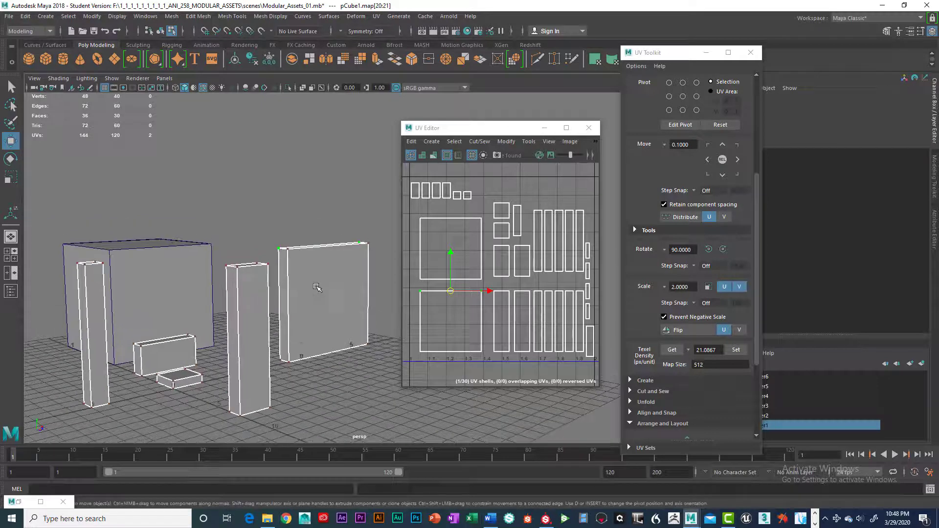
{"action": "left_click_drag", "start_coordinate": [252, 296], "coordinate": [264, 295], "text": "alt"}
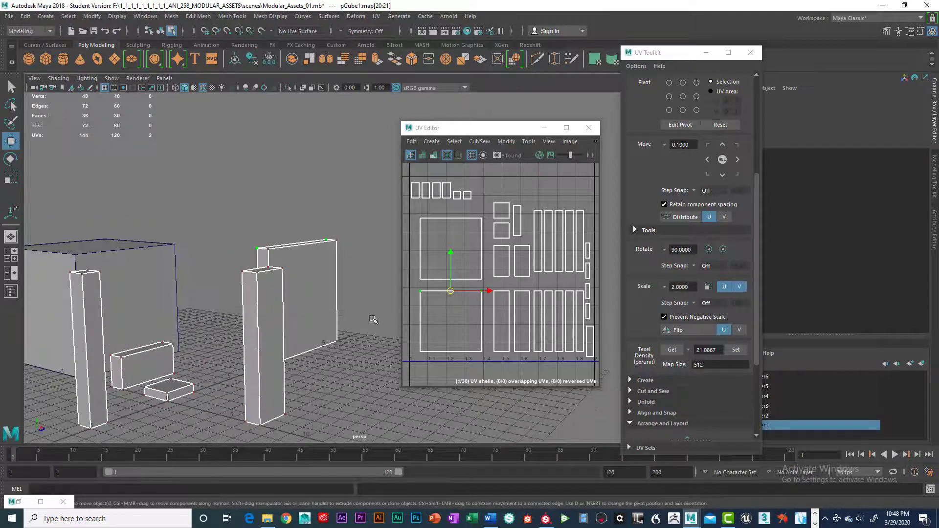
Select the upper-edge UVs of the narrower shells beside the large square and compare their orientation on the pillars
{"action": "left_click_drag", "start_coordinate": [491, 286], "coordinate": [510, 297]}
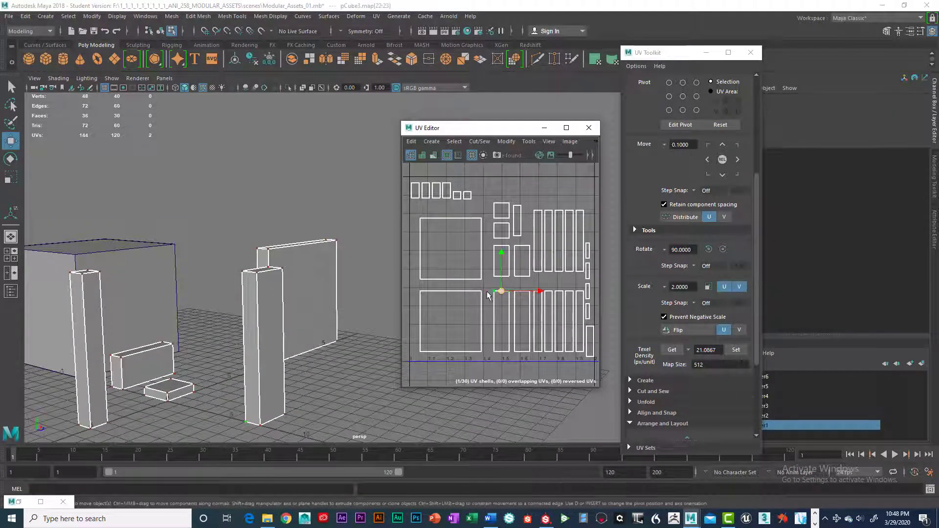
{"action": "left_click_drag", "start_coordinate": [274, 305], "coordinate": [323, 281], "text": "alt"}
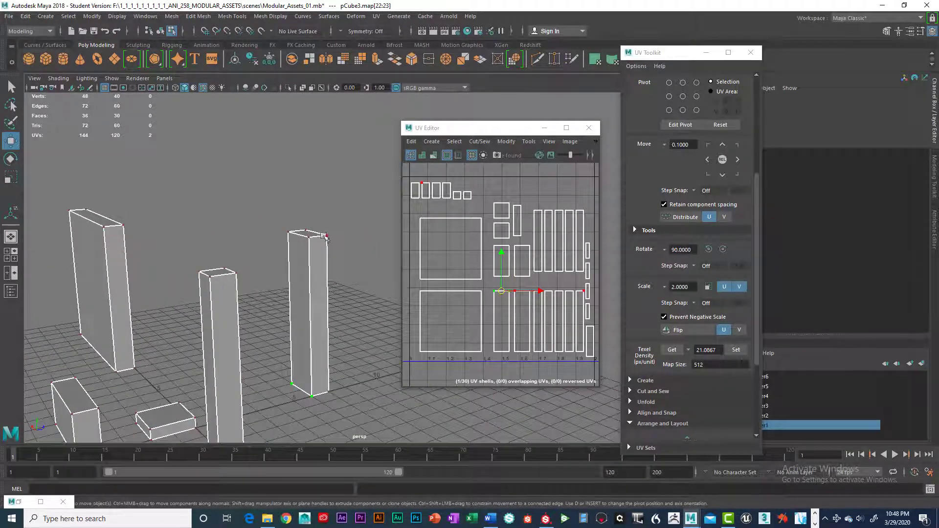
{"action": "left_click_drag", "start_coordinate": [484, 284], "coordinate": [543, 298]}
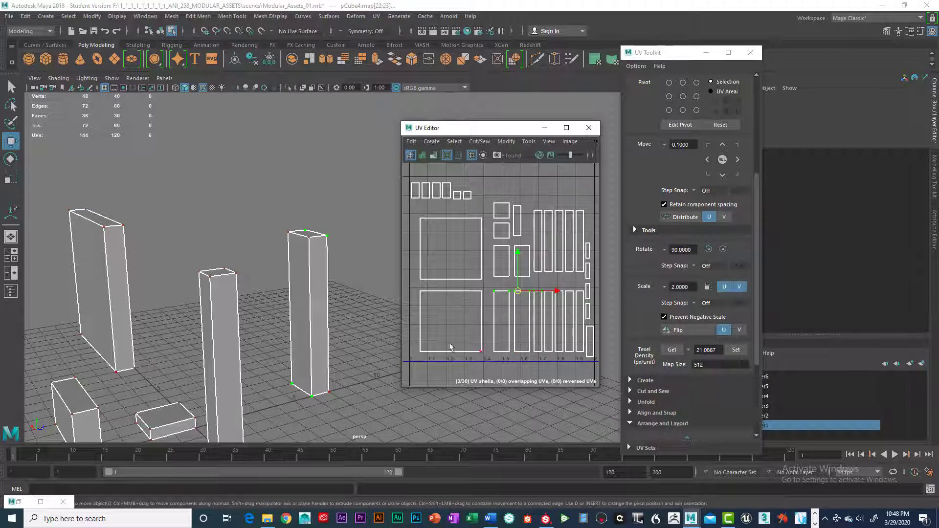
{"action": "left_click", "coordinate": [600, 370]}
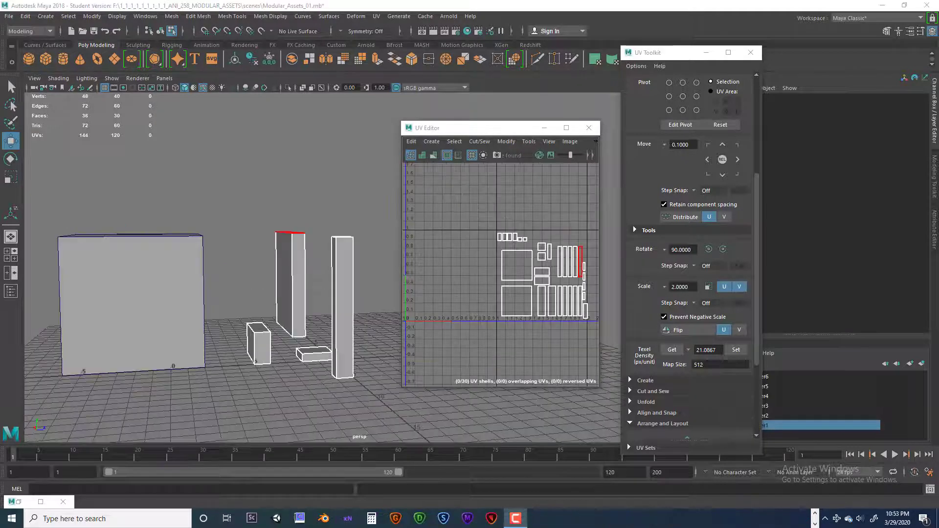
Examine which faces of the wall panel, pillars and small blocks the individual UV shells correspond to
{"action": "mouse_move", "coordinate": [490, 229]}
{"action": "middle_mouse_down", "text": "alt"}
{"action": "mouse_move", "coordinate": [457, 227]}
{"action": "mouse_move", "coordinate": [476, 226]}
{"action": "middle_mouse_up", "text": "alt"}
{"action": "scroll", "coordinate": [475, 226], "scroll_direction": "up", "scroll_amount": 6}
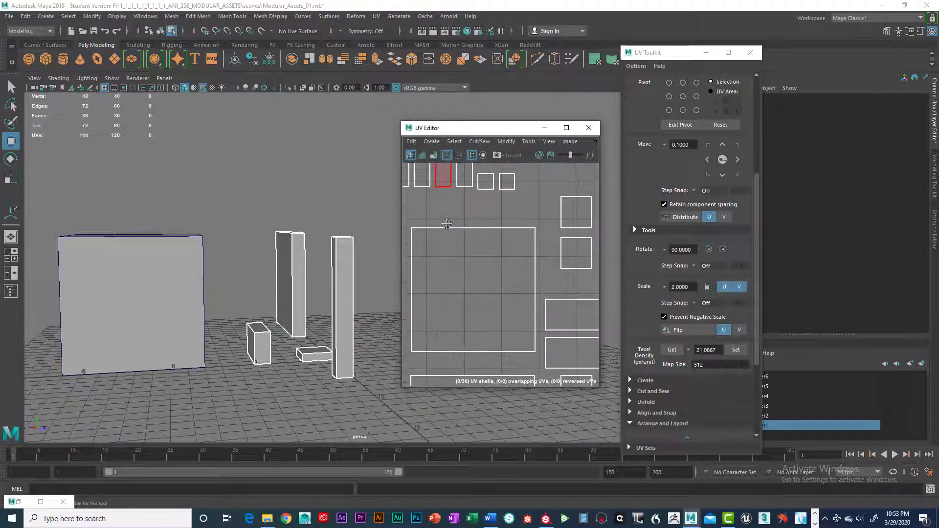
{"action": "scroll", "coordinate": [467, 229], "scroll_direction": "down", "scroll_amount": 3}
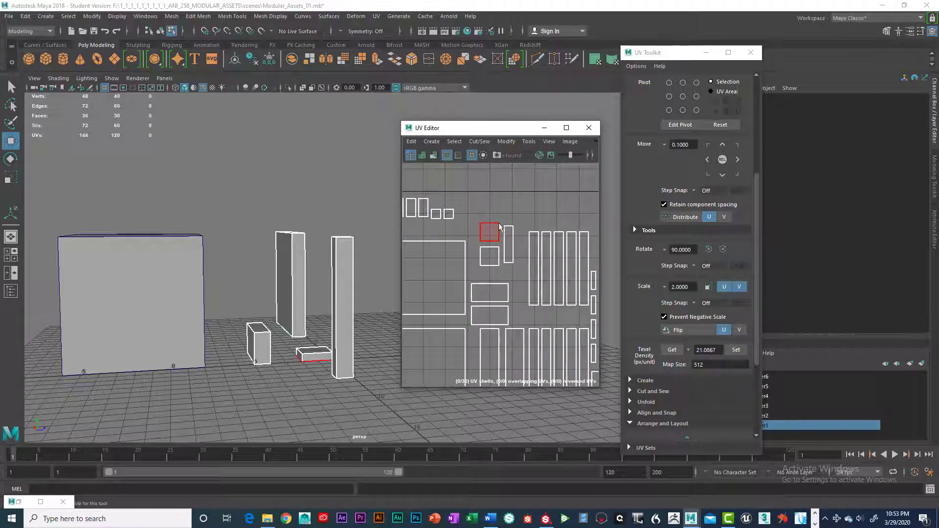
{"action": "left_click_drag", "start_coordinate": [320, 235], "coordinate": [280, 284], "text": "alt"}
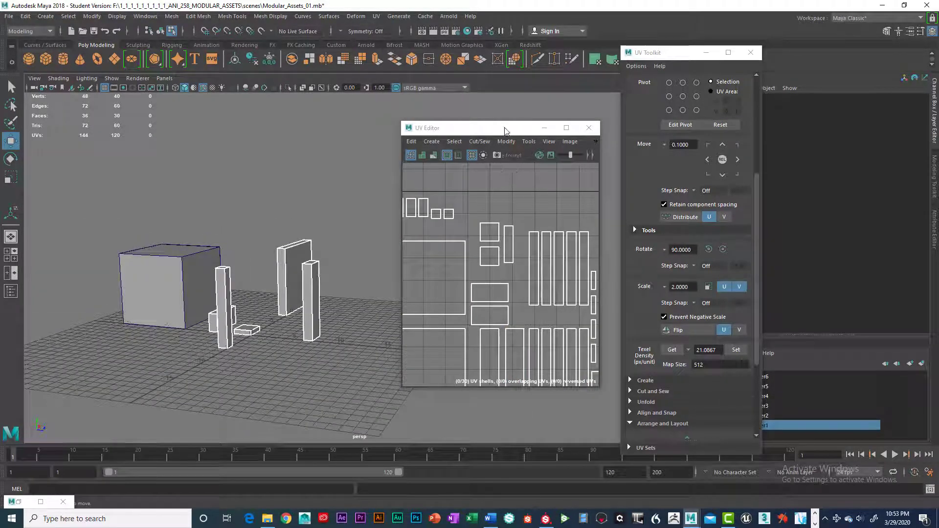
{"action": "left_click_drag", "start_coordinate": [503, 128], "coordinate": [491, 80]}
{"action": "scroll", "coordinate": [492, 215], "scroll_direction": "down", "scroll_amount": 3}
{"action": "scroll", "coordinate": [505, 225], "scroll_direction": "up", "scroll_amount": 1}
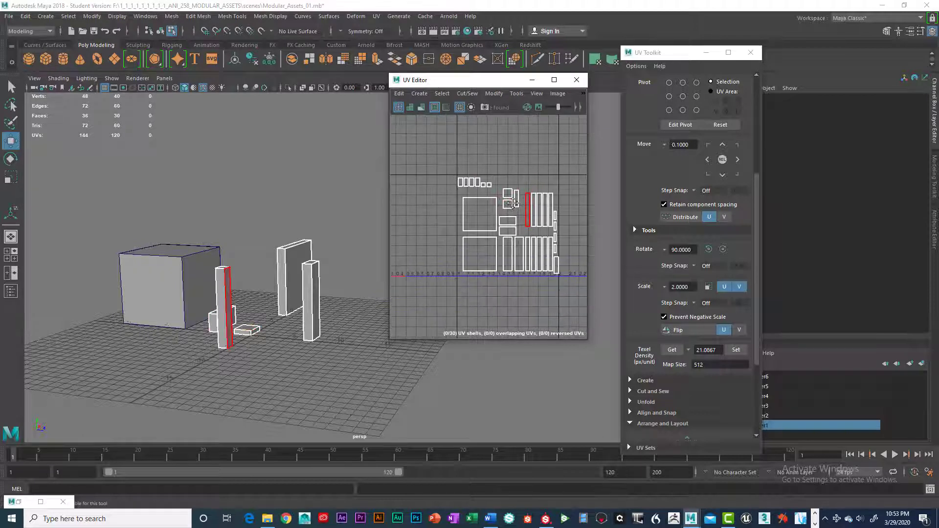
{"action": "scroll", "coordinate": [504, 224], "scroll_direction": "down", "scroll_amount": 4}
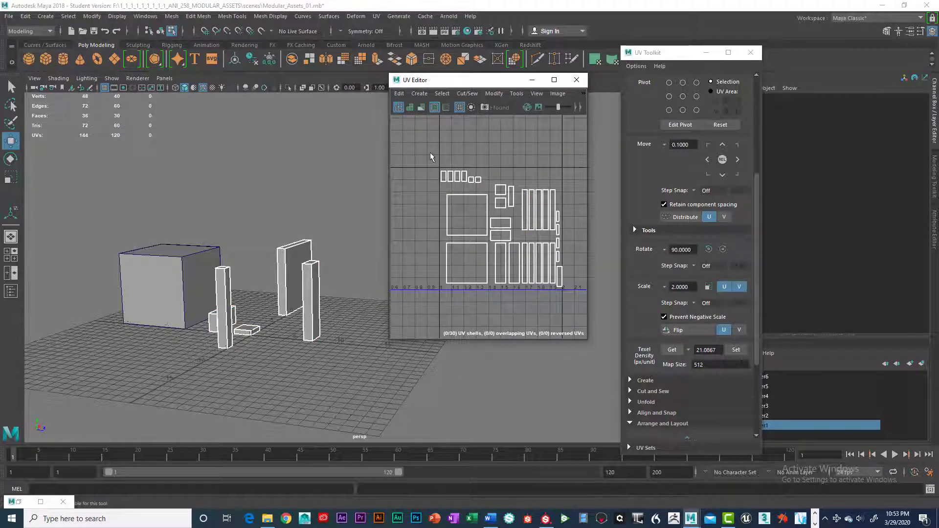
Select all the UV shells of the modular assets
{"action": "left_click_drag", "start_coordinate": [429, 152], "coordinate": [580, 303]}
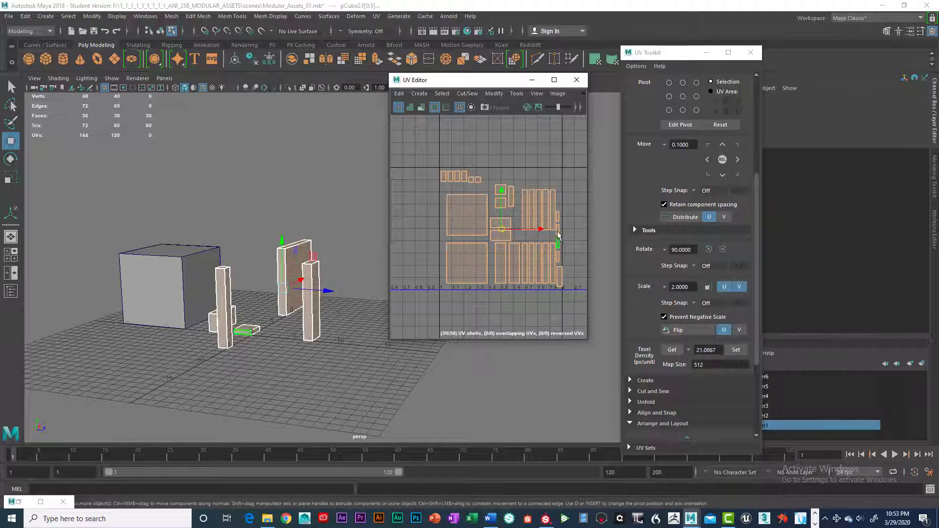
{"action": "scroll", "coordinate": [488, 215], "scroll_direction": "down", "scroll_amount": 2}
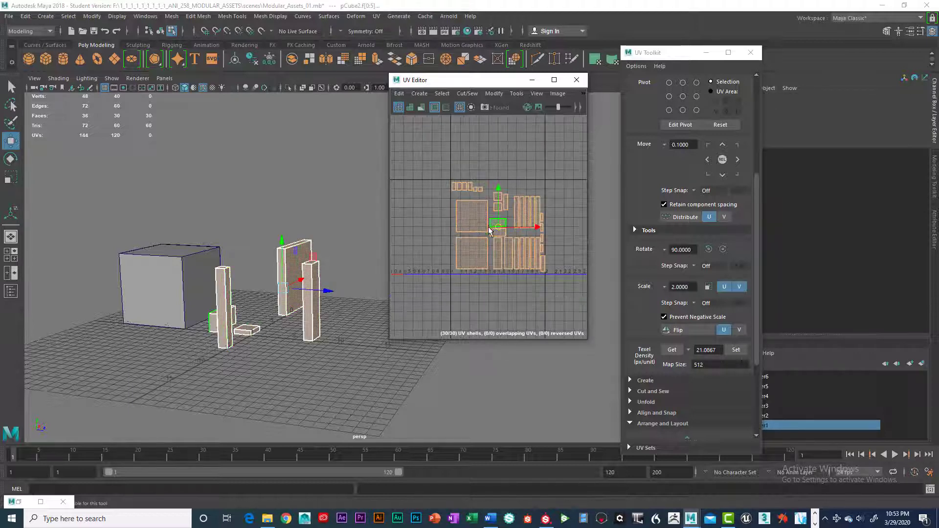
{"action": "left_click_drag", "start_coordinate": [471, 83], "coordinate": [486, 152]}
{"action": "scroll", "coordinate": [500, 221], "scroll_direction": "up", "scroll_amount": 3}
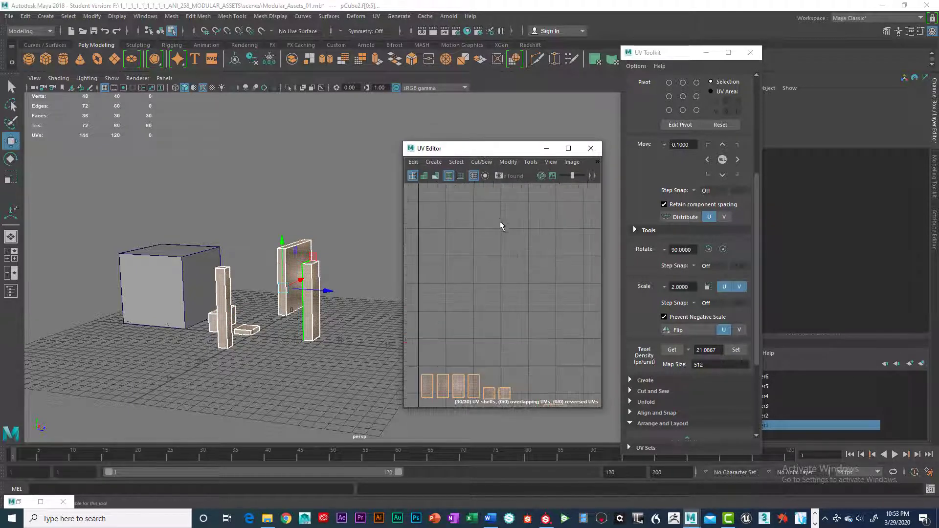
{"action": "middle_click_drag", "start_coordinate": [503, 230], "coordinate": [482, 239], "text": "alt"}
{"action": "scroll", "coordinate": [539, 232], "scroll_direction": "down", "scroll_amount": 5}
{"action": "scroll", "coordinate": [477, 228], "scroll_direction": "up", "scroll_amount": 1}
{"action": "middle_click_drag", "start_coordinate": [548, 236], "coordinate": [532, 228], "text": "alt"}
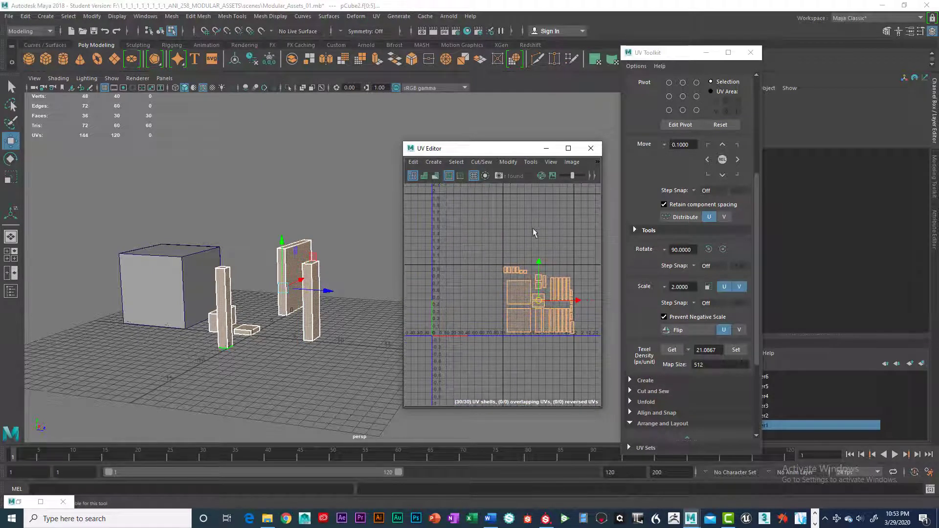
{"action": "left_click_drag", "start_coordinate": [507, 155], "coordinate": [485, 131]}
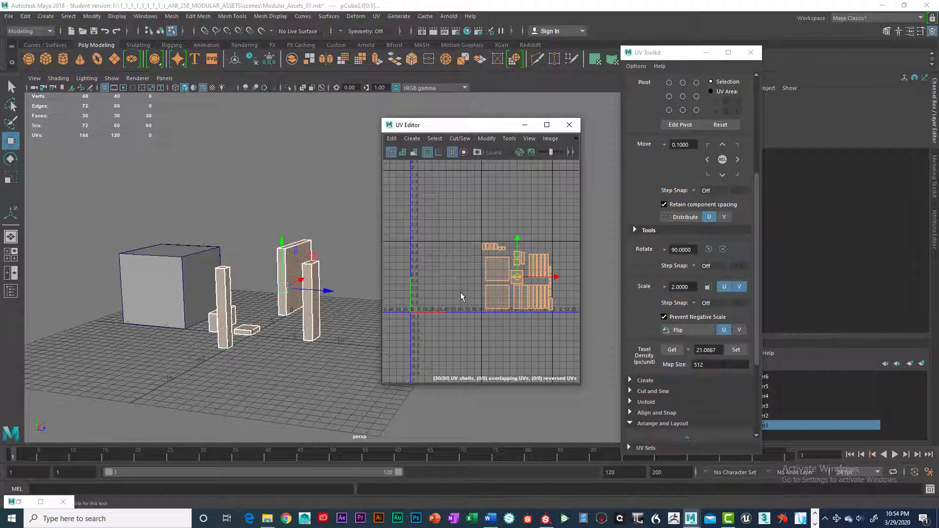
{"action": "left_click_drag", "start_coordinate": [464, 124], "coordinate": [445, 108]}
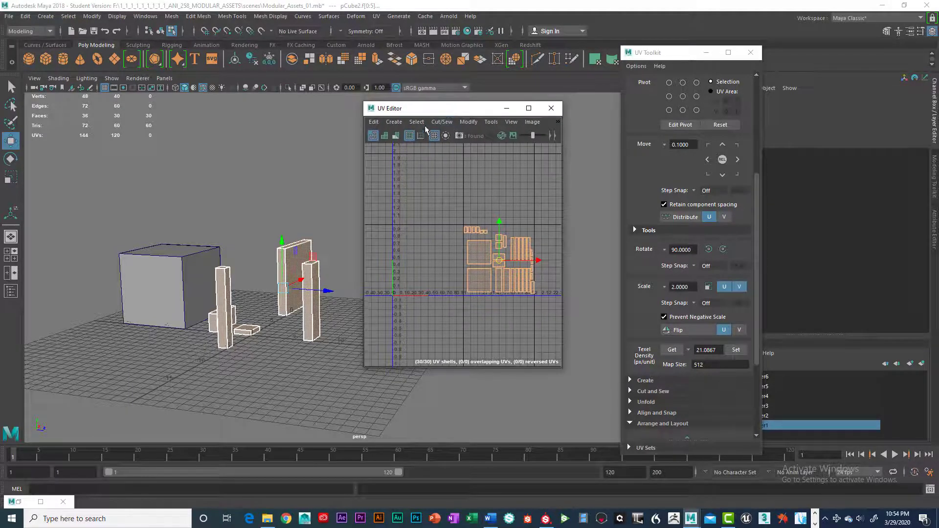
Open the Layout UVs options for the selected shells and reset them to the default settings
{"action": "left_click", "coordinate": [468, 122]}
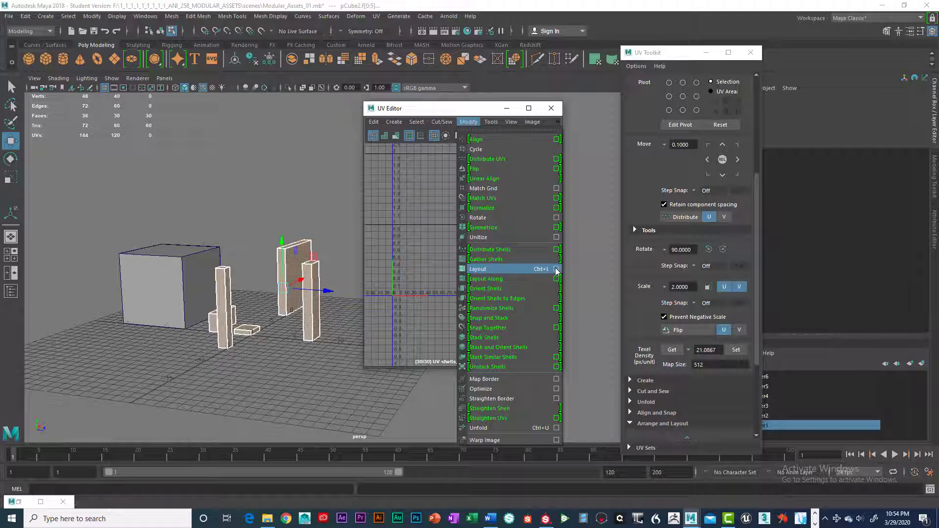
{"action": "left_click", "coordinate": [557, 270]}
{"action": "left_click_drag", "start_coordinate": [188, 102], "coordinate": [254, 65]}
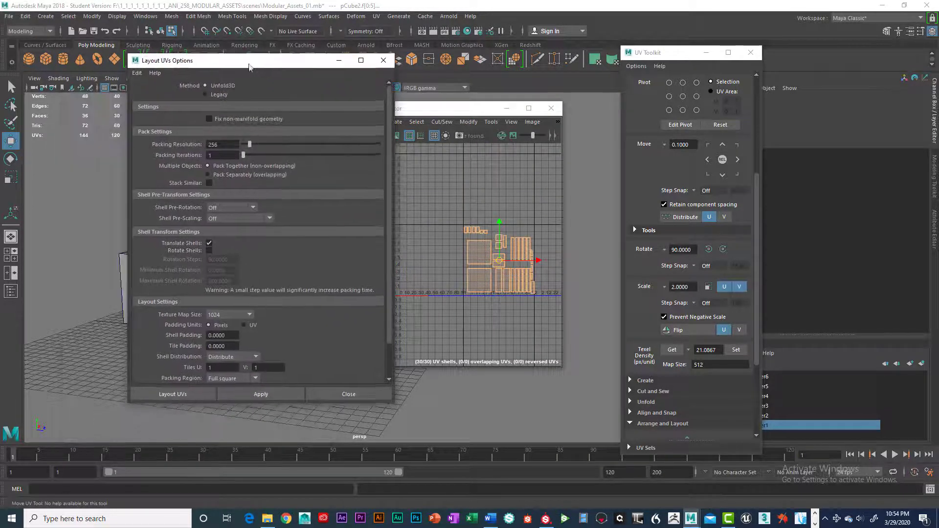
{"action": "left_click", "coordinate": [137, 72]}
{"action": "left_click", "coordinate": [145, 93]}
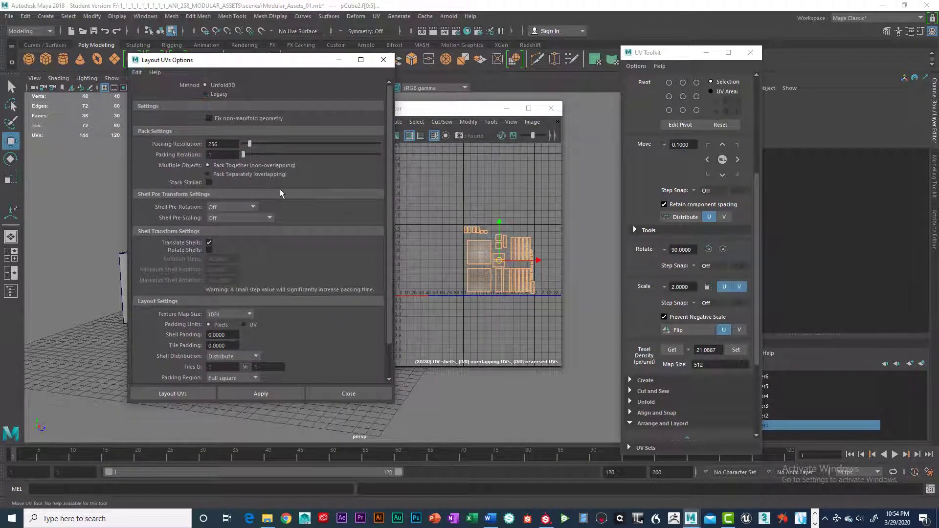
{"action": "scroll", "coordinate": [290, 210], "scroll_direction": "down", "scroll_amount": 2}
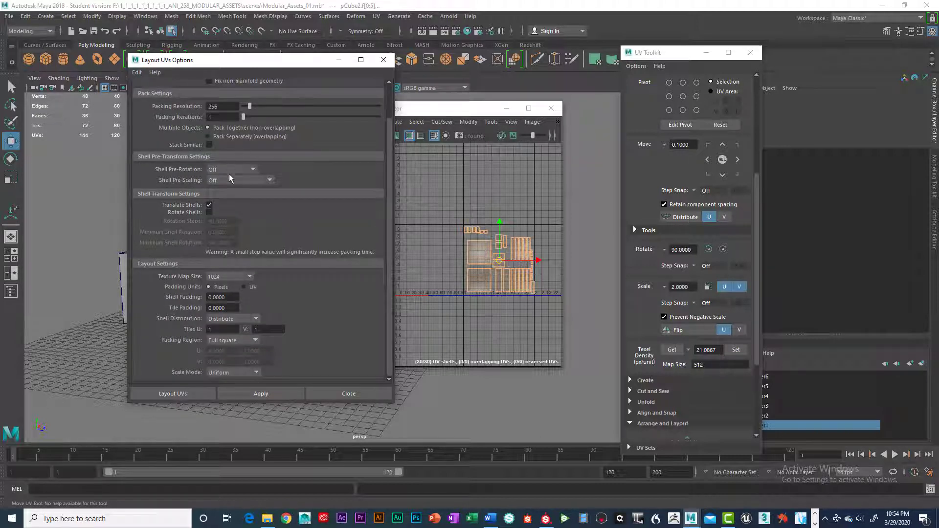
Set the layout's texture map size to 4096, with shell padding and tile padding of 20 pixels each
{"action": "left_click", "coordinate": [250, 277]}
{"action": "left_click", "coordinate": [218, 300]}
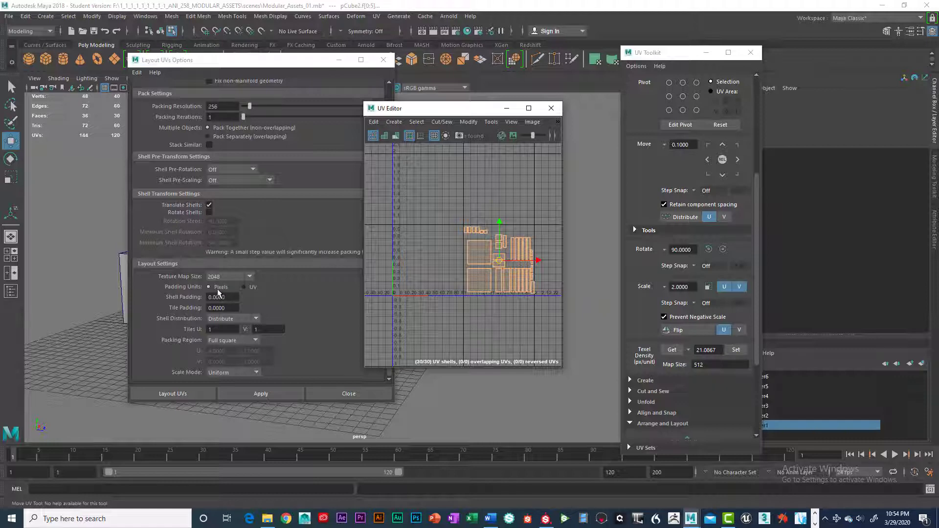
{"action": "left_click", "coordinate": [233, 288]}
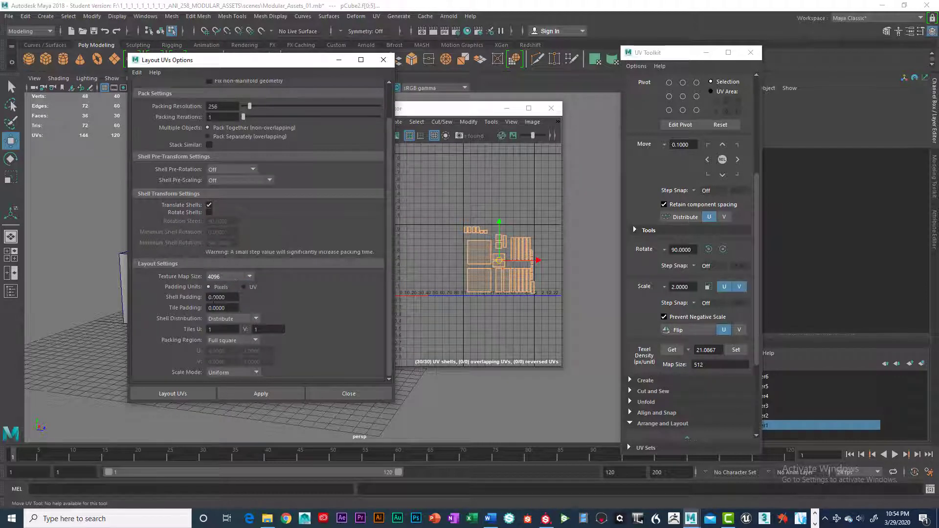
{"action": "double_click", "coordinate": [212, 297]}
{"action": "type", "text": "2"}
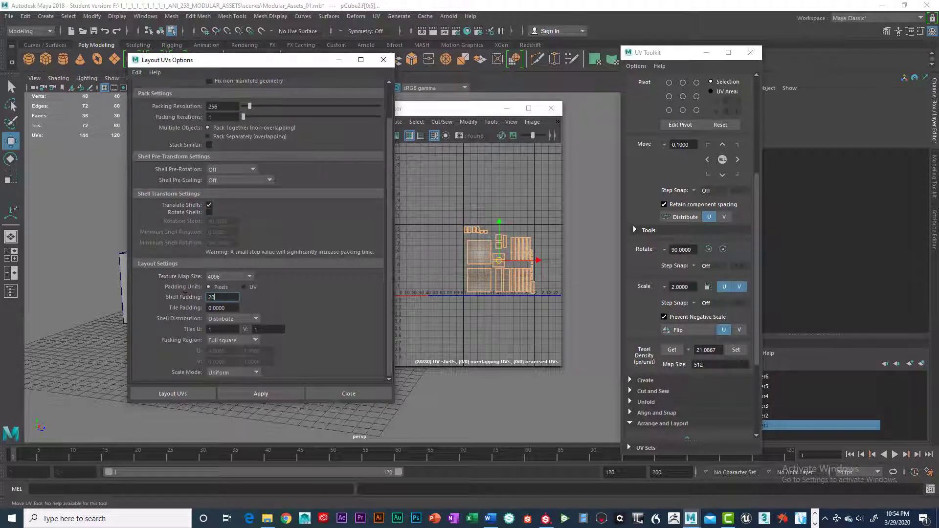
{"action": "type", "text": "0"}
{"action": "key", "text": "Tab"}
{"action": "type", "text": "2"}
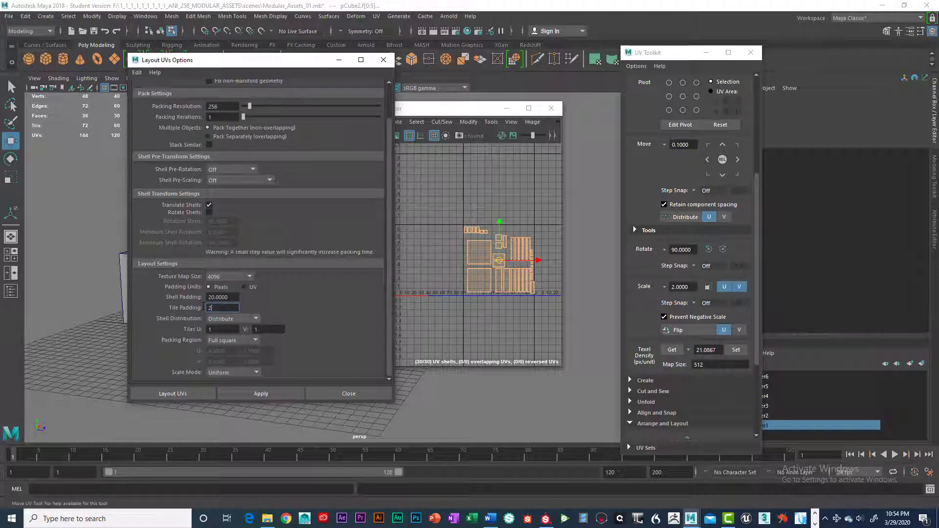
{"action": "type", "text": "0"}
{"action": "key", "text": "Tab"}
Keep the shell distribution on Distribute and set the layout's scale mode to Off
{"action": "scroll", "coordinate": [298, 313], "scroll_direction": "up", "scroll_amount": 1}
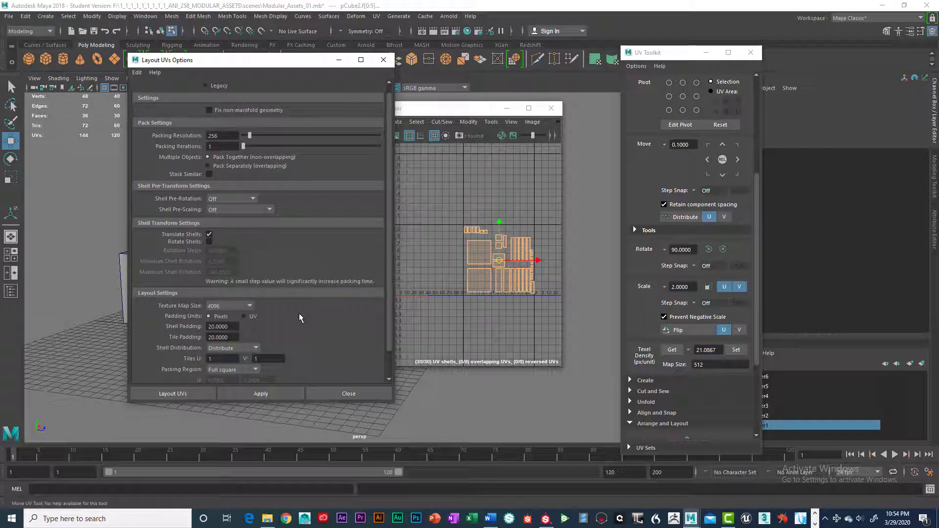
{"action": "scroll", "coordinate": [266, 309], "scroll_direction": "down", "scroll_amount": 1}
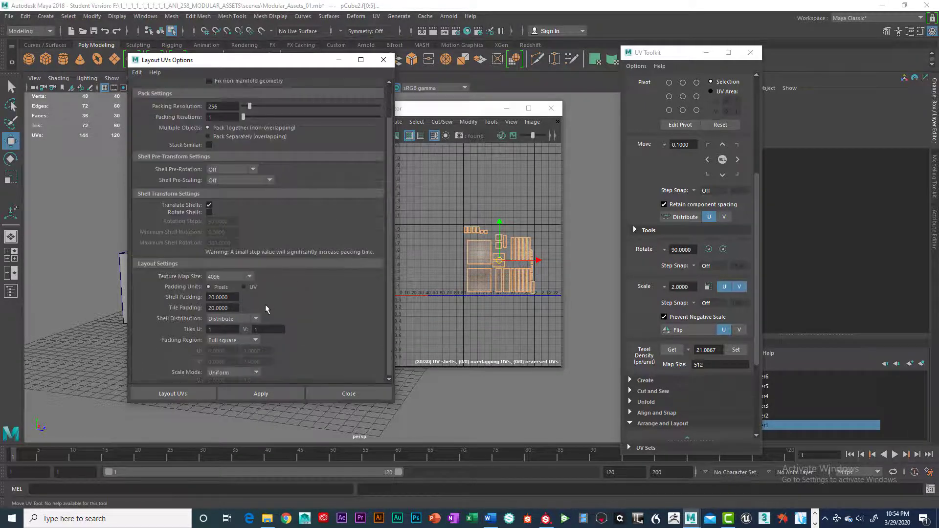
{"action": "left_click", "coordinate": [253, 318]}
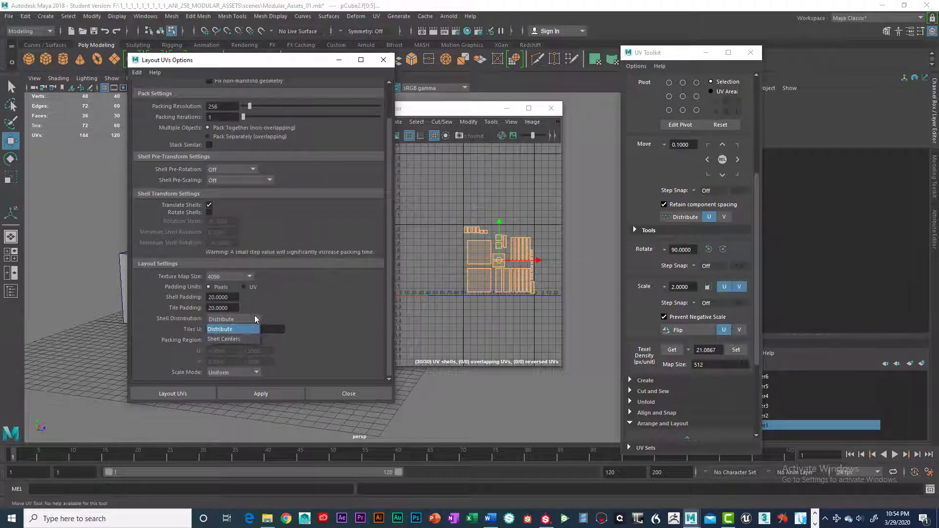
{"action": "left_click", "coordinate": [284, 312]}
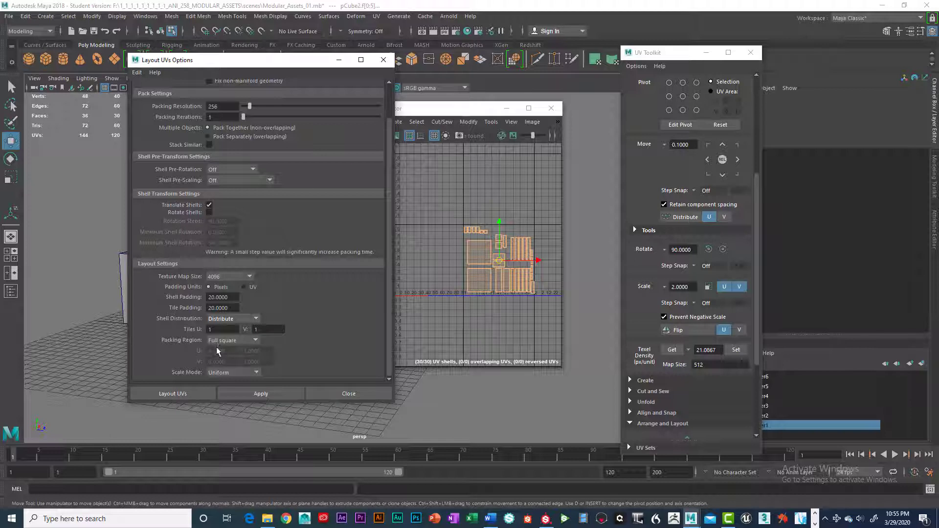
{"action": "left_click", "coordinate": [257, 373]}
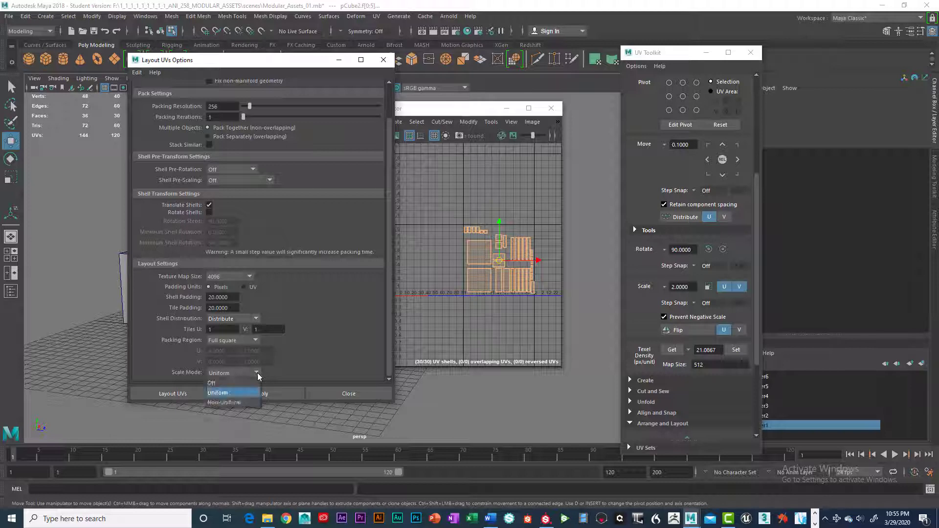
{"action": "left_click", "coordinate": [215, 385]}
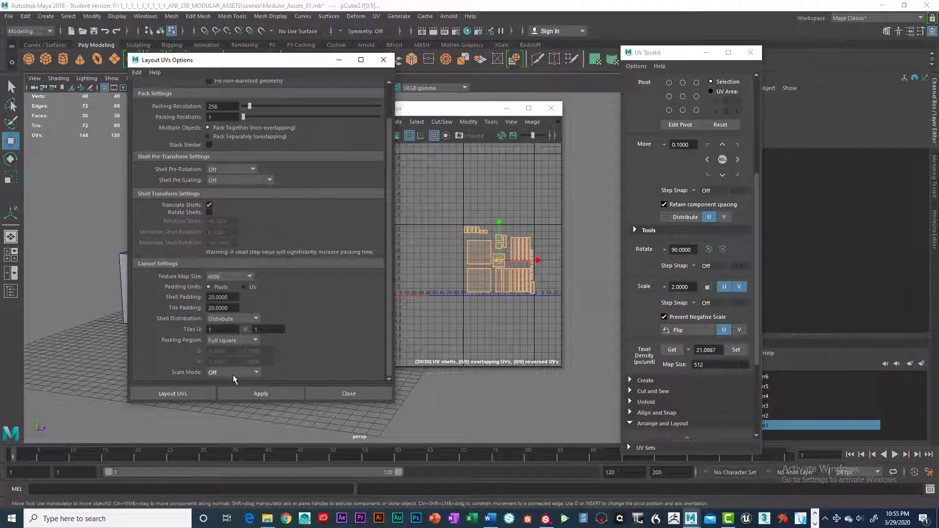
Move all UV shells horizontally into the 0–1 UV tile and pack them with Layout UVs
{"action": "left_click_drag", "start_coordinate": [304, 65], "coordinate": [256, 68]}
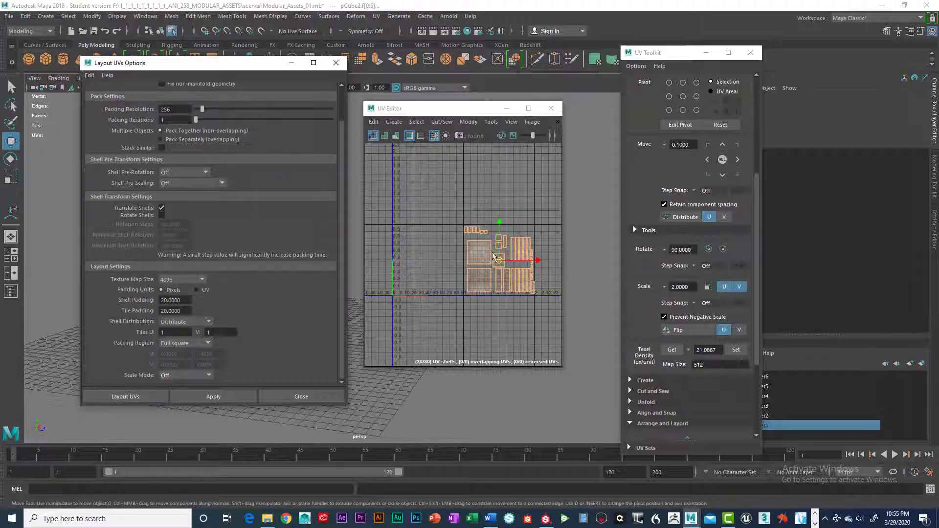
{"action": "left_click", "coordinate": [157, 394]}
{"action": "left_click_drag", "start_coordinate": [541, 261], "coordinate": [468, 260]}
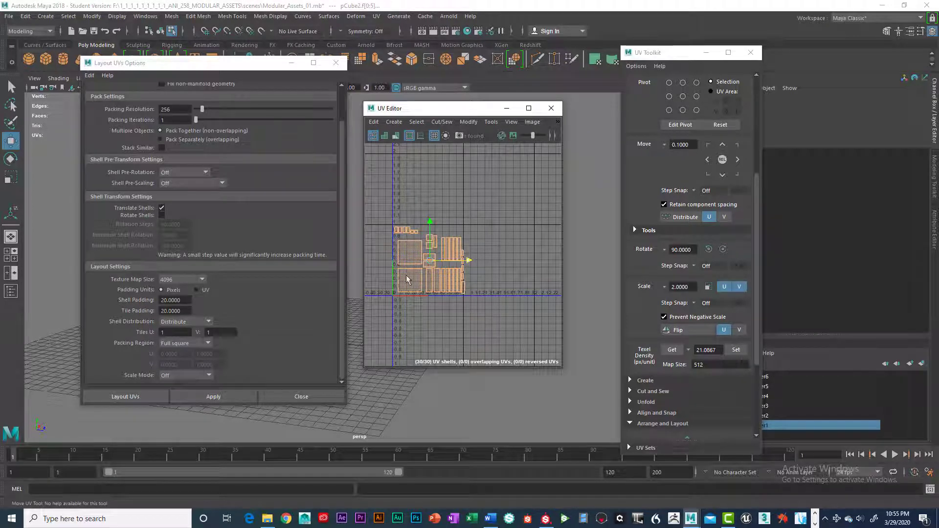
{"action": "left_click", "coordinate": [148, 397]}
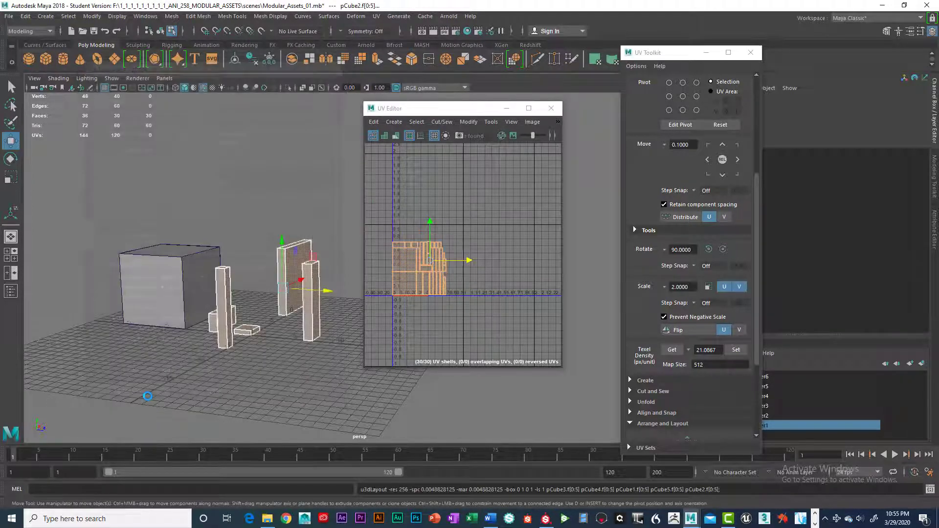
Examine the spacing between the packed UV shells and select the wide horizontal shell in the middle of the layout
{"action": "scroll", "coordinate": [425, 277], "scroll_direction": "up", "scroll_amount": 5}
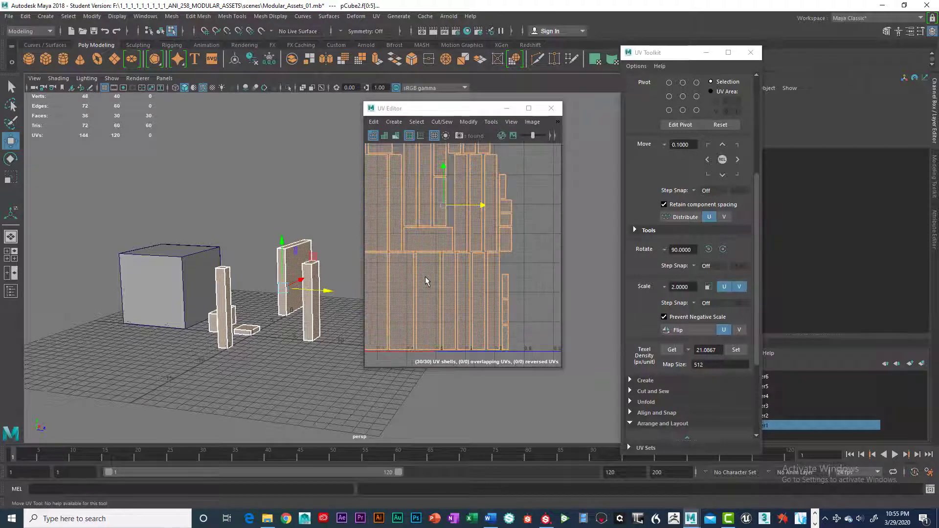
{"action": "scroll", "coordinate": [425, 277], "scroll_direction": "down", "scroll_amount": 1}
{"action": "left_click", "coordinate": [425, 277]}
{"action": "scroll", "coordinate": [422, 270], "scroll_direction": "up", "scroll_amount": 5}
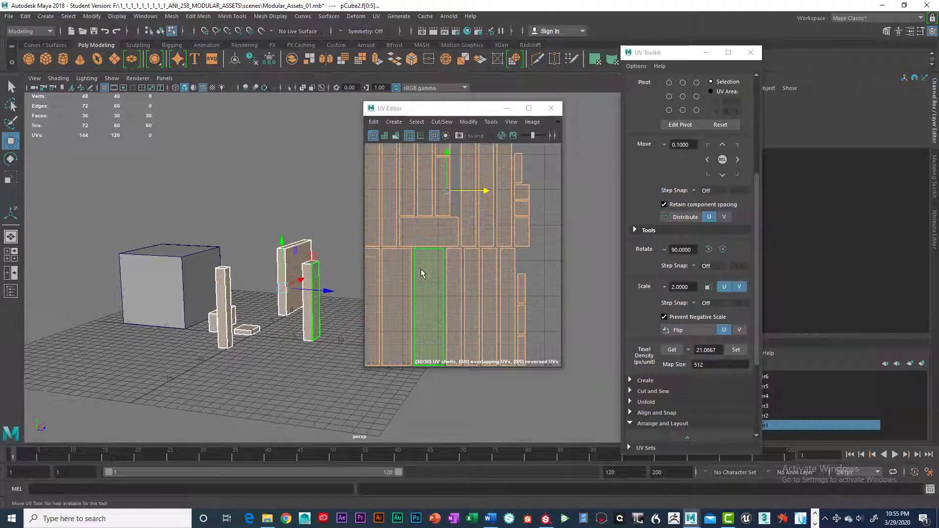
{"action": "scroll", "coordinate": [484, 264], "scroll_direction": "down", "scroll_amount": 6}
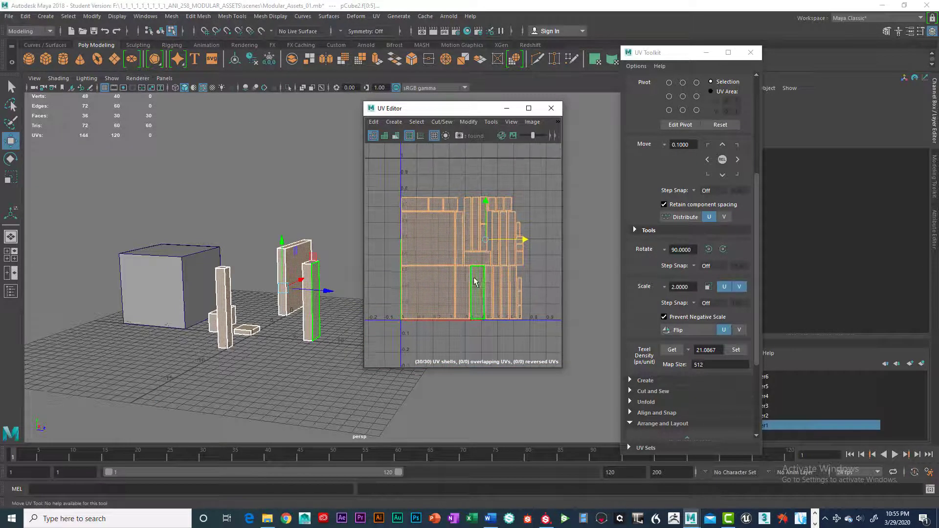
{"action": "middle_click_drag", "start_coordinate": [495, 280], "coordinate": [503, 289], "text": "alt"}
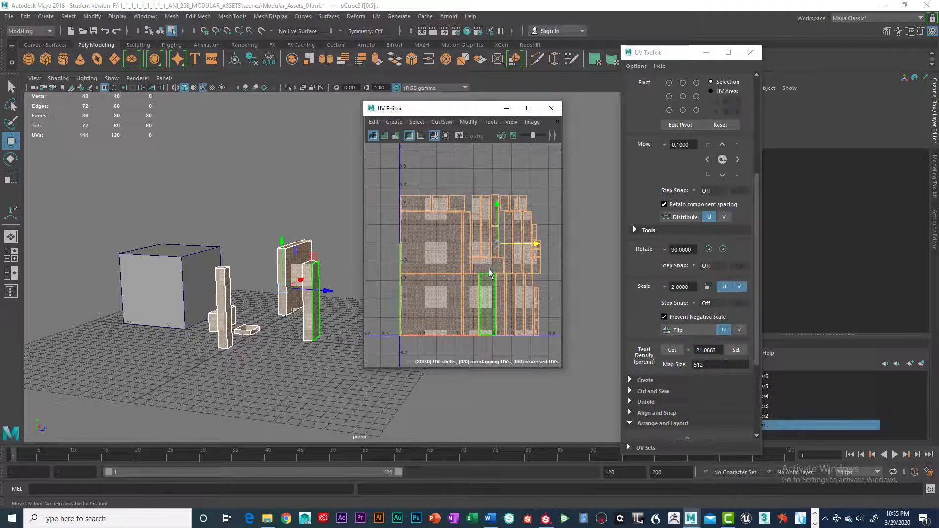
{"action": "left_click", "coordinate": [485, 267]}
{"action": "left_click", "coordinate": [484, 267]}
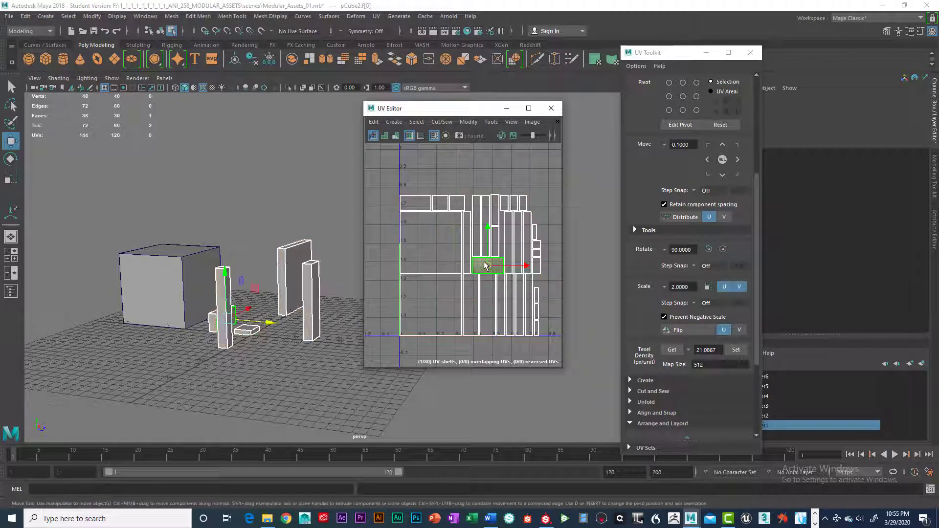
Switch to UV selection and select the upper-edge UVs of the topmost row of packed shells
{"action": "right_click", "coordinate": [479, 207]}
{"action": "right_click_drag", "start_coordinate": [478, 207], "coordinate": [521, 206]}
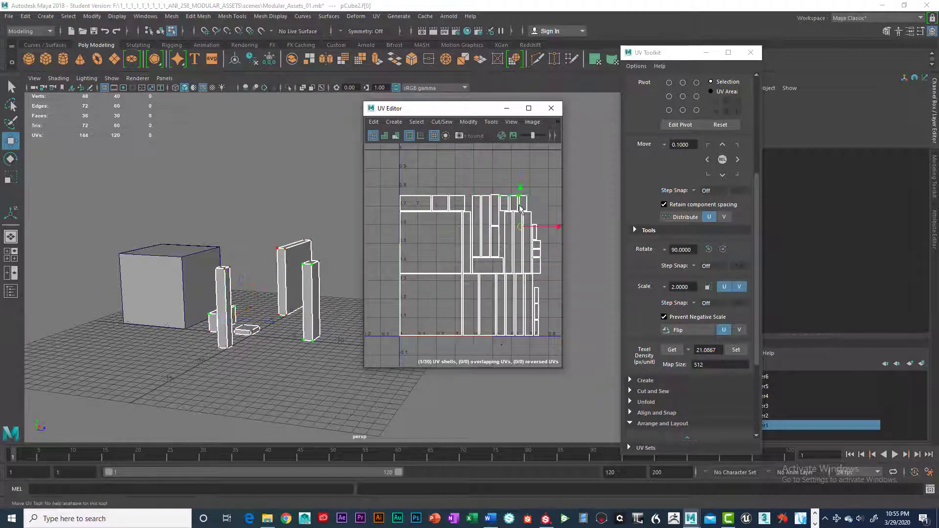
{"action": "left_click_drag", "start_coordinate": [380, 176], "coordinate": [539, 199]}
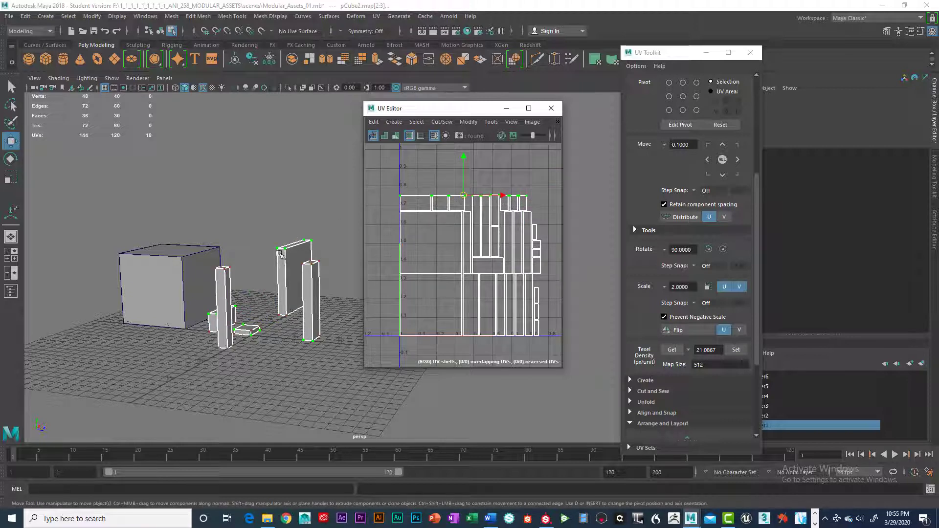
Undo the UV selection and the packed layout to restore the previous arrangement of all UV shells
{"action": "left_click_drag", "start_coordinate": [299, 284], "coordinate": [313, 269], "text": "alt"}
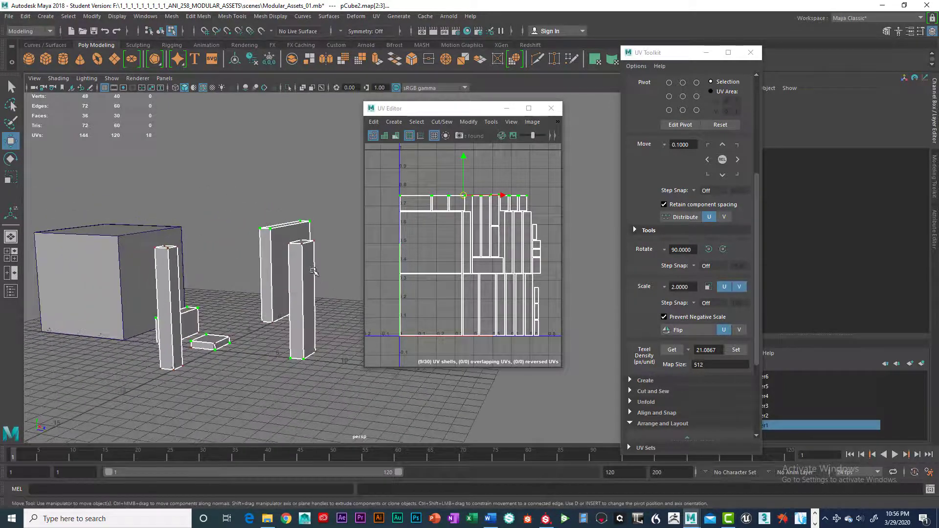
{"action": "key", "text": "ctrl+z"}
{"action": "key", "text": "ctrl+z"}
{"action": "key", "text": "ctrl+z"}
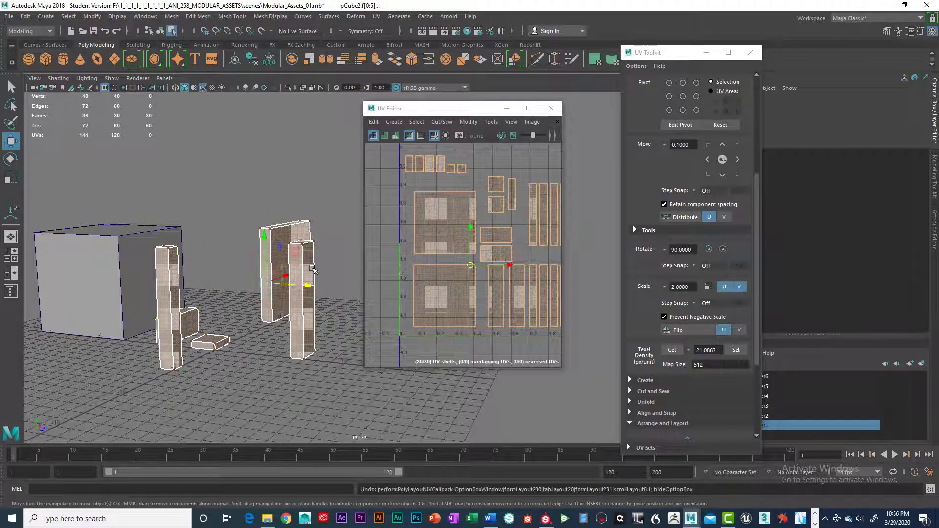
{"action": "scroll", "coordinate": [330, 259], "scroll_direction": "down", "scroll_amount": 5}
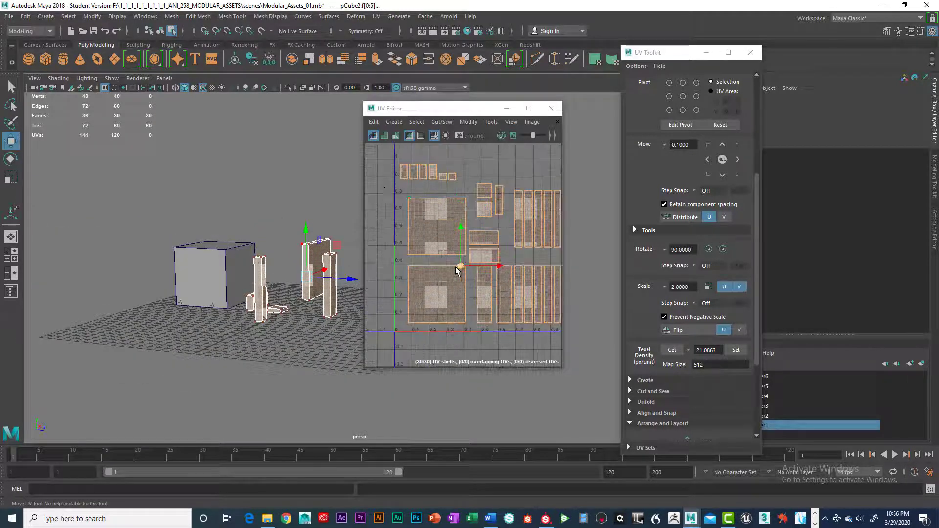
In the Layout UVs options, keep shell pre-rotation and pre-scaling off and disable both Translate Shells and Rotate Shells
{"action": "left_click", "coordinate": [468, 122]}
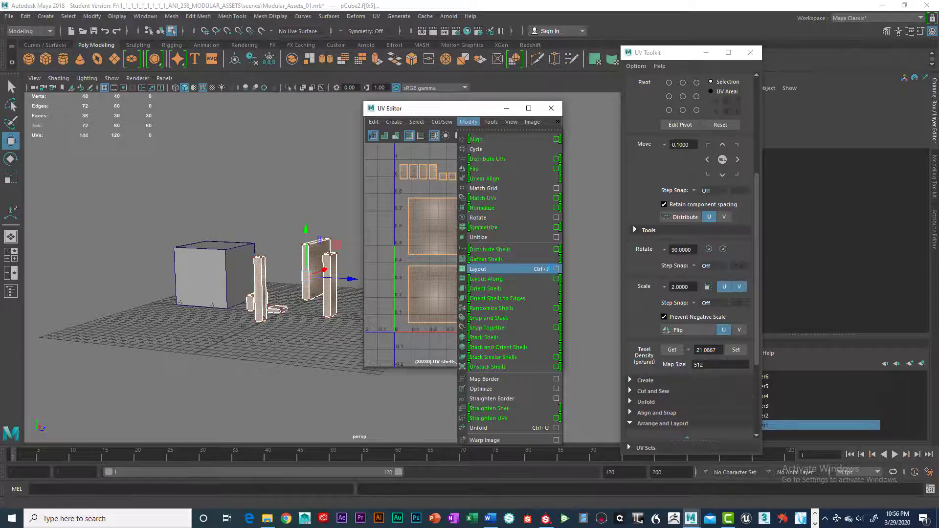
{"action": "left_click", "coordinate": [556, 269]}
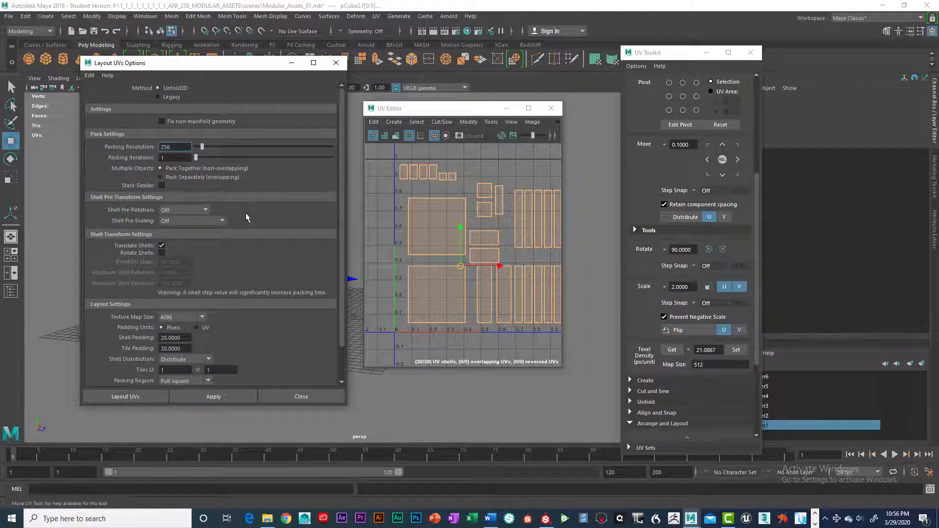
{"action": "left_click", "coordinate": [204, 210]}
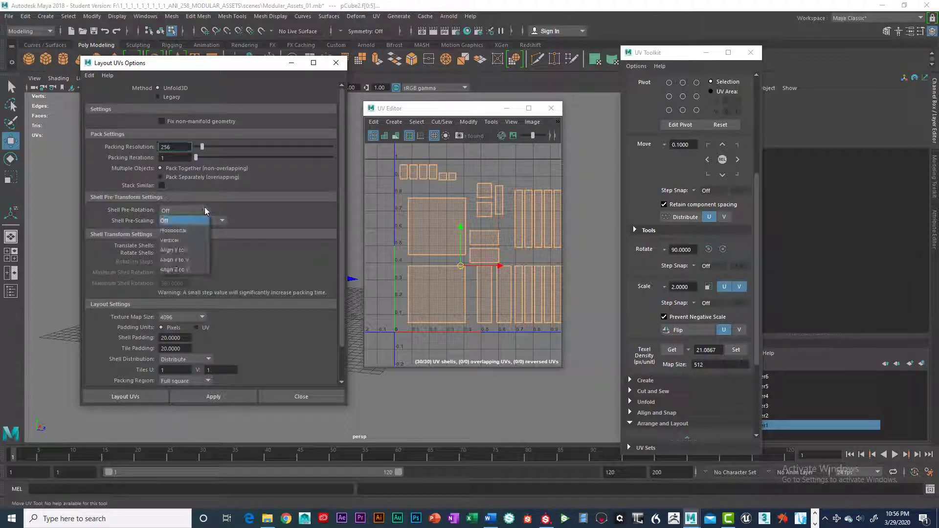
{"action": "left_click", "coordinate": [239, 207]}
{"action": "left_click", "coordinate": [223, 221]}
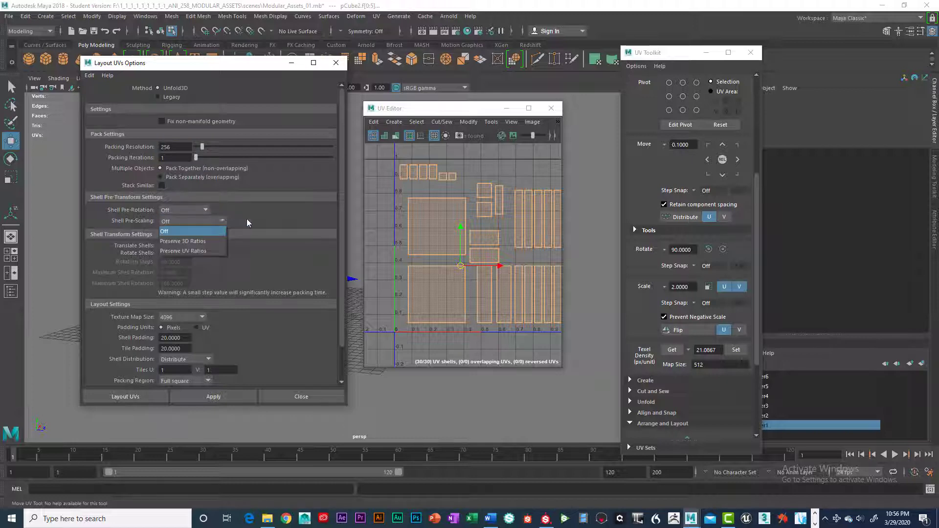
{"action": "left_click", "coordinate": [166, 231]}
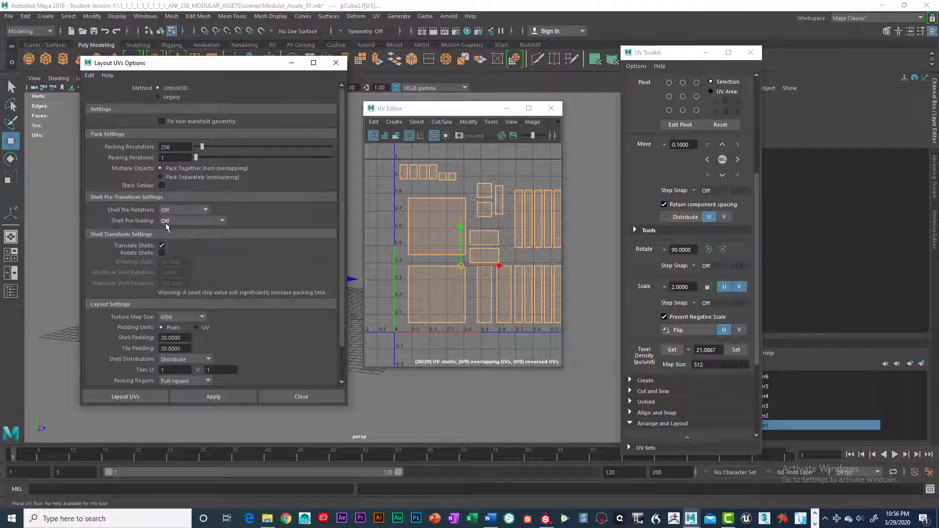
{"action": "left_click", "coordinate": [161, 253]}
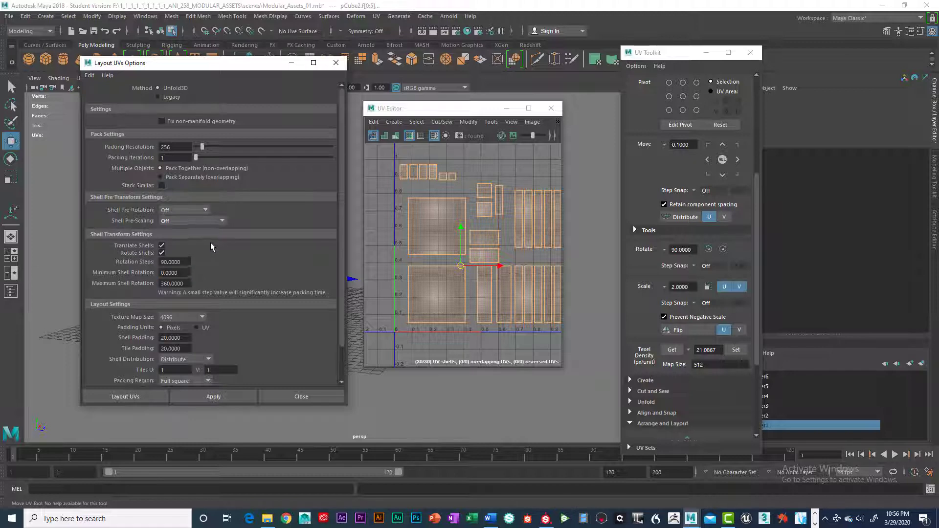
{"action": "left_click", "coordinate": [162, 253]}
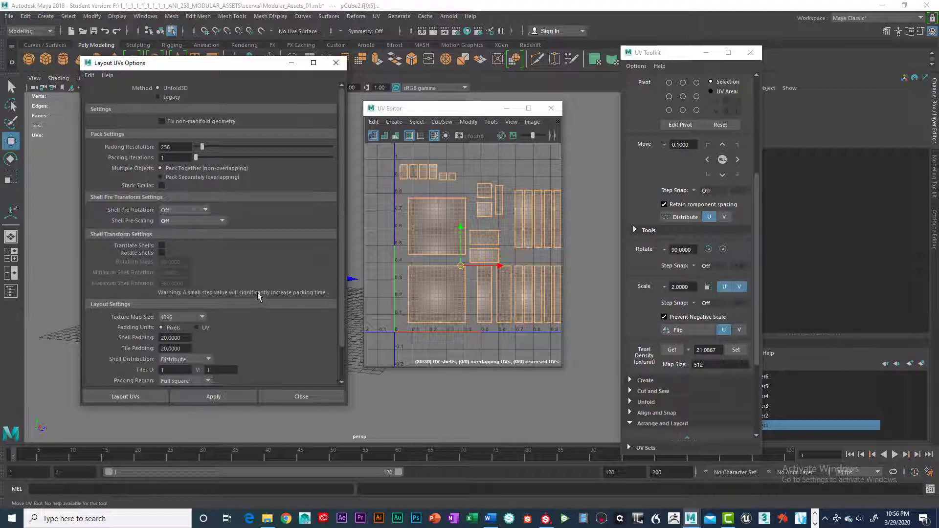
Try the UV layout with shell translation and rotation disabled, inspect the spacing, and undo it
{"action": "scroll", "coordinate": [258, 292], "scroll_direction": "down", "scroll_amount": 2}
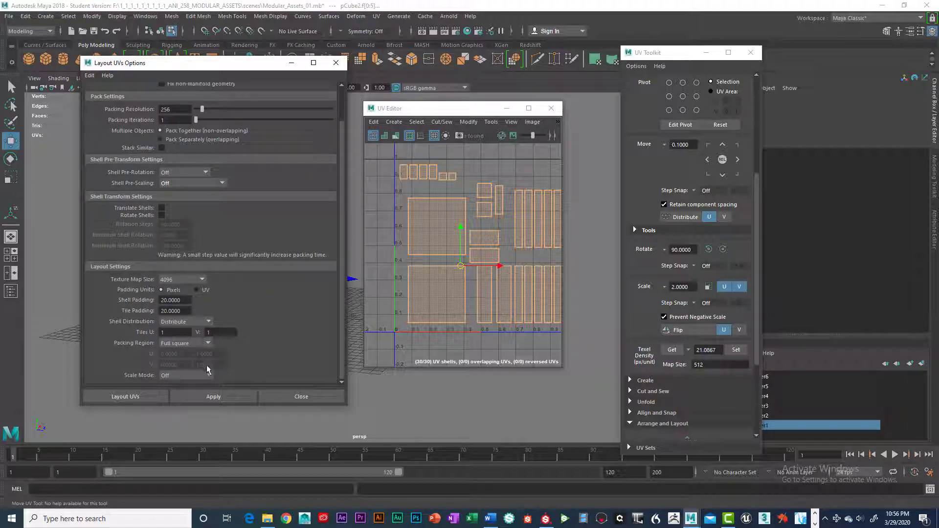
{"action": "left_click", "coordinate": [156, 395]}
{"action": "scroll", "coordinate": [438, 286], "scroll_direction": "down", "scroll_amount": 3}
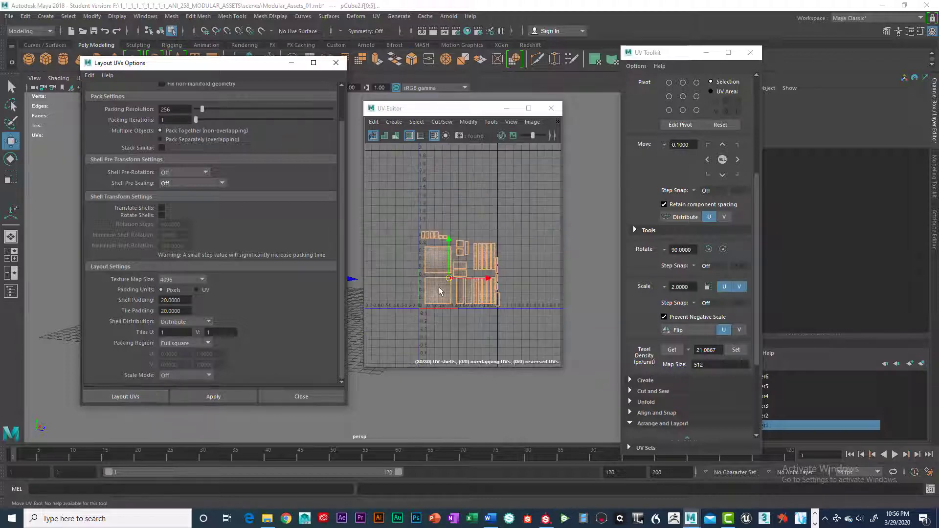
{"action": "scroll", "coordinate": [437, 287], "scroll_direction": "up", "scroll_amount": 3}
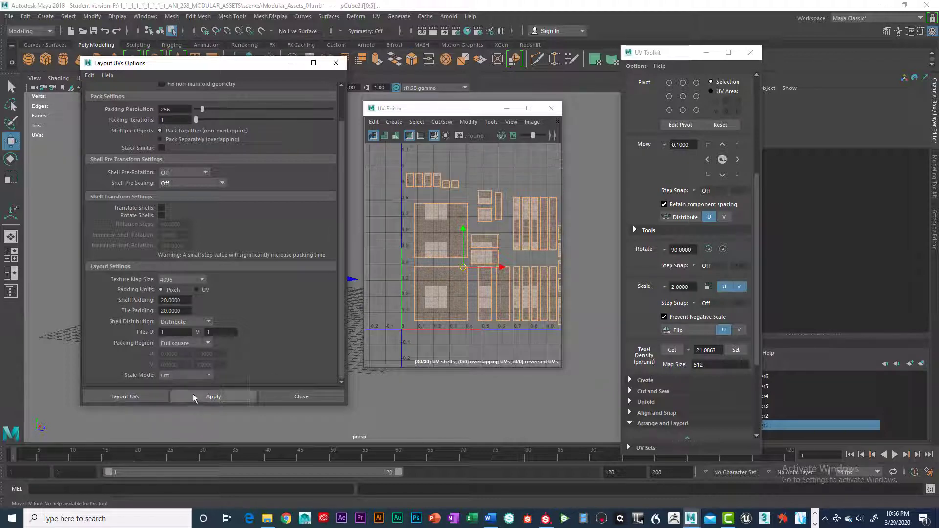
{"action": "left_click", "coordinate": [151, 395]}
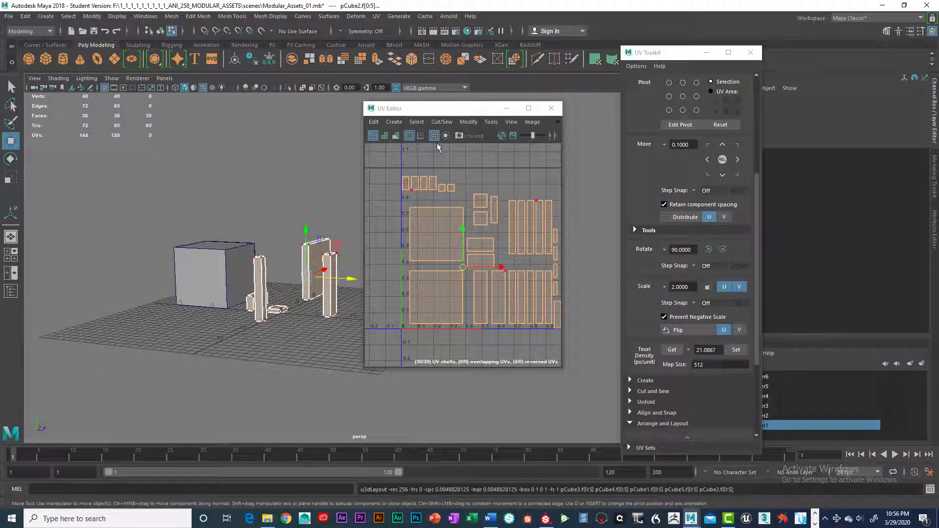
{"action": "left_click_drag", "start_coordinate": [472, 109], "coordinate": [442, 106]}
{"action": "scroll", "coordinate": [437, 243], "scroll_direction": "down", "scroll_amount": 3}
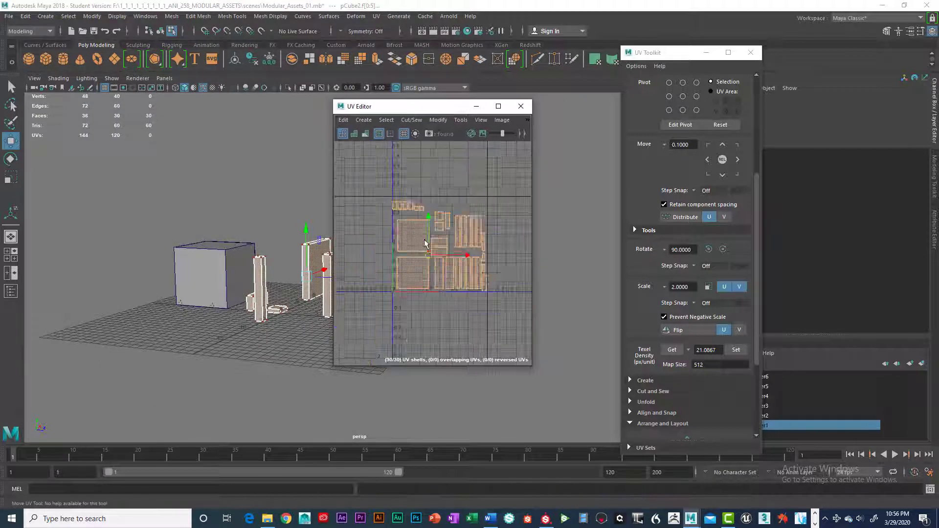
{"action": "scroll", "coordinate": [437, 243], "scroll_direction": "up", "scroll_amount": 3}
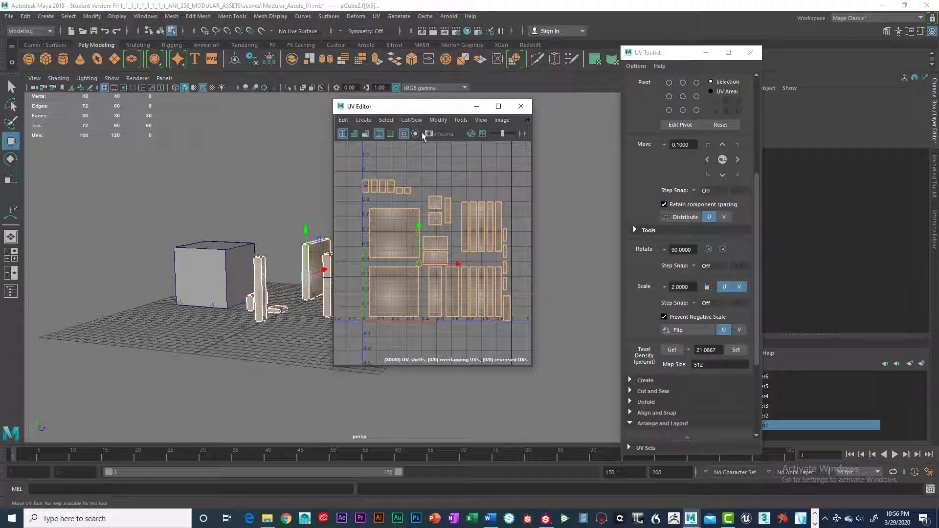
{"action": "key", "text": "ctrl+z"}
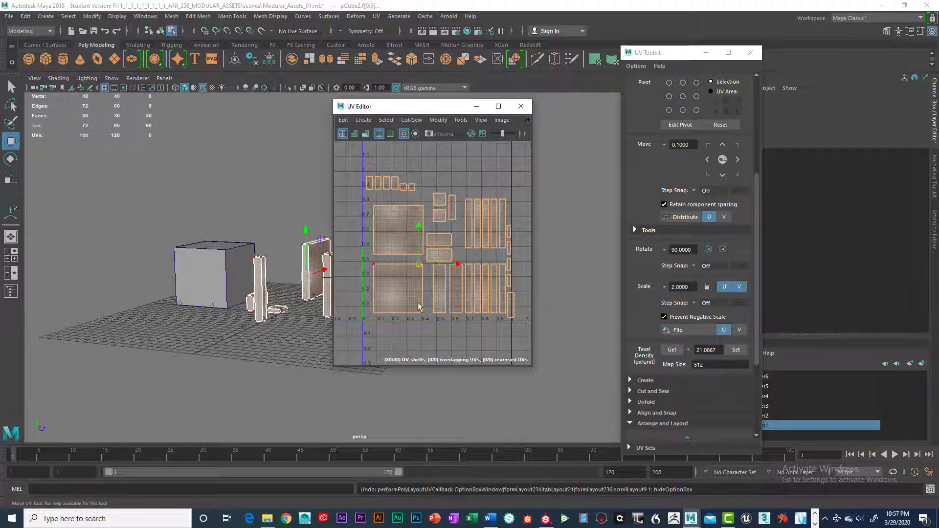
Reopen the Layout UVs options and reset them to their default settings
{"action": "left_click_drag", "start_coordinate": [434, 112], "coordinate": [416, 100]}
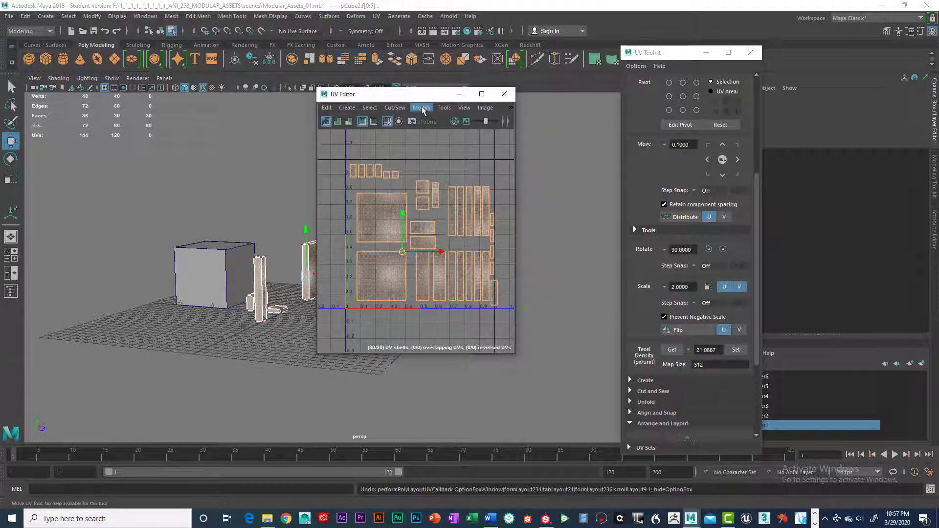
{"action": "left_click", "coordinate": [422, 108]}
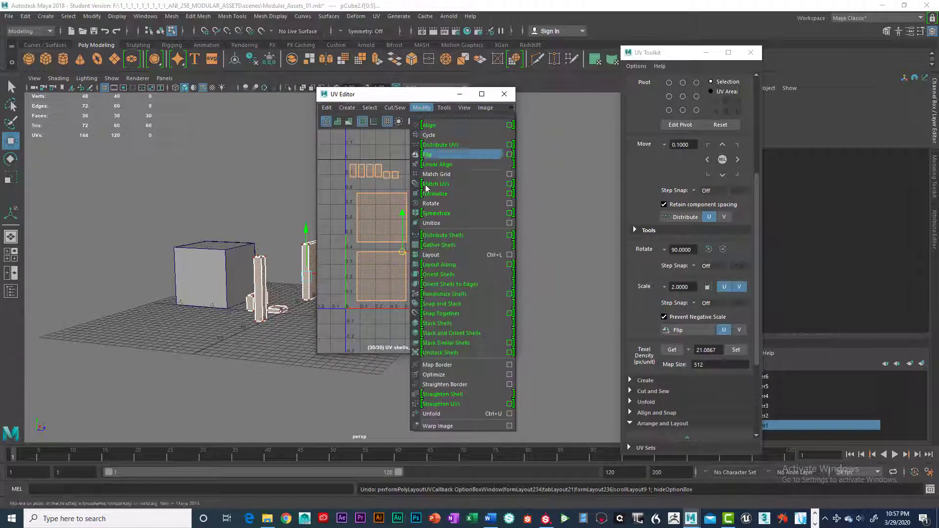
{"action": "left_click", "coordinate": [509, 255]}
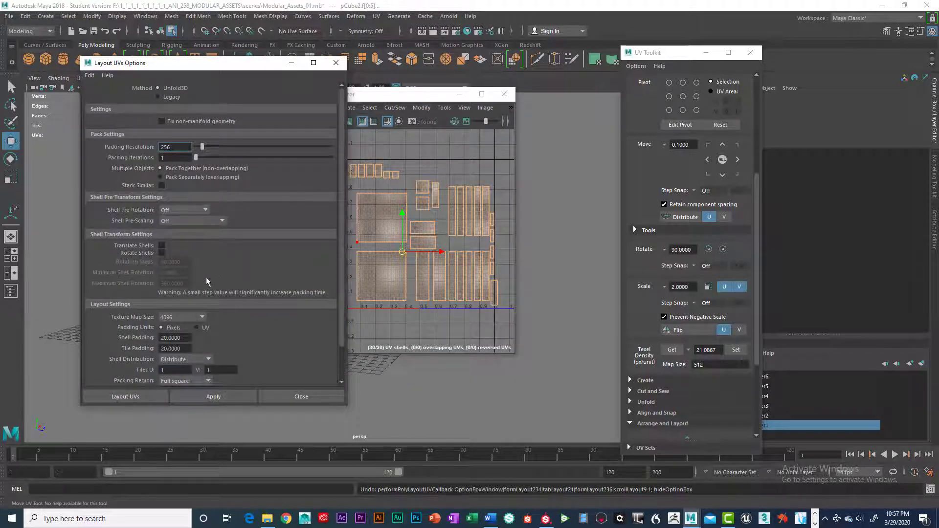
{"action": "scroll", "coordinate": [248, 225], "scroll_direction": "down", "scroll_amount": 3}
{"action": "scroll", "coordinate": [140, 163], "scroll_direction": "up", "scroll_amount": 3}
{"action": "left_click", "coordinate": [90, 75]}
{"action": "left_click", "coordinate": [105, 94]}
{"action": "scroll", "coordinate": [250, 252], "scroll_direction": "down", "scroll_amount": 2}
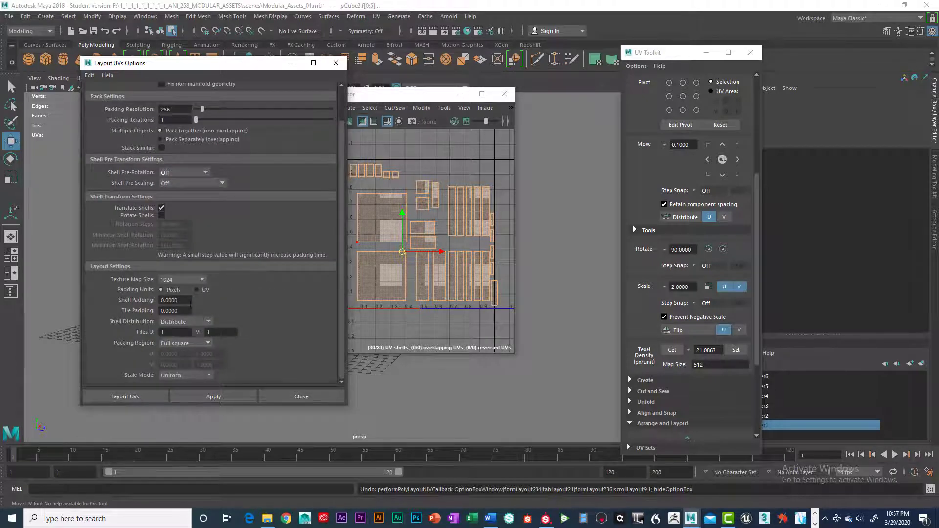
Set both the shell padding and the tile padding of the layout to 20 pixels
{"action": "left_click_drag", "start_coordinate": [191, 300], "coordinate": [141, 301]}
{"action": "type", "text": "20"}
{"action": "key", "text": "Return"}
{"action": "double_click", "coordinate": [184, 311]}
{"action": "type", "text": "20"}
{"action": "key", "text": "Return"}
Set the layout's scale mode to Off and its texture map size to 4096
{"action": "left_click", "coordinate": [204, 375]}
{"action": "left_click", "coordinate": [193, 387]}
{"action": "left_click", "coordinate": [202, 278]}
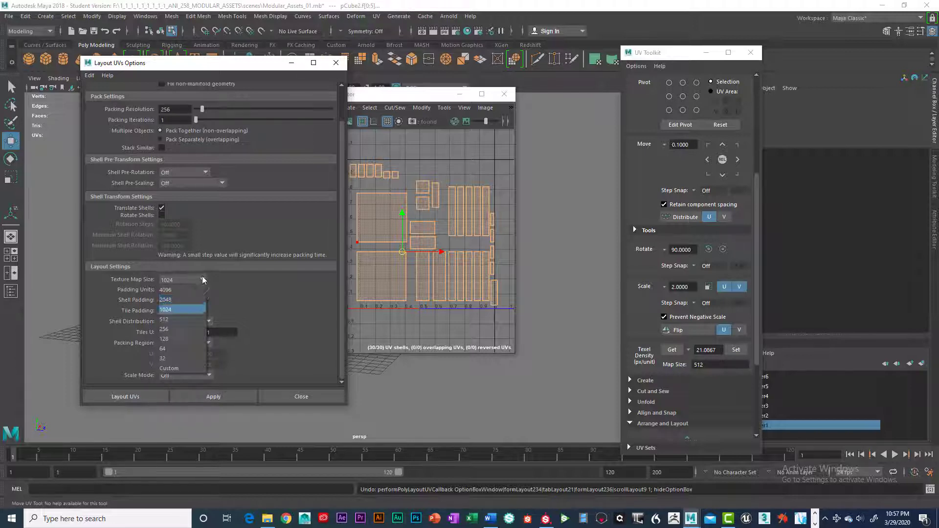
{"action": "left_click", "coordinate": [178, 290]}
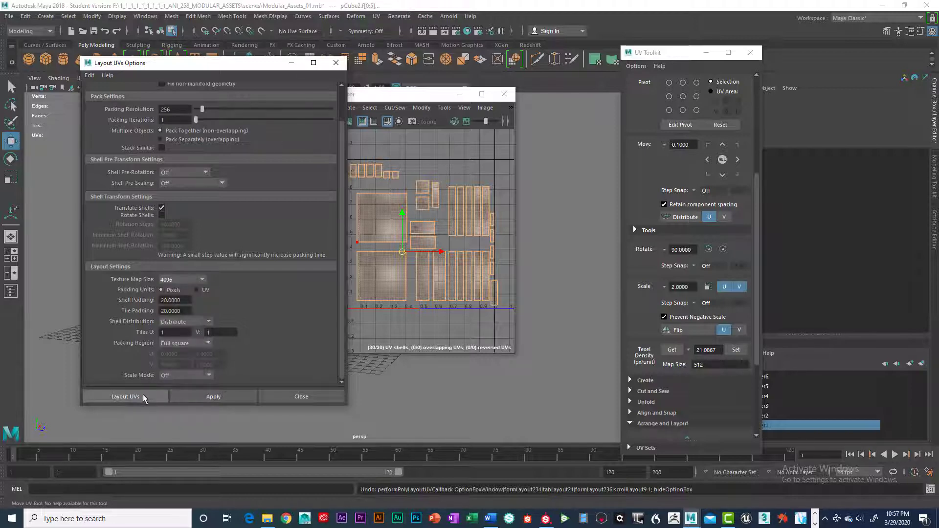
Pack all the selected UV shells with Layout UVs and check the gaps between them
{"action": "left_click", "coordinate": [143, 394]}
{"action": "scroll", "coordinate": [420, 264], "scroll_direction": "up", "scroll_amount": 4}
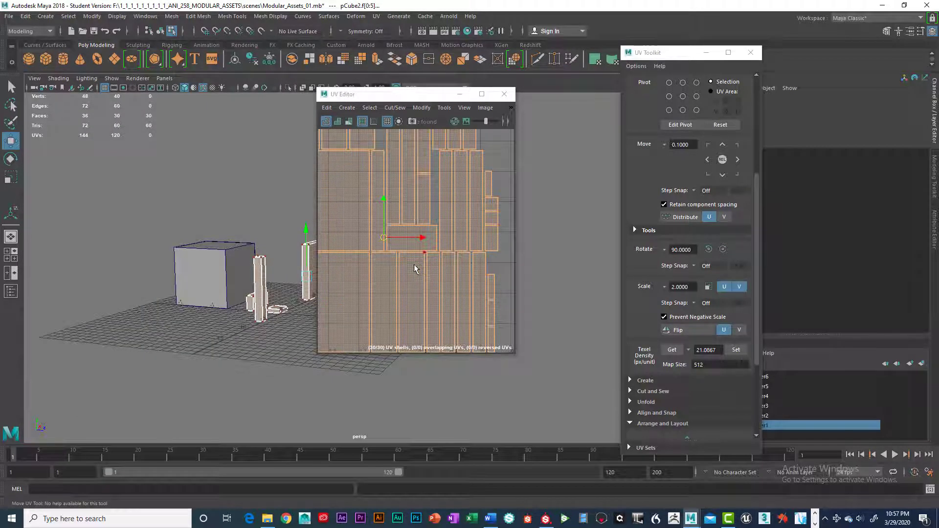
{"action": "scroll", "coordinate": [413, 264], "scroll_direction": "down", "scroll_amount": 3}
Switch to object selection and examine the packed UV shells of a tall post and the thin wall panel
{"action": "middle_click_drag", "start_coordinate": [232, 279], "coordinate": [244, 283], "text": "alt"}
{"action": "left_click_drag", "start_coordinate": [244, 284], "coordinate": [250, 268], "text": "alt"}
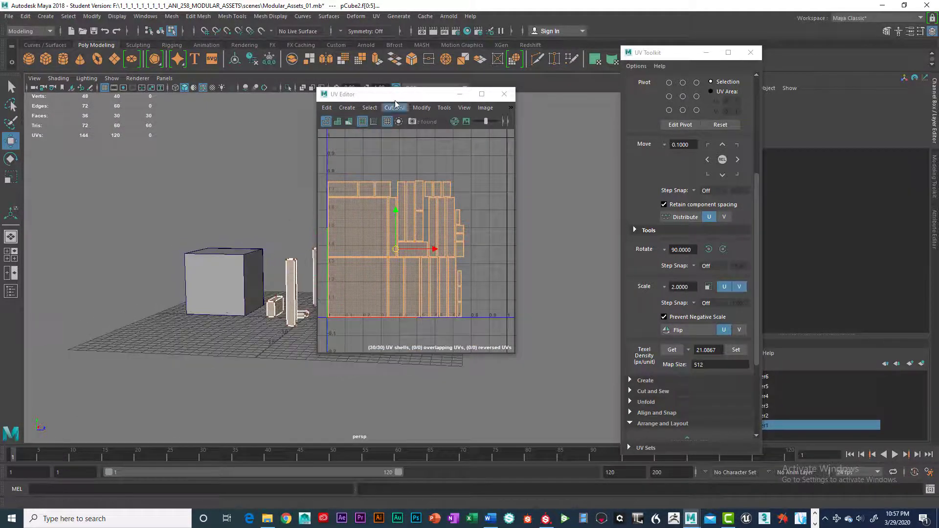
{"action": "left_click_drag", "start_coordinate": [391, 94], "coordinate": [525, 95]}
{"action": "left_click_drag", "start_coordinate": [349, 246], "coordinate": [337, 284], "text": "alt"}
{"action": "right_click_drag", "start_coordinate": [336, 279], "coordinate": [332, 295]}
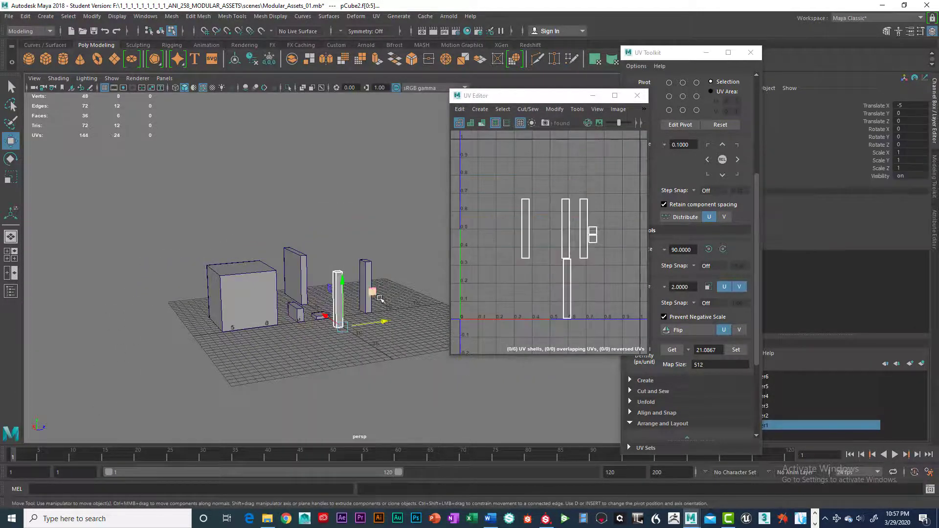
{"action": "left_click_drag", "start_coordinate": [331, 295], "coordinate": [301, 278], "text": "alt"}
{"action": "right_click_drag", "start_coordinate": [301, 278], "coordinate": [298, 289]}
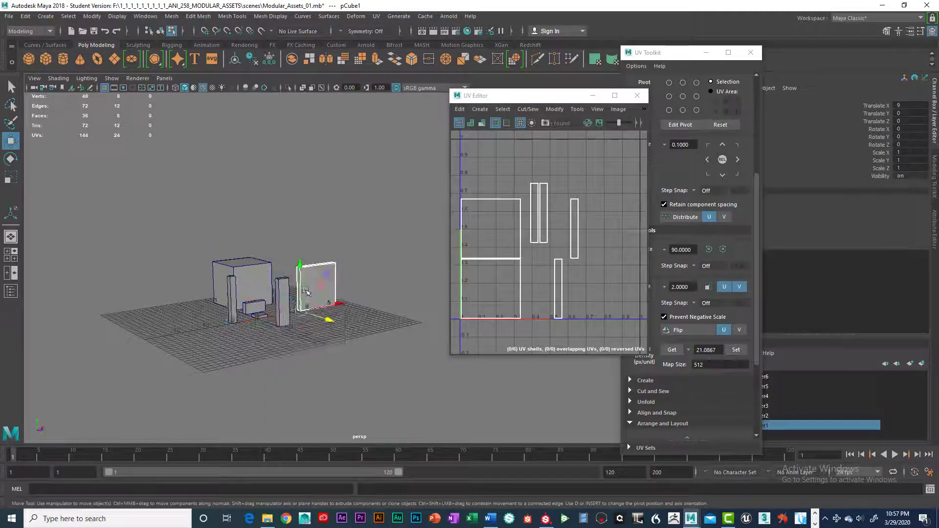
{"action": "left_click_drag", "start_coordinate": [299, 289], "coordinate": [350, 309], "text": "alt"}
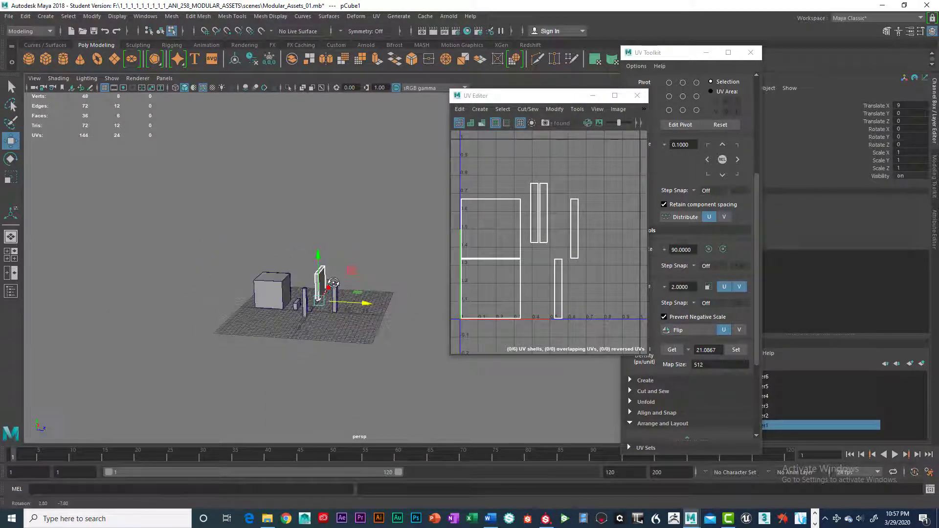
Minimize the UV Editor and select all the modular assets as whole objects
{"action": "left_click_drag", "start_coordinate": [552, 101], "coordinate": [584, 110]}
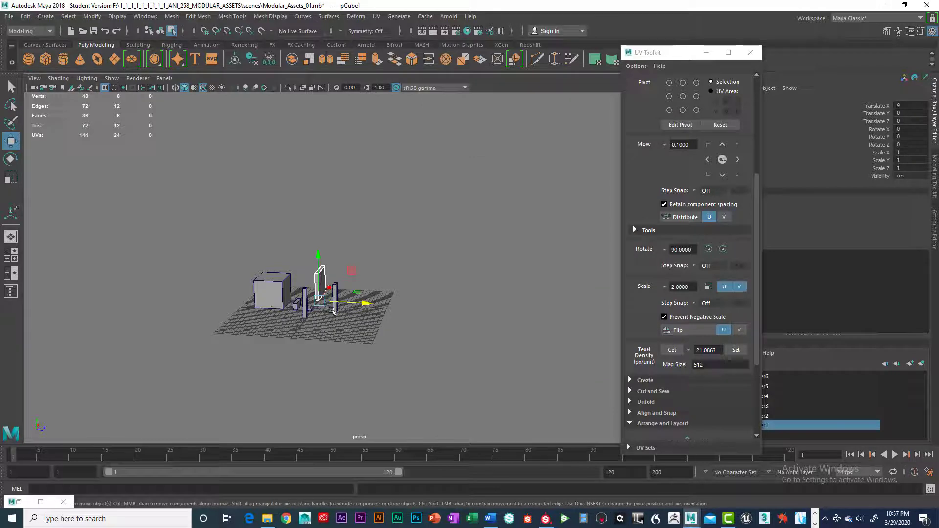
{"action": "scroll", "coordinate": [357, 288], "scroll_direction": "up", "scroll_amount": 5}
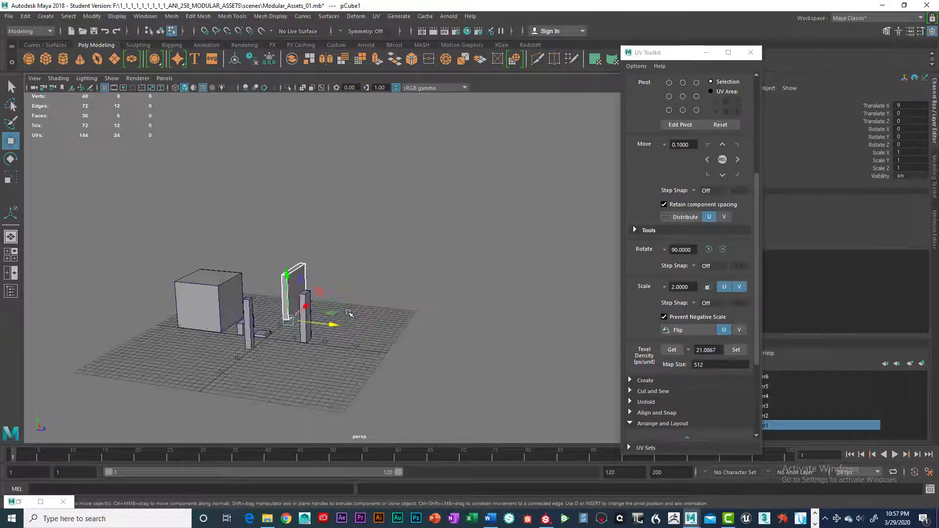
{"action": "right_click", "coordinate": [311, 255]}
{"action": "left_click", "coordinate": [282, 271]}
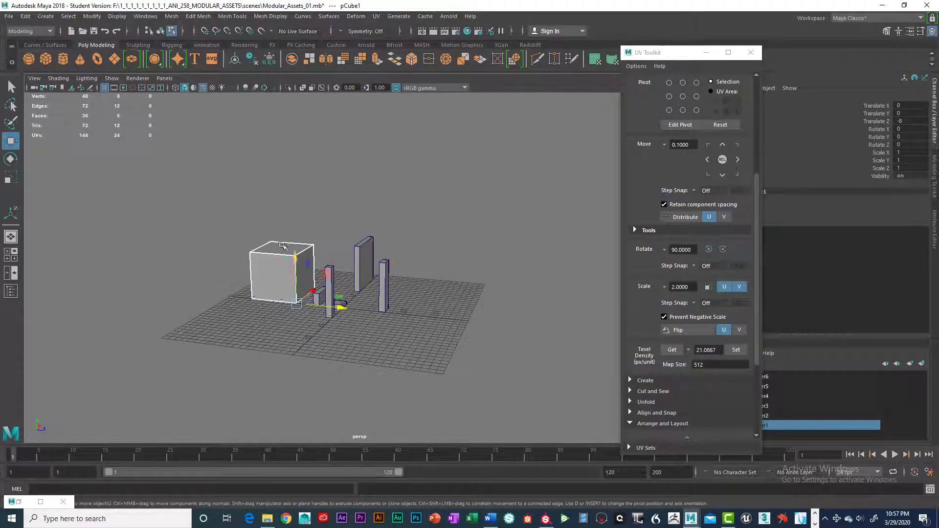
{"action": "left_click_drag", "start_coordinate": [223, 192], "coordinate": [495, 329]}
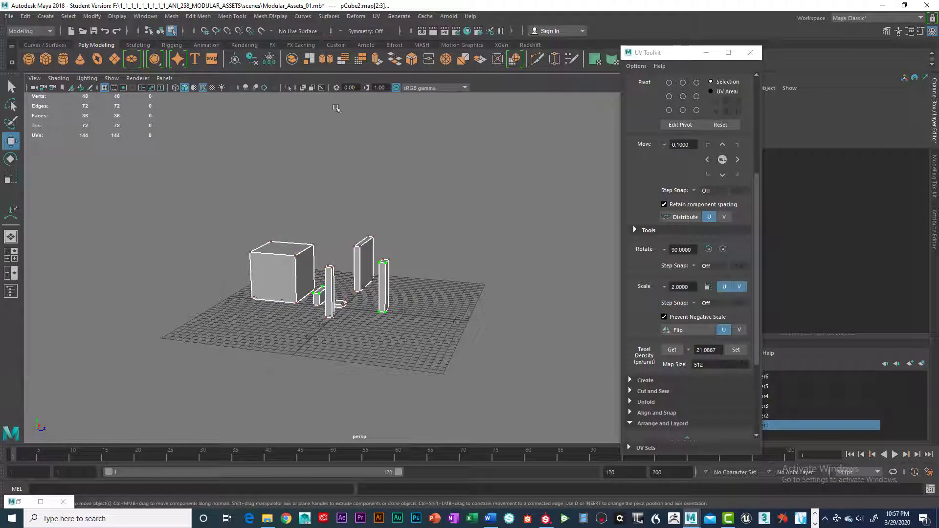
{"action": "left_click", "coordinate": [160, 31]}
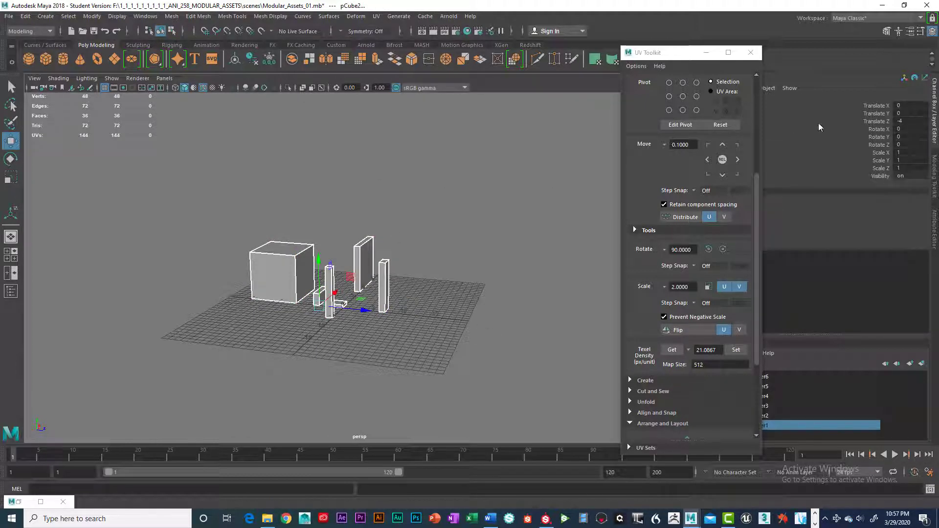
Set the translate and rotate values of all selected assets to 0 on every axis
{"action": "left_click_drag", "start_coordinate": [913, 105], "coordinate": [910, 168]}
{"action": "left_click_drag", "start_coordinate": [911, 105], "coordinate": [911, 145]}
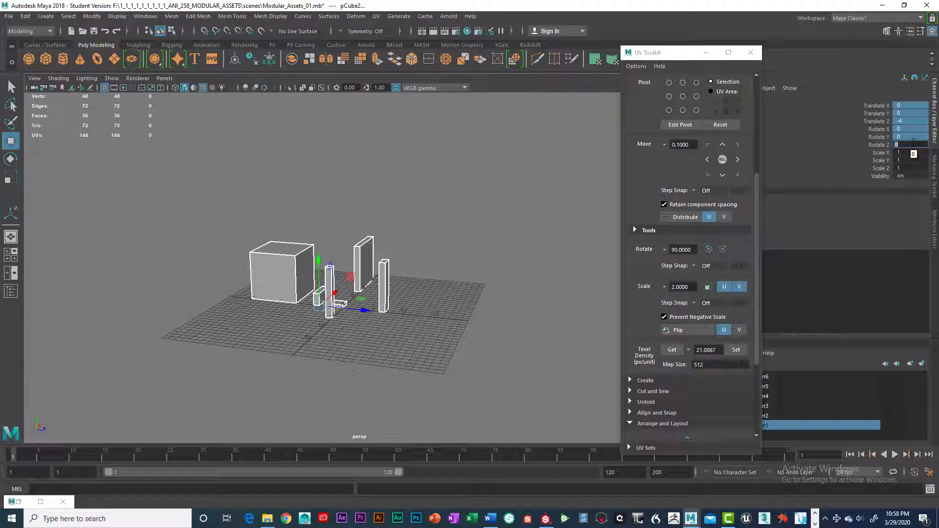
{"action": "key", "text": "Return"}
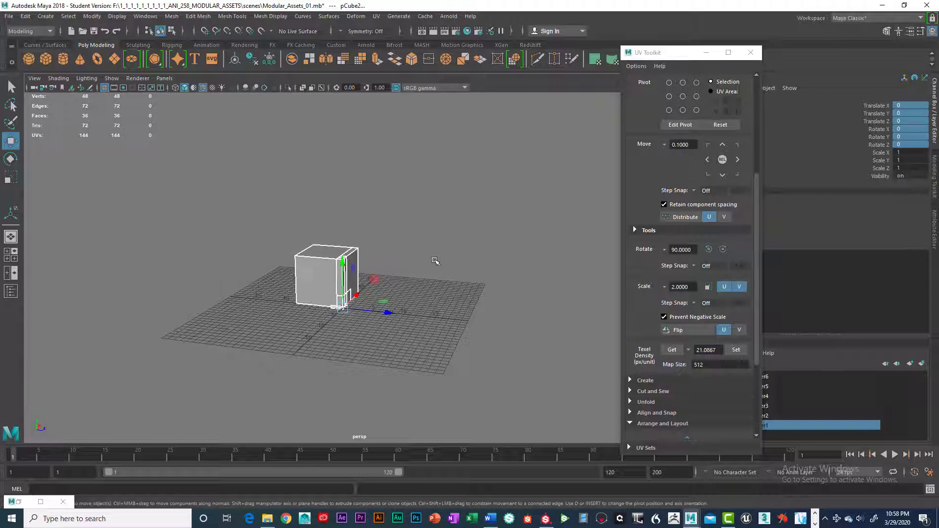
Clear the selection and examine the assets stacked together at the origin
{"action": "scroll", "coordinate": [475, 248], "scroll_direction": "up", "scroll_amount": 8}
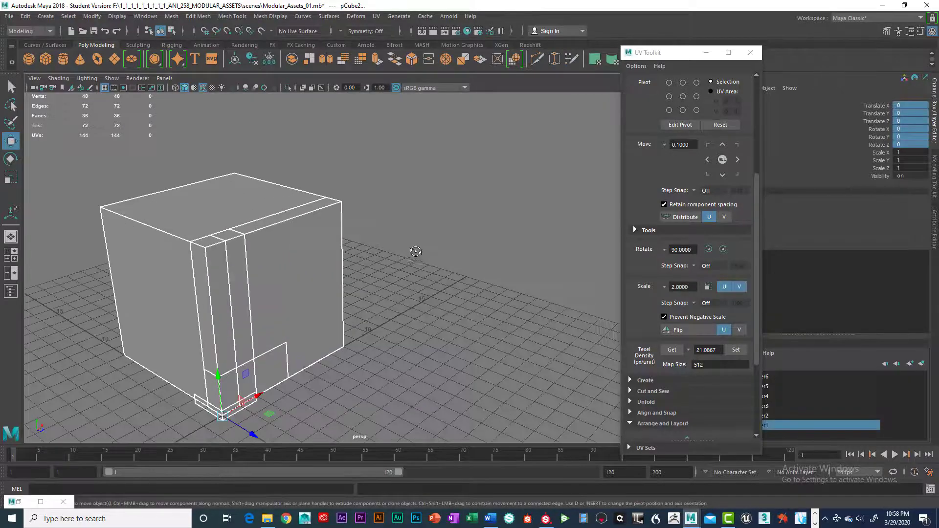
{"action": "left_click", "coordinate": [431, 223]}
{"action": "left_click_drag", "start_coordinate": [431, 224], "coordinate": [394, 246], "text": "alt"}
{"action": "middle_click_drag", "start_coordinate": [394, 246], "coordinate": [424, 246], "text": "alt"}
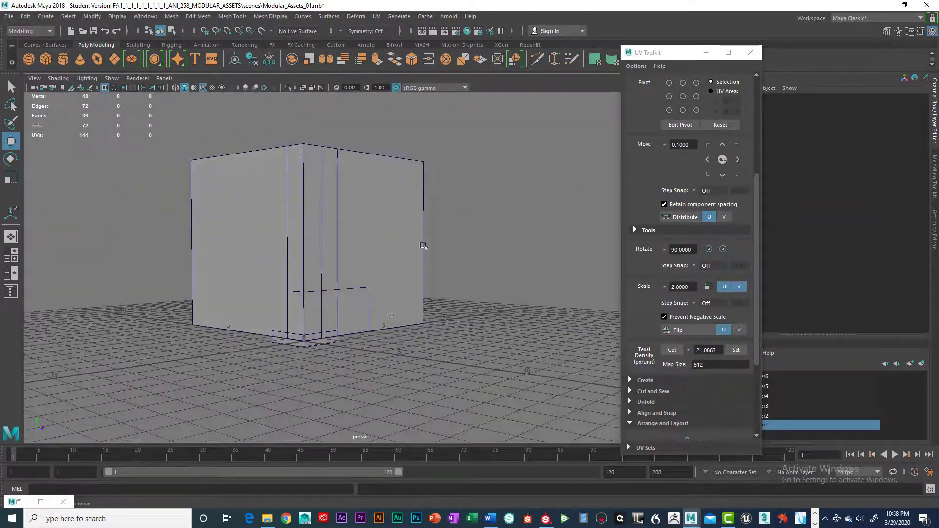
Select the low block at the base and snap its pivot to its front lower corner vertex
{"action": "left_click", "coordinate": [339, 338]}
{"action": "mouse_move", "coordinate": [424, 319]}
{"action": "left_mouse_down", "text": "alt"}
{"action": "mouse_move", "coordinate": [403, 329]}
{"action": "mouse_move", "coordinate": [418, 309]}
{"action": "mouse_move", "coordinate": [401, 299]}
{"action": "mouse_move", "coordinate": [425, 295]}
{"action": "left_mouse_up", "text": "alt"}
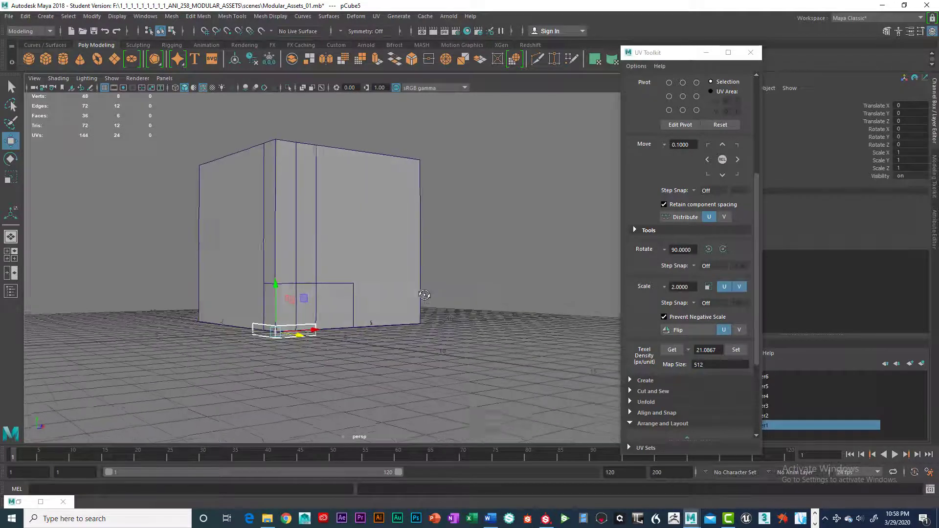
{"action": "right_click_drag", "start_coordinate": [424, 295], "coordinate": [449, 284], "text": "alt"}
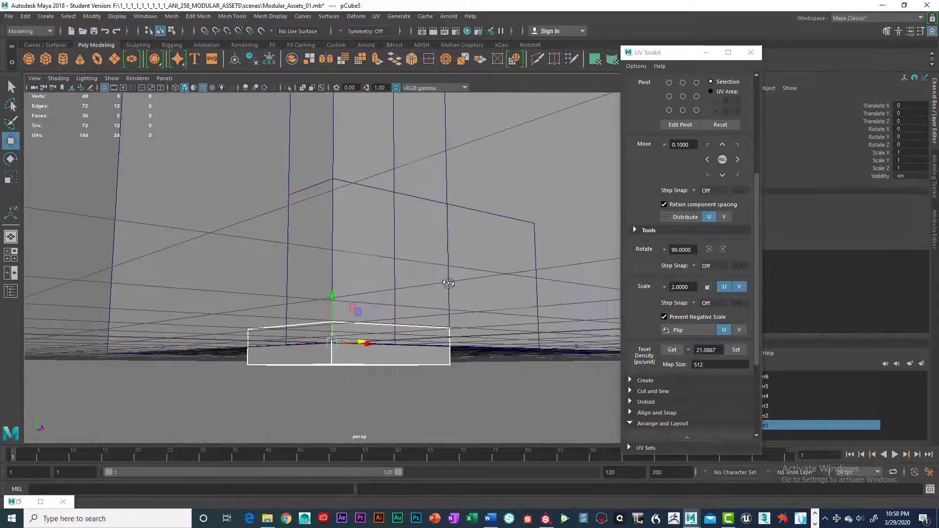
{"action": "left_click_drag", "start_coordinate": [449, 283], "coordinate": [369, 313], "text": "alt"}
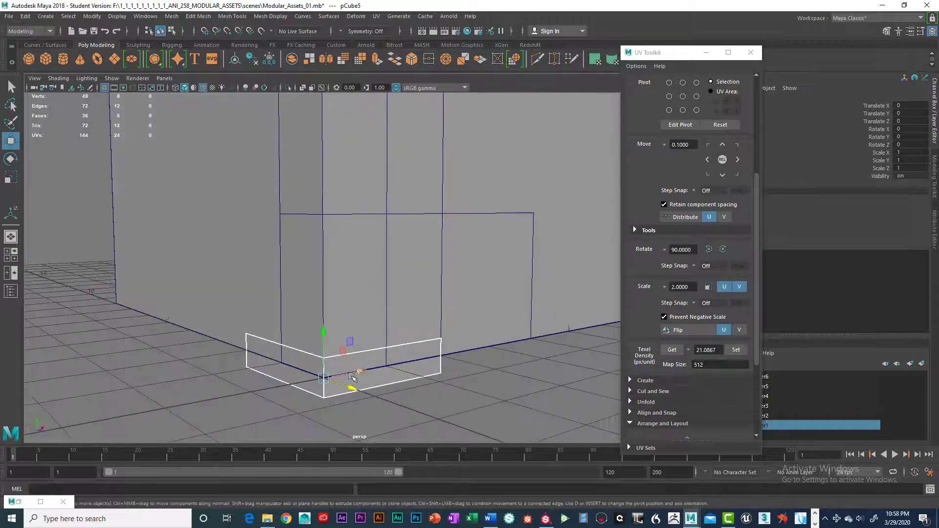
{"action": "left_click_drag", "start_coordinate": [383, 351], "coordinate": [385, 355], "text": "alt"}
{"action": "middle_click_drag", "start_coordinate": [390, 334], "coordinate": [407, 275], "text": "alt"}
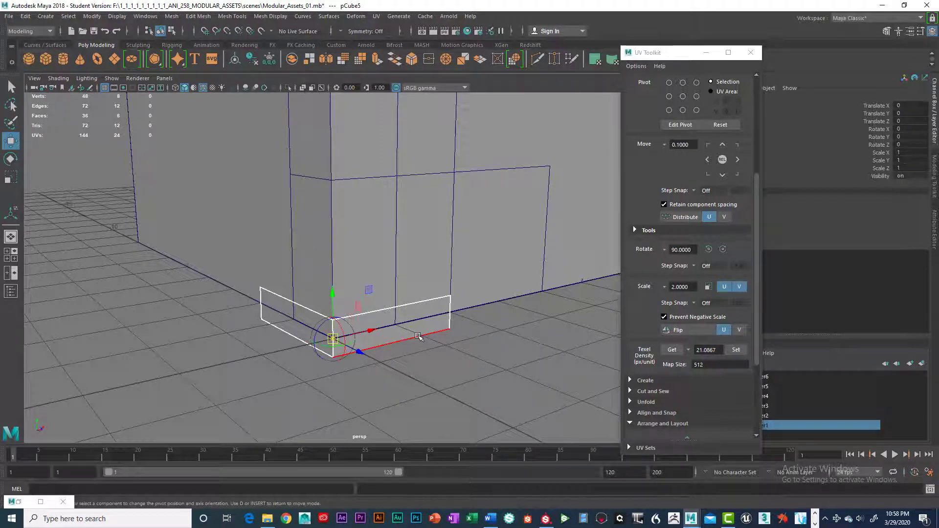
{"action": "key", "text": "v"}
{"action": "key", "text": "d"}
{"action": "left_click_drag", "start_coordinate": [333, 345], "coordinate": [333, 357]}
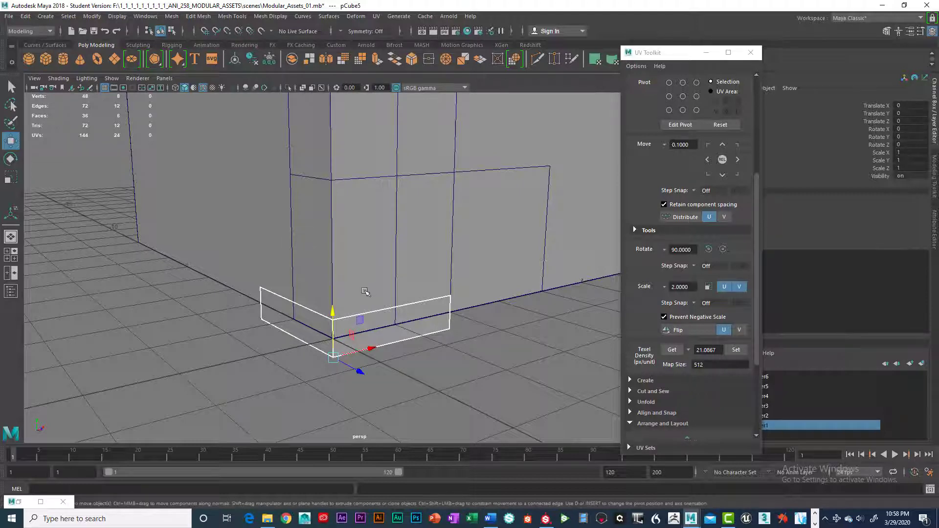
Raise the low block onto the grid plane with grid snapping, to a Translate Y of 0.25
{"action": "key", "text": "ctrl+z"}
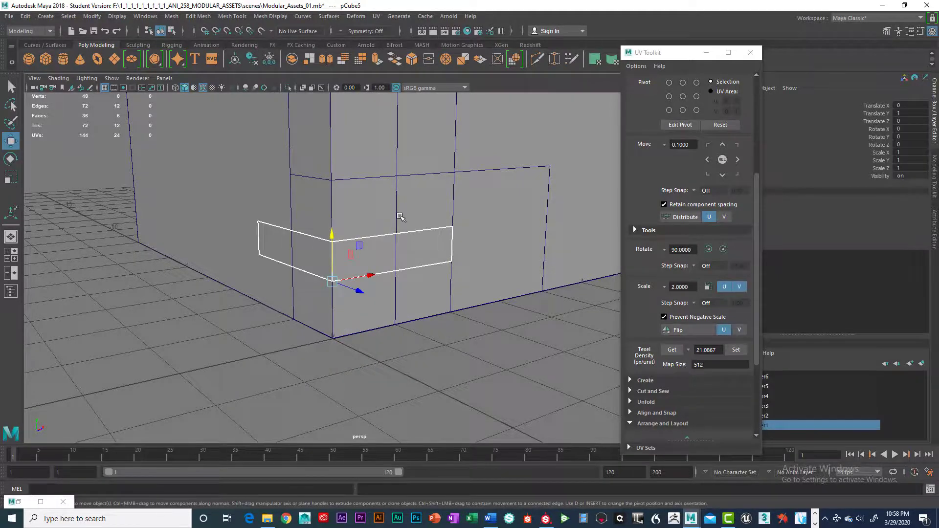
{"action": "mouse_move", "coordinate": [404, 219]}
{"action": "left_mouse_down", "text": "alt"}
{"action": "mouse_move", "coordinate": [392, 198]}
{"action": "mouse_move", "coordinate": [344, 177]}
{"action": "mouse_move", "coordinate": [333, 195]}
{"action": "mouse_move", "coordinate": [342, 189]}
{"action": "mouse_move", "coordinate": [329, 186]}
{"action": "mouse_move", "coordinate": [329, 162]}
{"action": "mouse_move", "coordinate": [406, 220]}
{"action": "left_mouse_up", "text": "alt"}
{"action": "scroll", "coordinate": [391, 225], "scroll_direction": "down", "scroll_amount": 5}
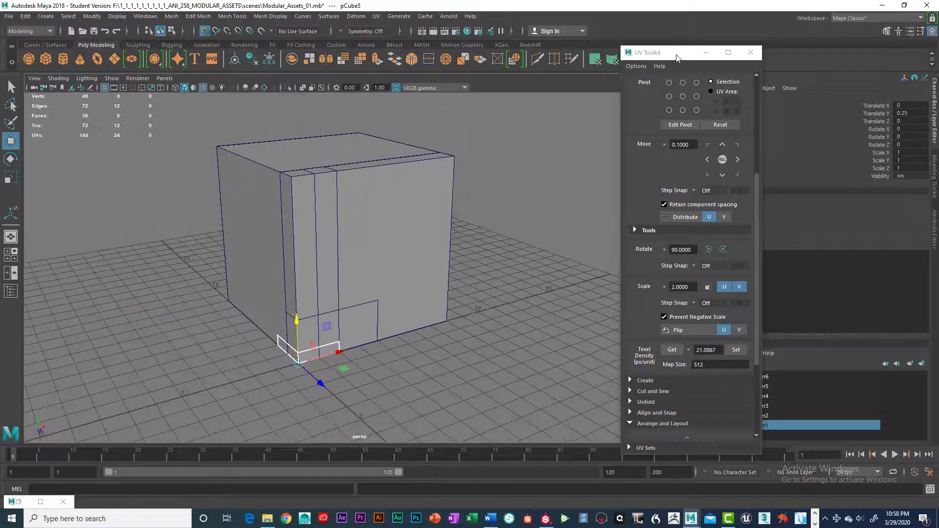
Move the UV Toolkit off the layer list, hide all the display layers and show only layer1
{"action": "left_click_drag", "start_coordinate": [711, 54], "coordinate": [533, 39]}
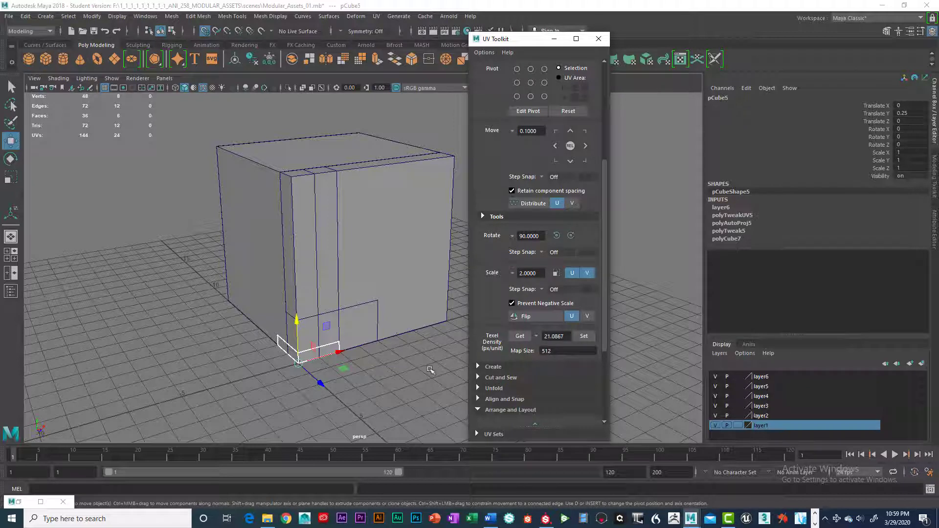
{"action": "left_click_drag", "start_coordinate": [541, 44], "coordinate": [616, 36]}
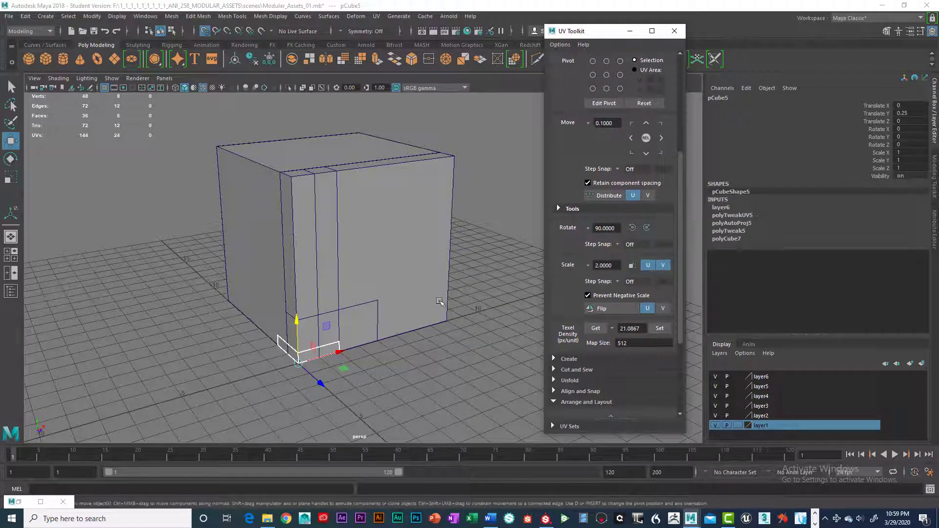
{"action": "left_click_drag", "start_coordinate": [394, 334], "coordinate": [438, 297], "text": "alt"}
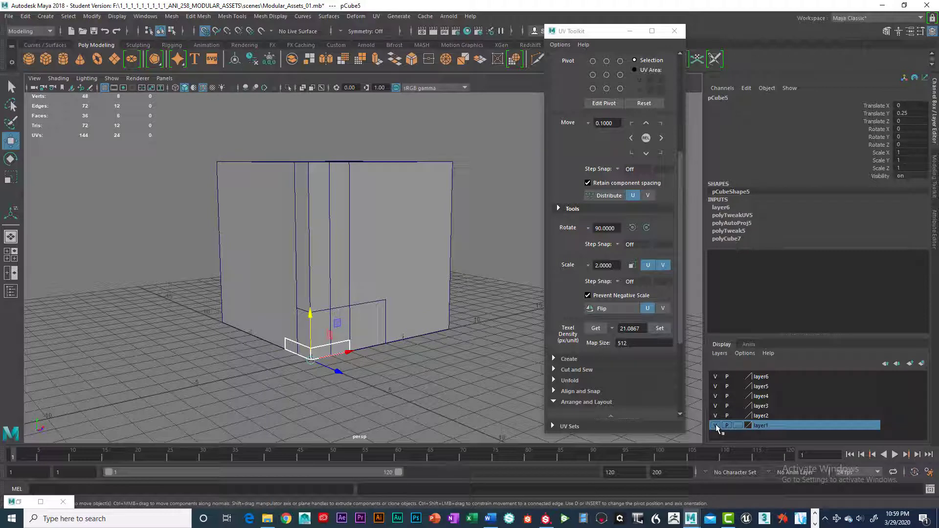
{"action": "left_click_drag", "start_coordinate": [716, 425], "coordinate": [716, 375]}
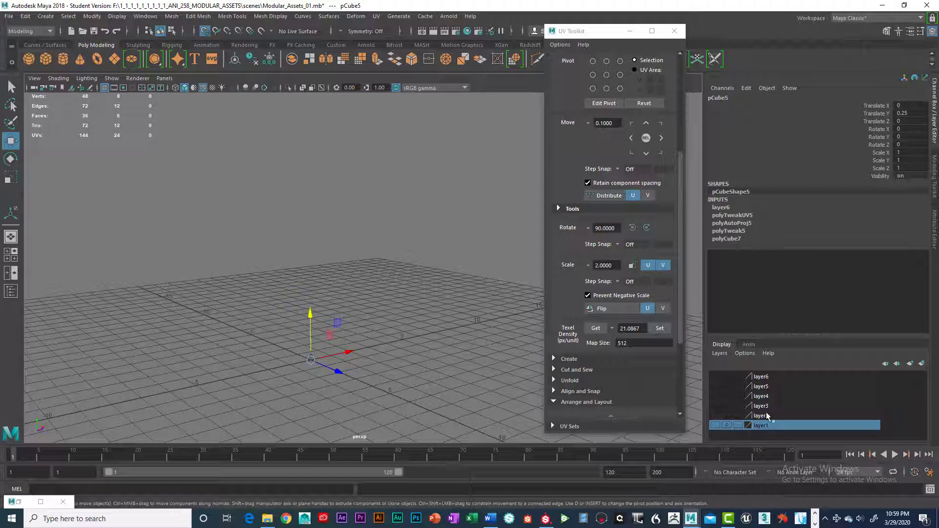
{"action": "left_click", "coordinate": [716, 425]}
{"action": "left_click", "coordinate": [421, 359]}
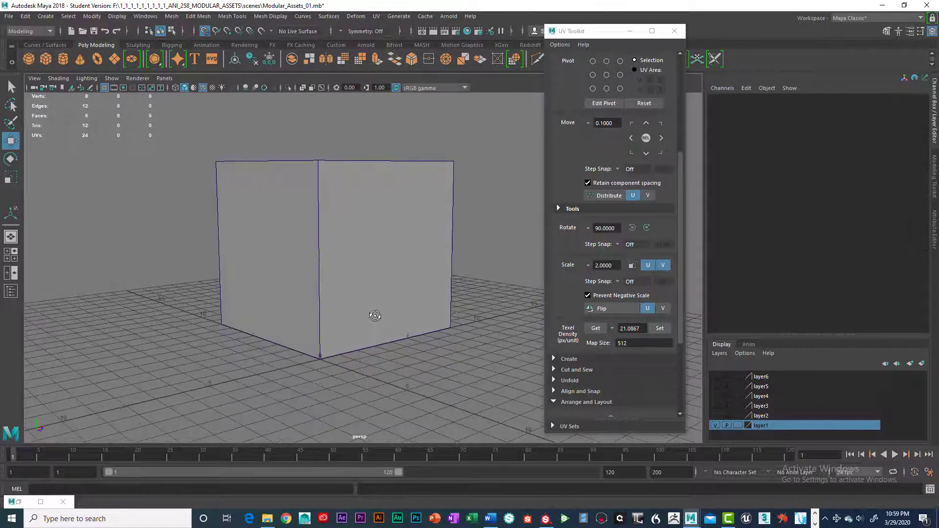
Select the large block, examine its packed UV shells in the UV Editor and minimize the editor again
{"action": "left_click", "coordinate": [374, 317]}
{"action": "left_click_drag", "start_coordinate": [357, 351], "coordinate": [392, 337], "text": "alt"}
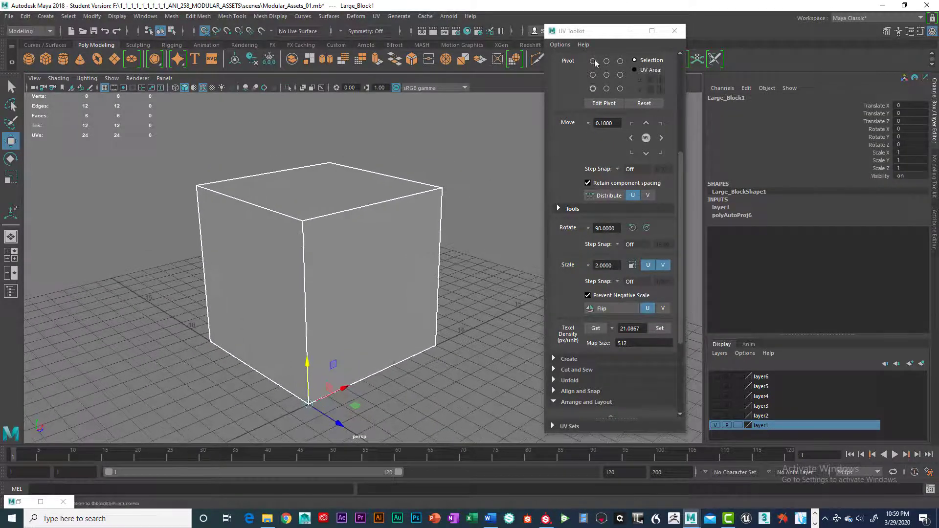
{"action": "left_click_drag", "start_coordinate": [599, 37], "coordinate": [731, 92]}
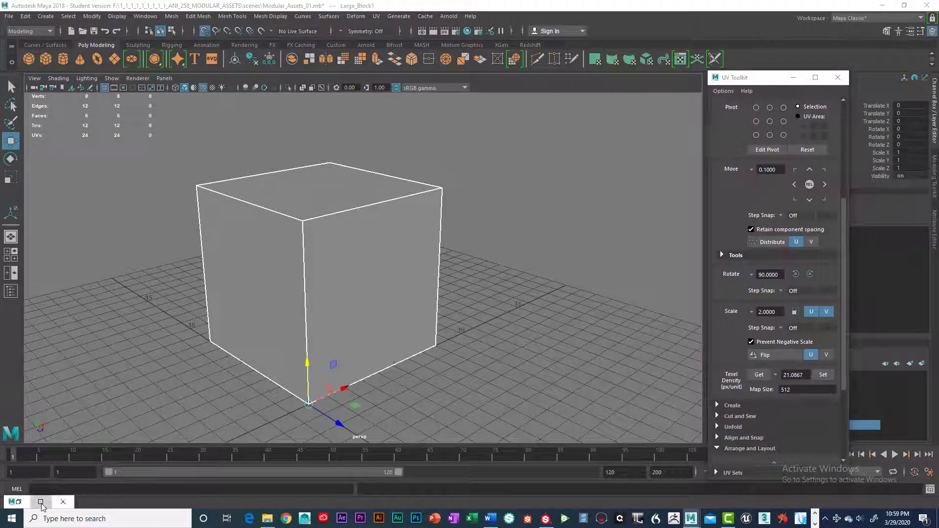
{"action": "left_click", "coordinate": [40, 502]}
{"action": "scroll", "coordinate": [465, 192], "scroll_direction": "down", "scroll_amount": 10}
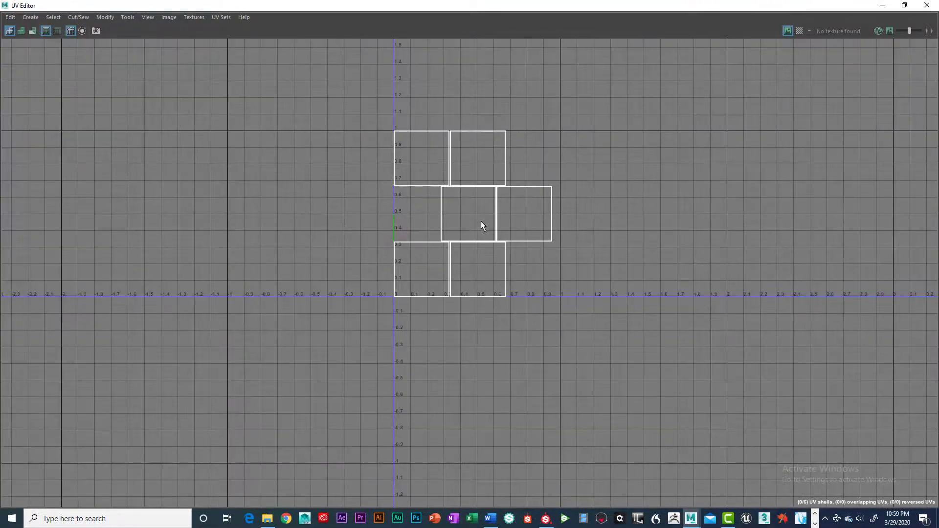
{"action": "scroll", "coordinate": [494, 228], "scroll_direction": "up", "scroll_amount": 5}
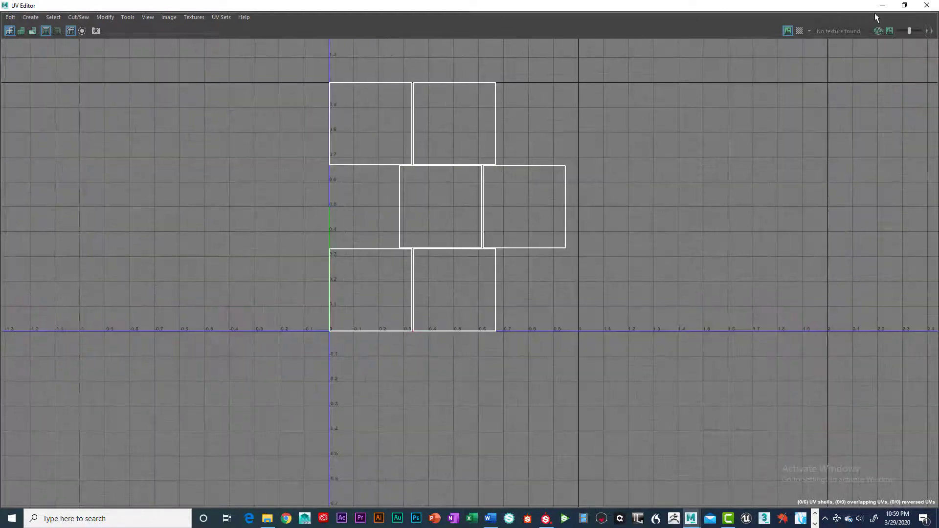
{"action": "left_click", "coordinate": [882, 5]}
Restore the UV Editor as a small floating window beside the large block, with the UV Toolkit out of the way
{"action": "left_click_drag", "start_coordinate": [384, 293], "coordinate": [436, 275], "text": "alt"}
{"action": "right_click_drag", "start_coordinate": [437, 275], "coordinate": [466, 324]}
{"action": "mouse_move", "coordinate": [466, 323]}
{"action": "left_mouse_down", "text": "alt"}
{"action": "mouse_move", "coordinate": [470, 266]}
{"action": "mouse_move", "coordinate": [460, 327]}
{"action": "left_mouse_up", "text": "alt"}
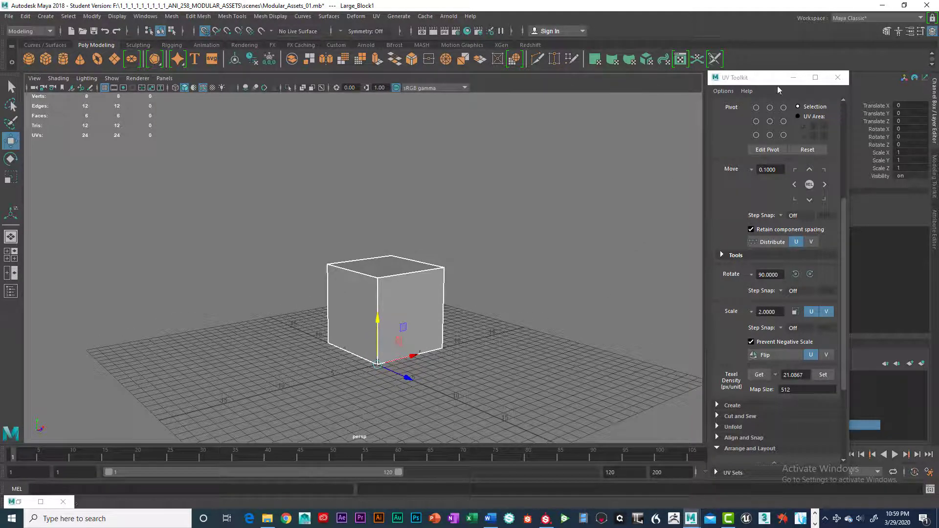
{"action": "left_click_drag", "start_coordinate": [769, 79], "coordinate": [737, 70]}
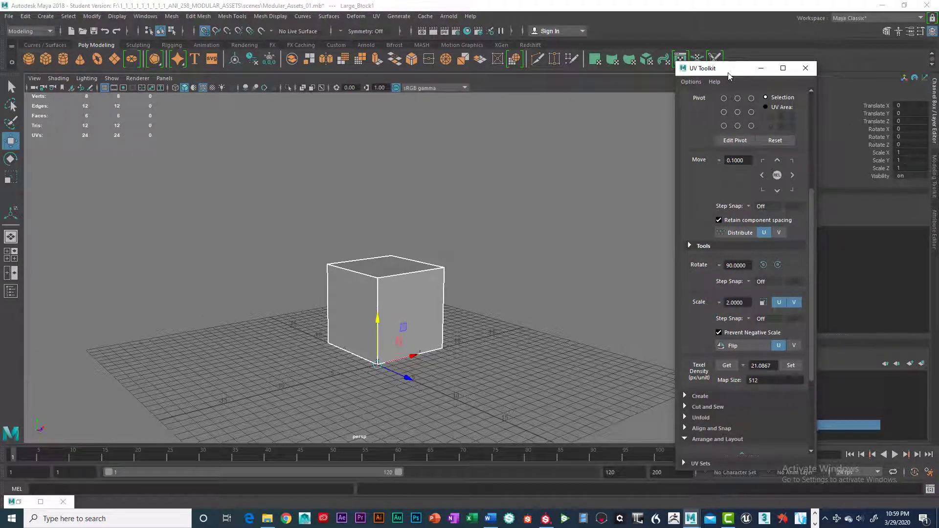
{"action": "left_click", "coordinate": [42, 502]}
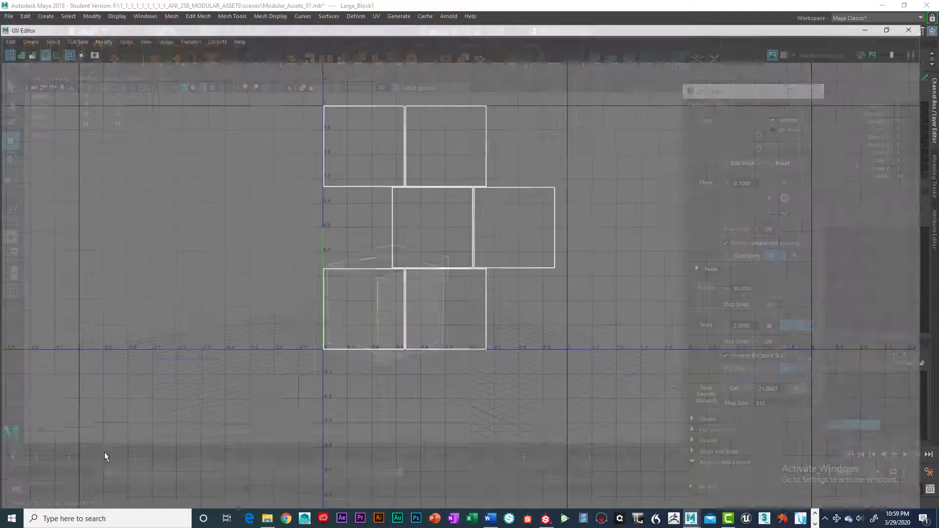
{"action": "left_click_drag", "start_coordinate": [364, 10], "coordinate": [547, 141]}
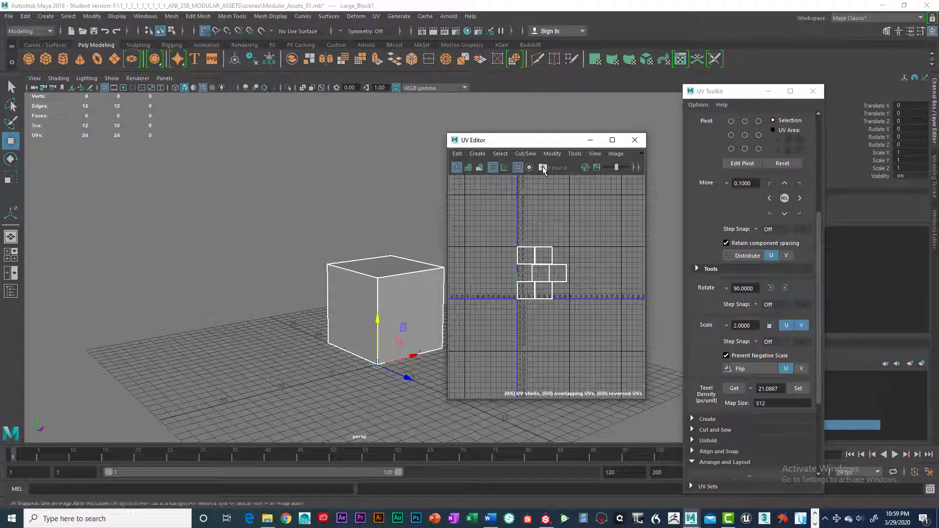
Turn off grid snapping and open the UV Snapshot options for the large block's UV layout
{"action": "left_click", "coordinate": [205, 31]}
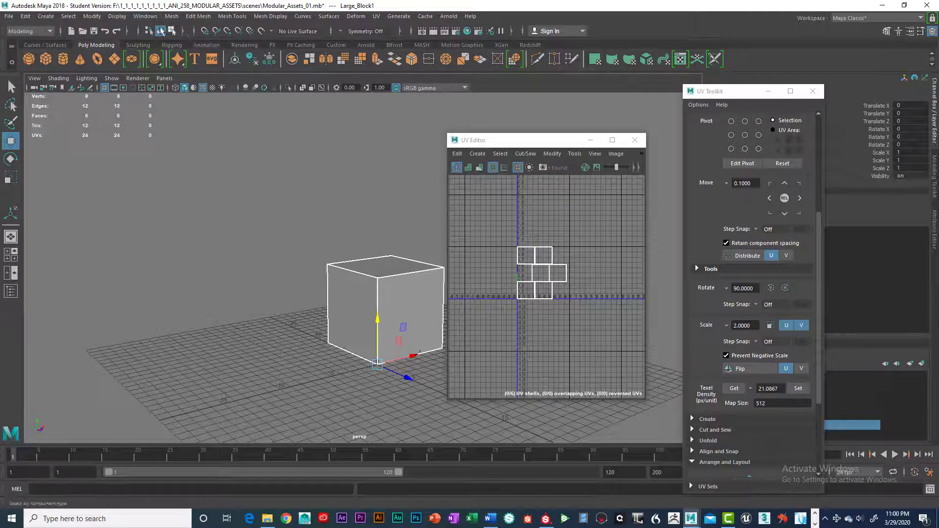
{"action": "left_click", "coordinate": [457, 154]}
{"action": "left_click", "coordinate": [547, 148]}
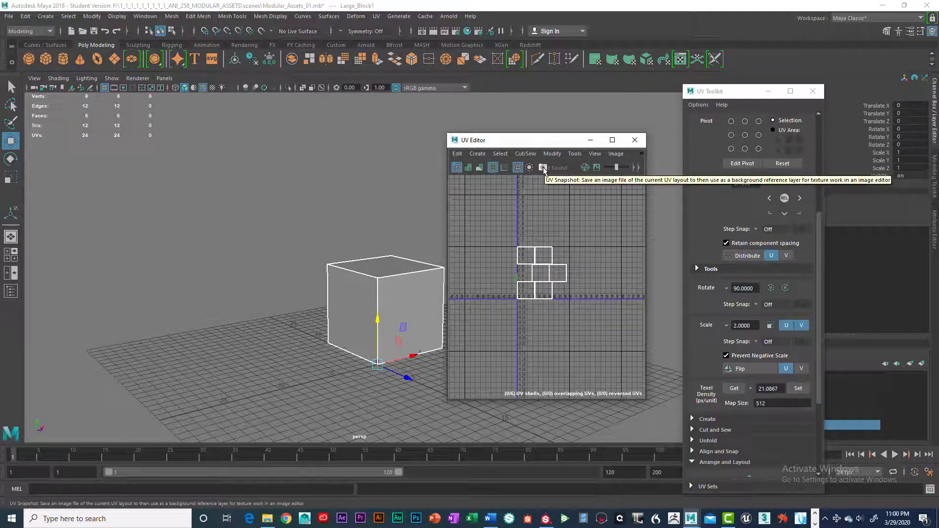
{"action": "left_click", "coordinate": [543, 168]}
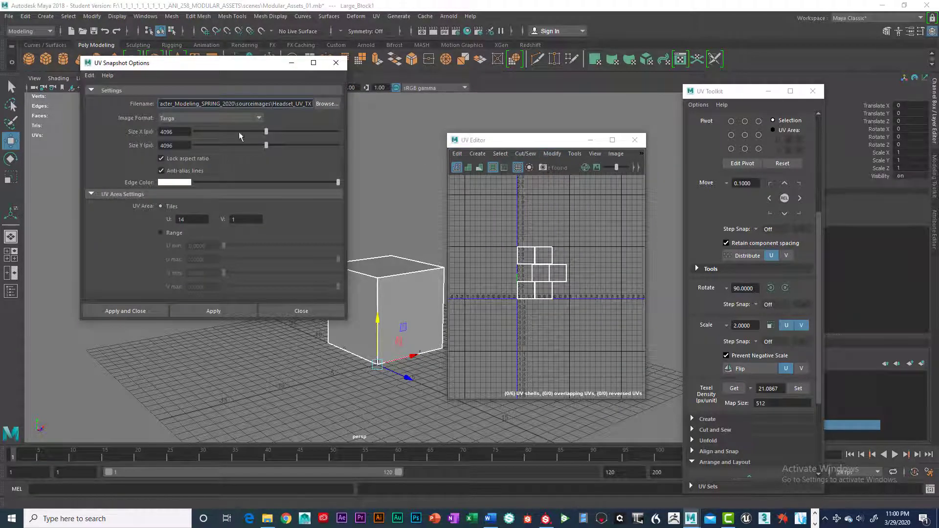
{"action": "key", "text": "Tab"}
{"action": "key", "text": "Tab"}
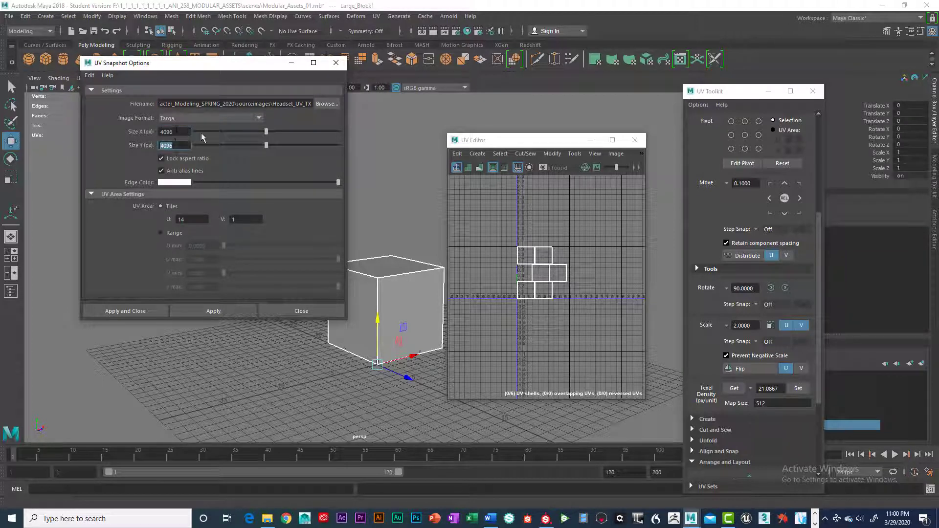
Try PNG as the snapshot's image format and set it back to Targa
{"action": "left_click", "coordinate": [257, 118]}
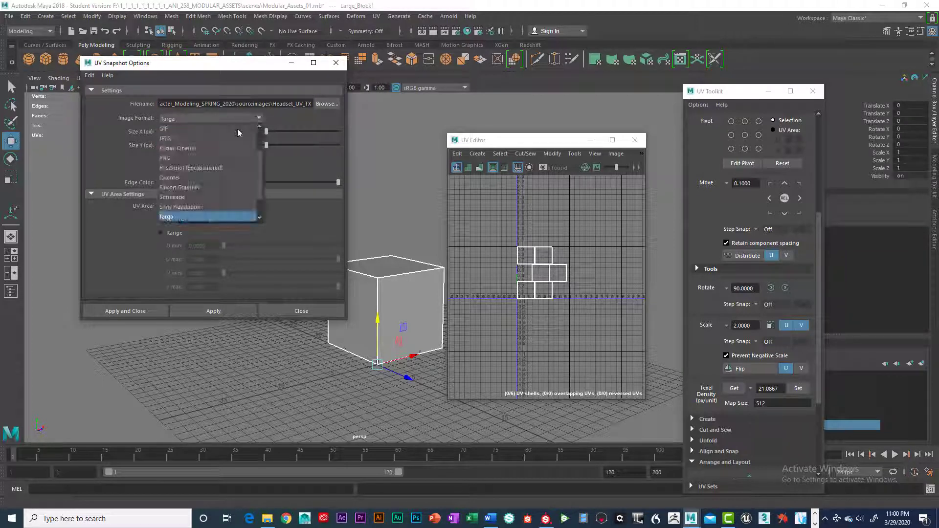
{"action": "left_click", "coordinate": [186, 158]}
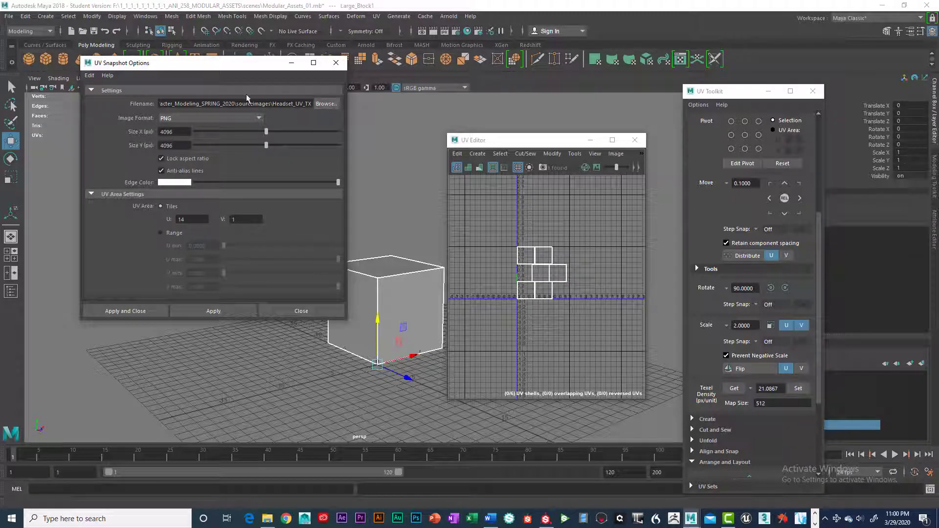
{"action": "left_click", "coordinate": [260, 119]}
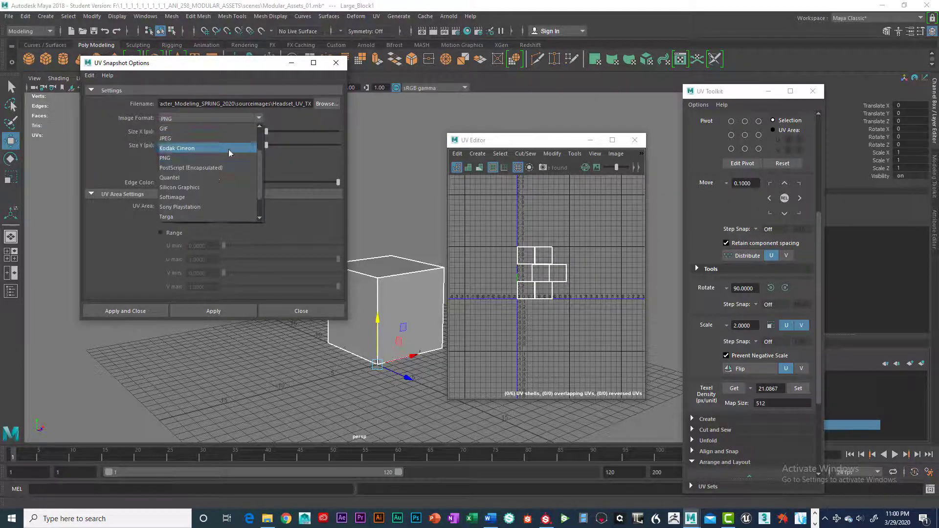
{"action": "left_click", "coordinate": [204, 216]}
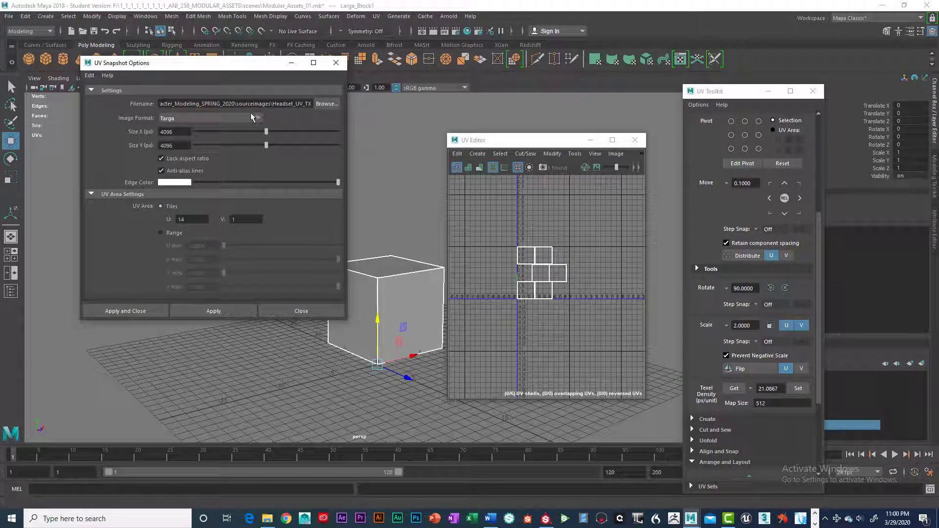
Set the UV snapshot's file to Large_Block_UV in the current project's sourceimages folder
{"action": "left_click", "coordinate": [327, 104]}
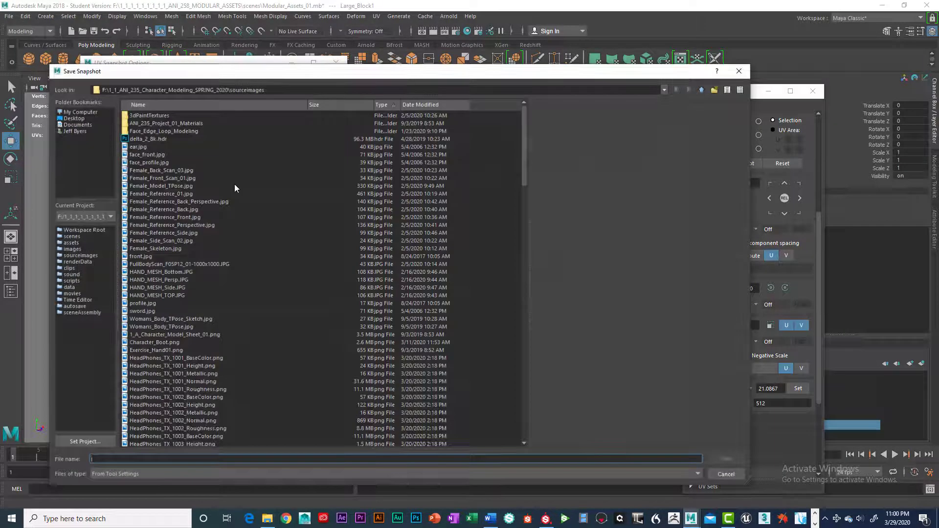
{"action": "left_click", "coordinate": [84, 255]}
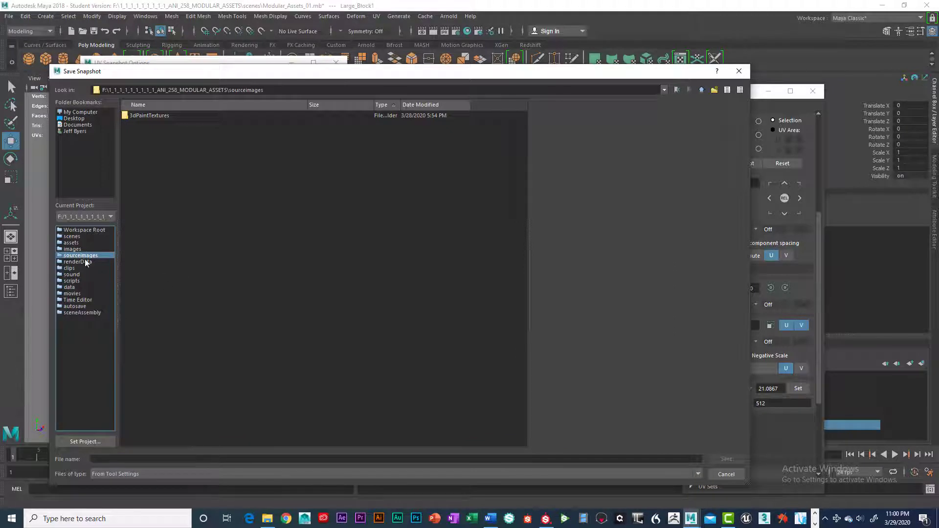
{"action": "left_click", "coordinate": [131, 459]}
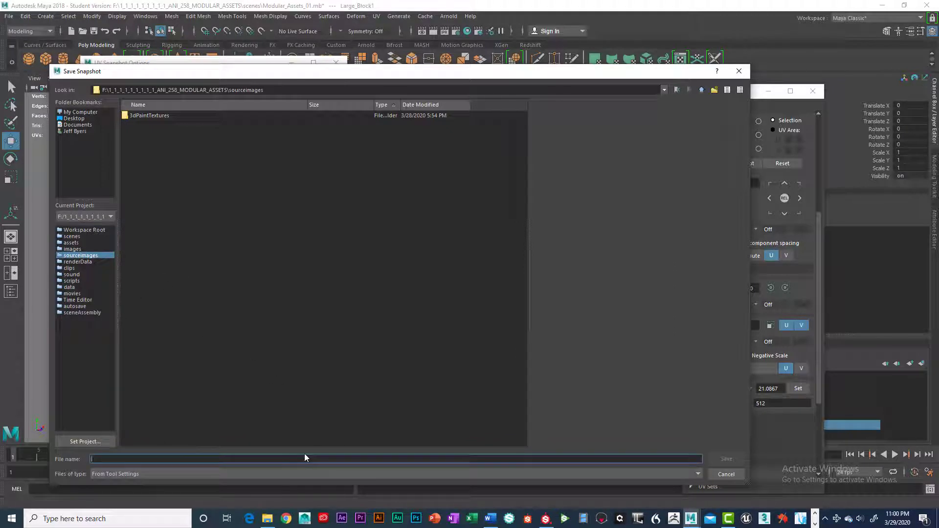
{"action": "type", "text": "Large_Blo"}
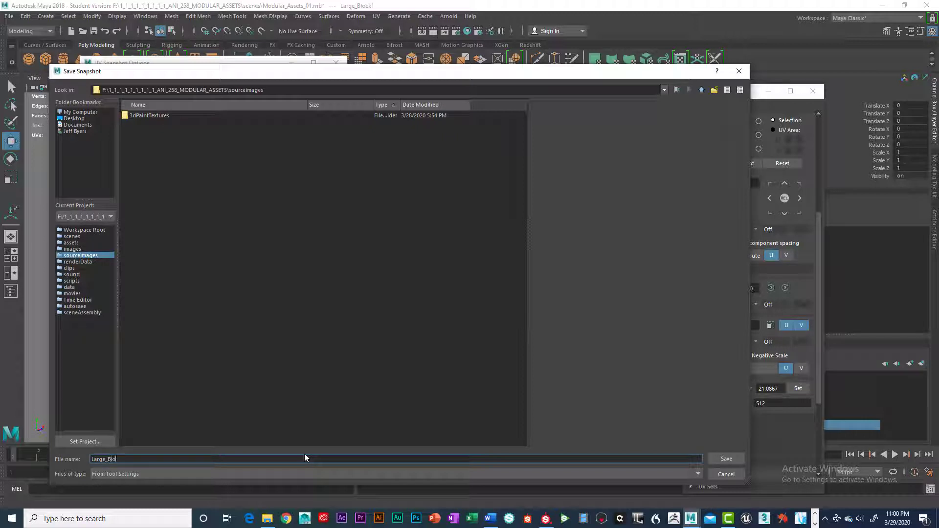
{"action": "type", "text": "_UV"}
{"action": "left_click", "coordinate": [731, 460]}
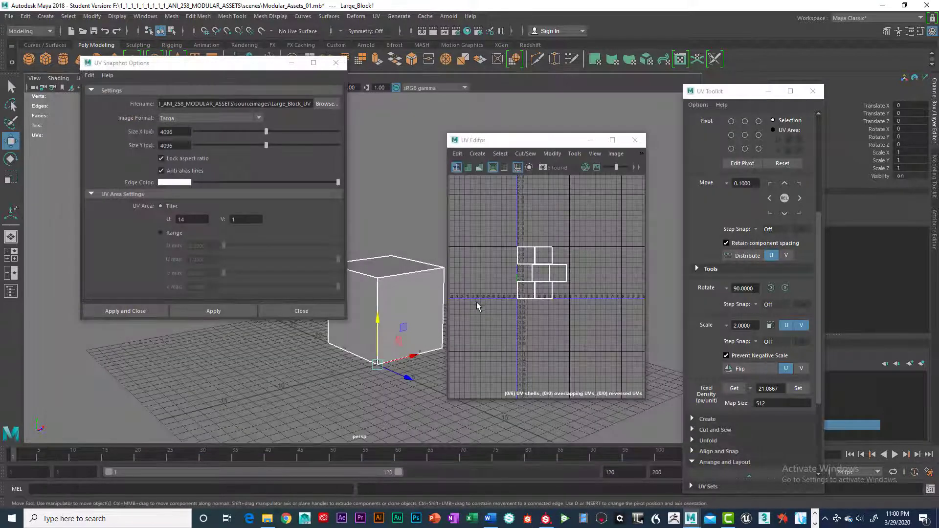
Set the UV snapshot's area tile to U 1 and move the snapshot options and UV Editor windows clear of the large block
{"action": "left_click", "coordinate": [230, 310]}
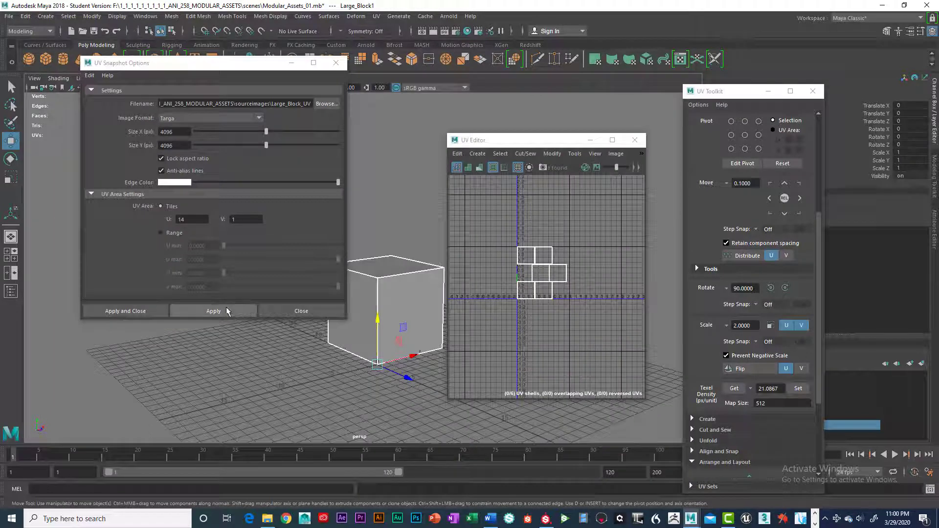
{"action": "double_click", "coordinate": [184, 219]}
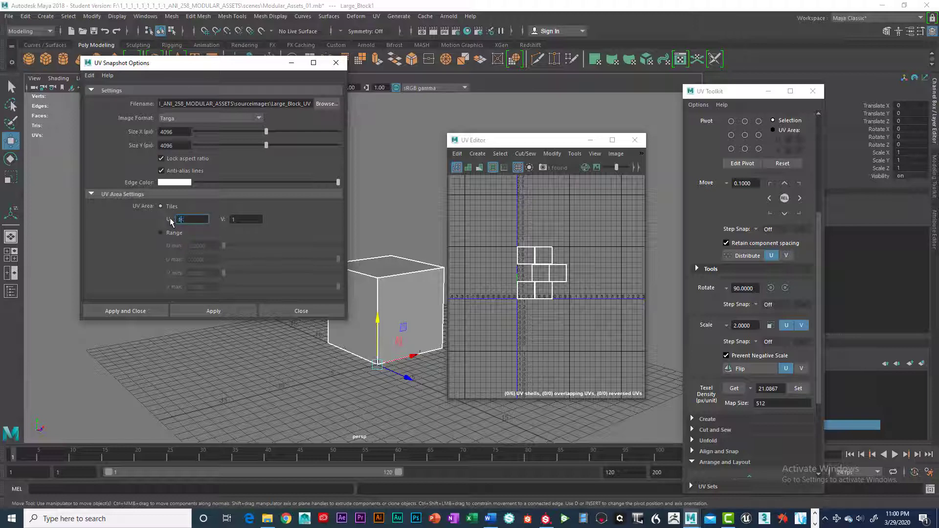
{"action": "type", "text": "1"}
{"action": "double_click", "coordinate": [169, 132]}
{"action": "left_click_drag", "start_coordinate": [343, 234], "coordinate": [297, 224]}
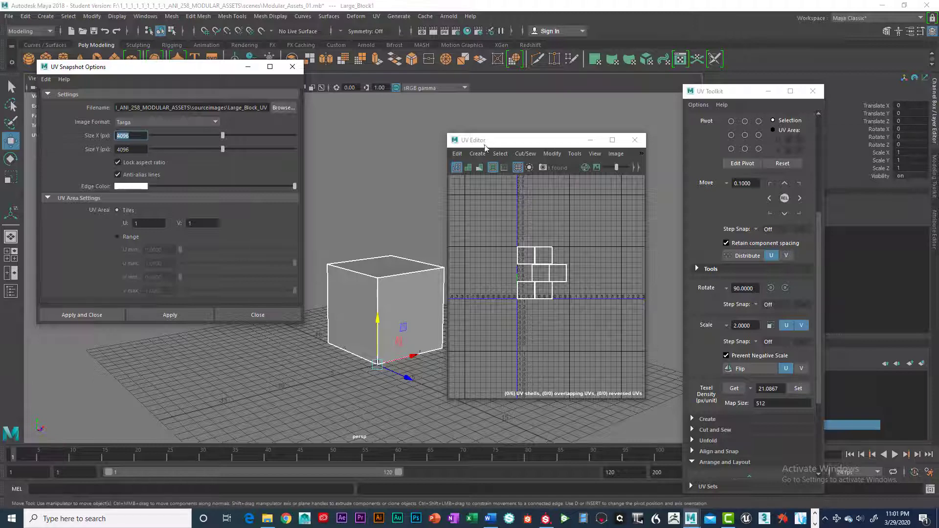
{"action": "left_click_drag", "start_coordinate": [506, 142], "coordinate": [529, 140]}
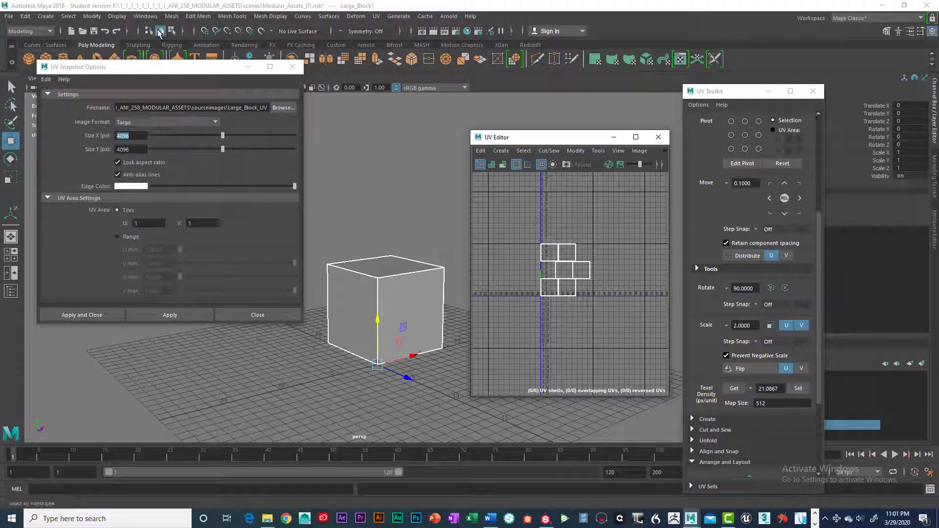
{"action": "left_click_drag", "start_coordinate": [180, 70], "coordinate": [193, 104]}
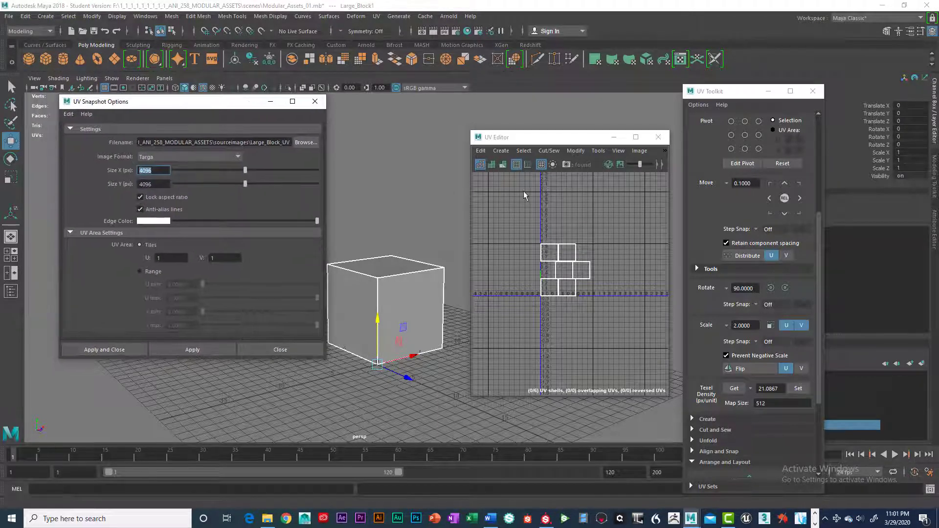
Turn off the texture border emphasis in the UV Editor and export the large block's UV snapshot
{"action": "left_click", "coordinate": [517, 165]}
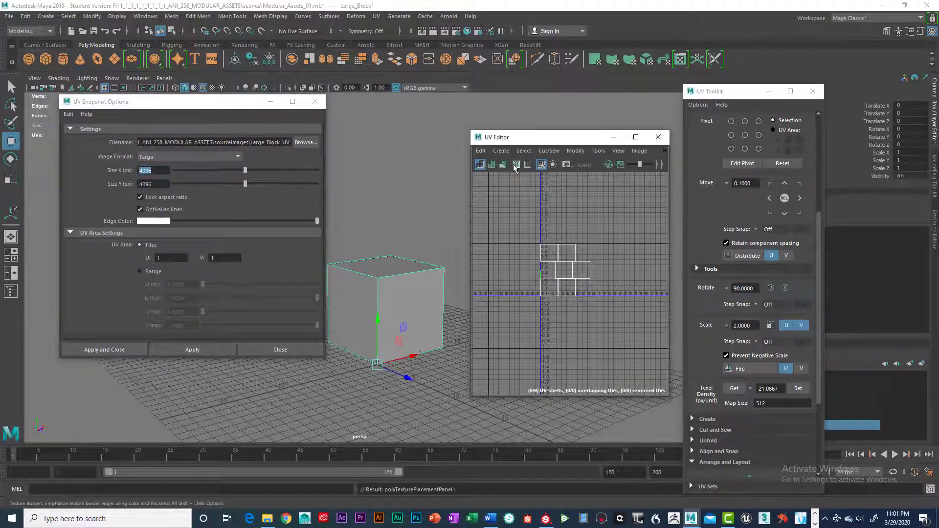
{"action": "left_click", "coordinate": [515, 167]}
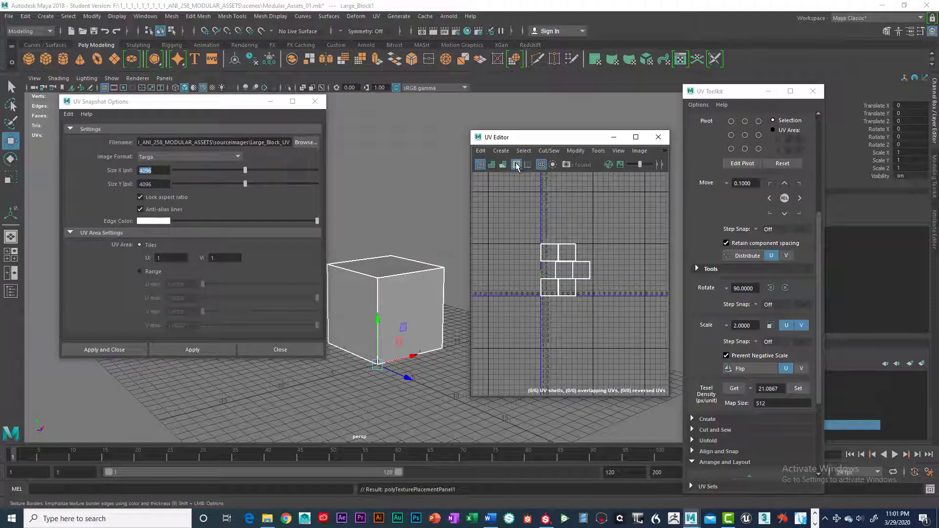
{"action": "left_click", "coordinate": [517, 166]}
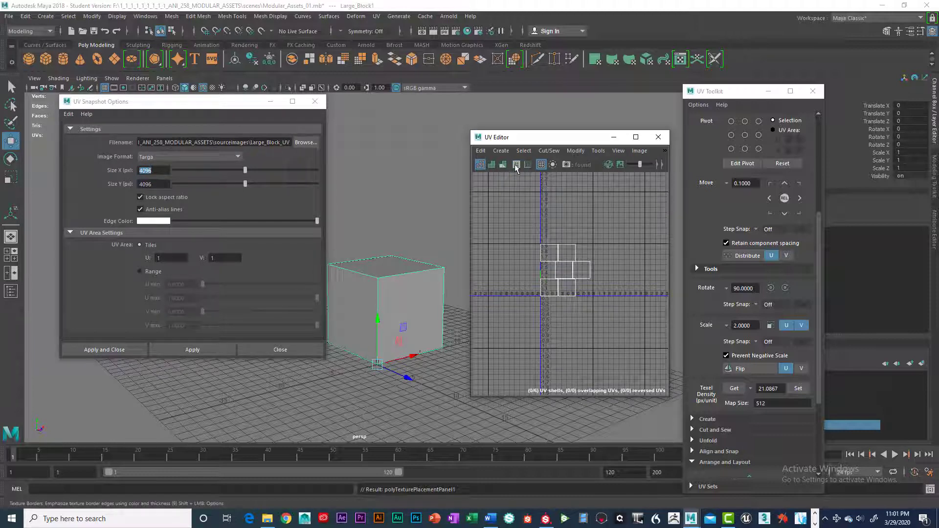
{"action": "left_click", "coordinate": [158, 109]}
{"action": "left_click_drag", "start_coordinate": [157, 109], "coordinate": [154, 123]}
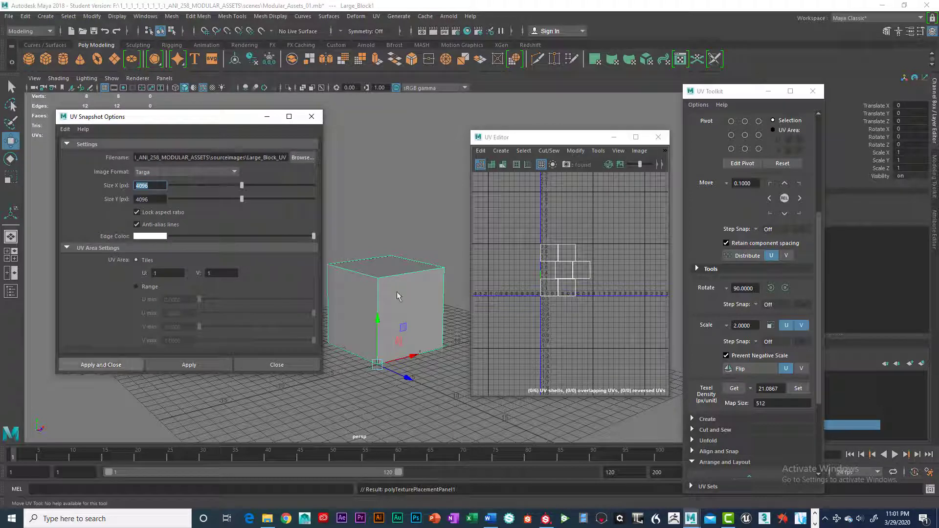
{"action": "key", "text": "Return"}
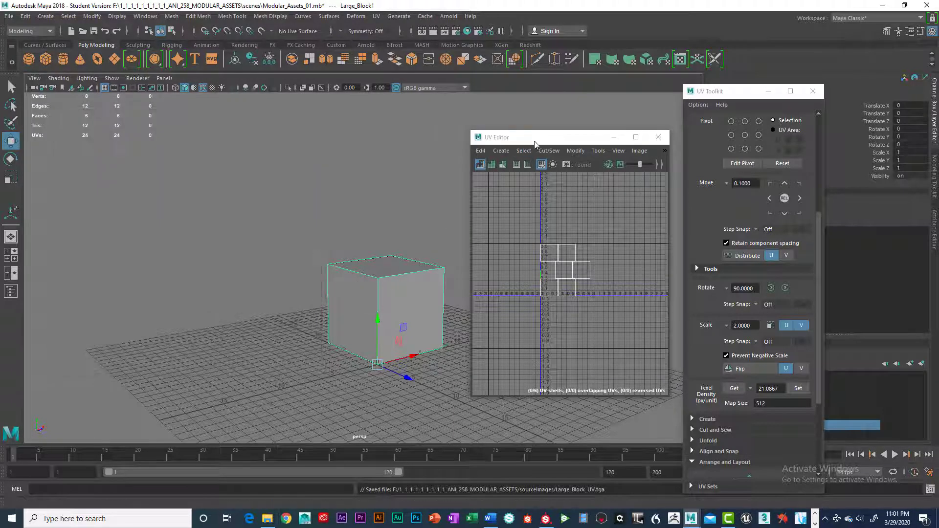
Open the Export Selection options for the large block and set the file type to OBJexport
{"action": "left_click_drag", "start_coordinate": [524, 138], "coordinate": [528, 95]}
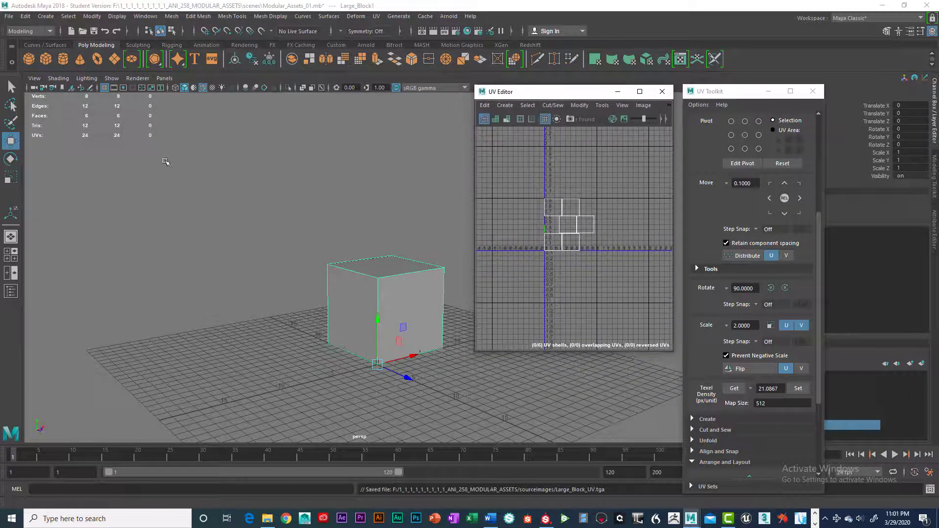
{"action": "left_click", "coordinate": [9, 16]}
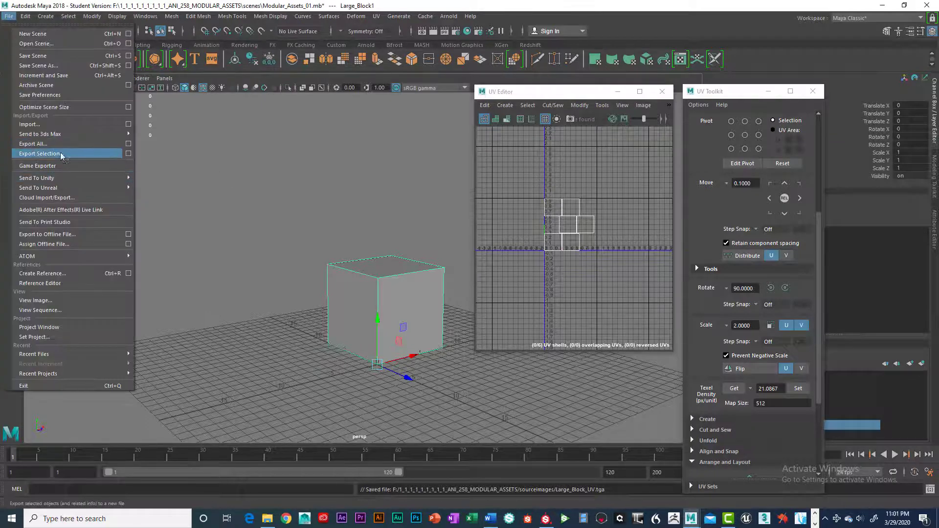
{"action": "left_click", "coordinate": [130, 153]}
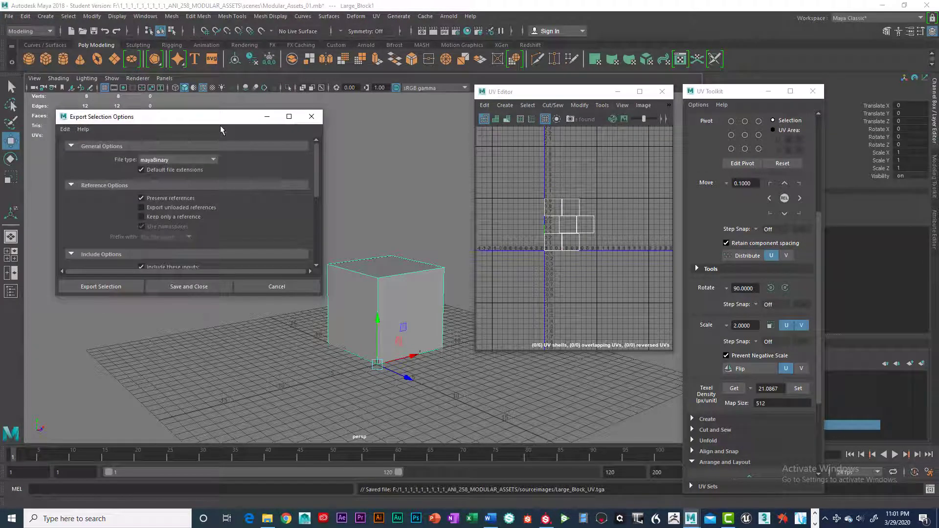
{"action": "left_click_drag", "start_coordinate": [247, 119], "coordinate": [310, 117]}
{"action": "left_click", "coordinate": [278, 159]}
{"action": "scroll", "coordinate": [262, 225], "scroll_direction": "down", "scroll_amount": 5}
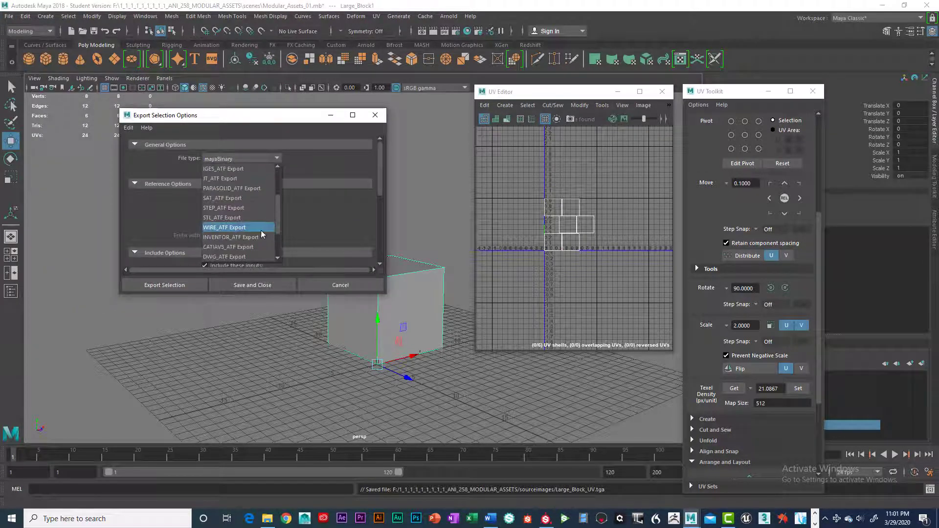
{"action": "scroll", "coordinate": [234, 238], "scroll_direction": "down", "scroll_amount": 2}
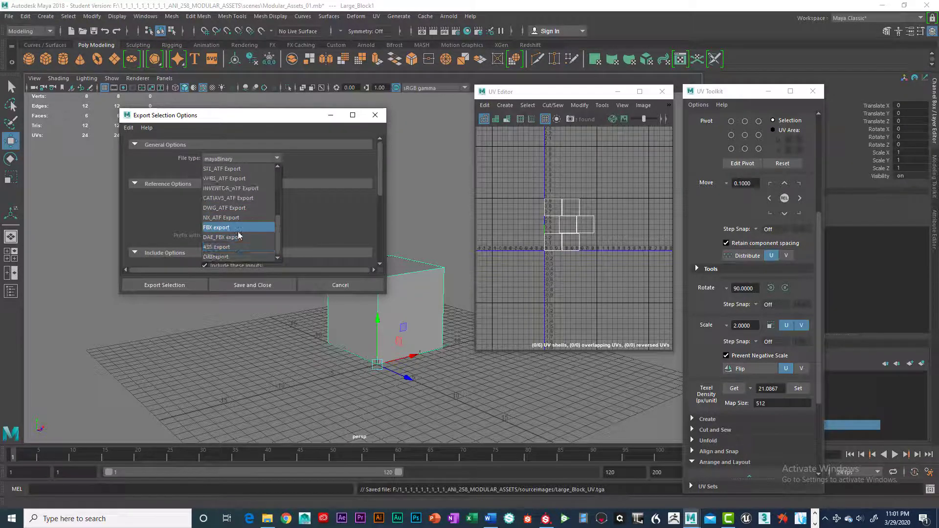
{"action": "left_click", "coordinate": [221, 256]}
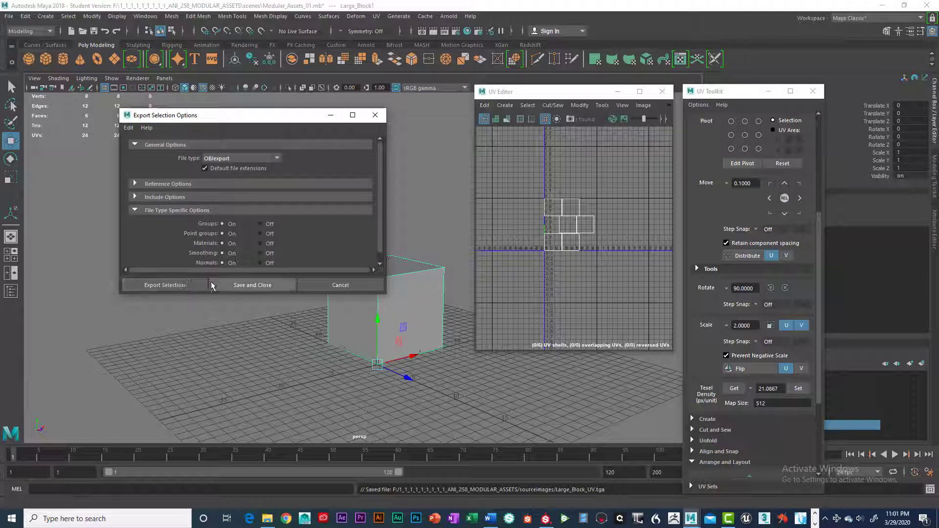
Export the large block as Large_Block into the project's scenes folder
{"action": "left_click", "coordinate": [177, 287]}
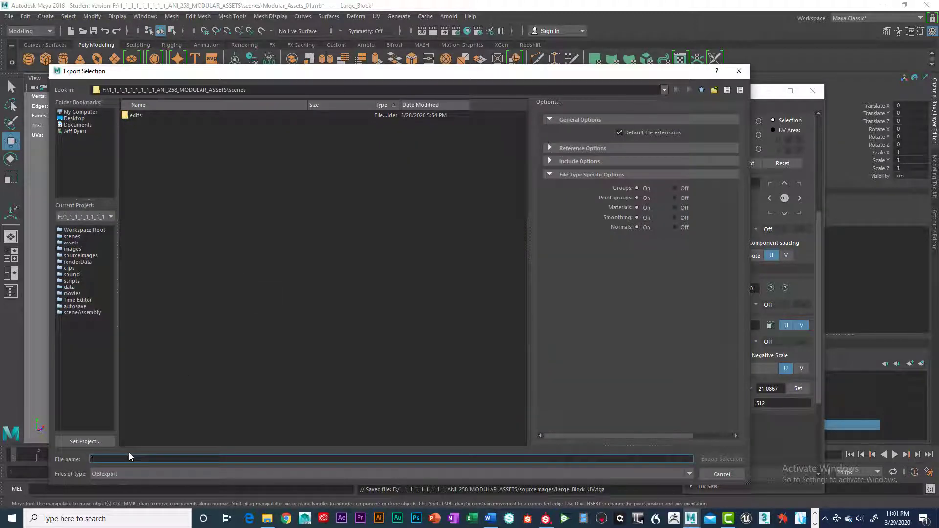
{"action": "type", "text": "Large_Block"}
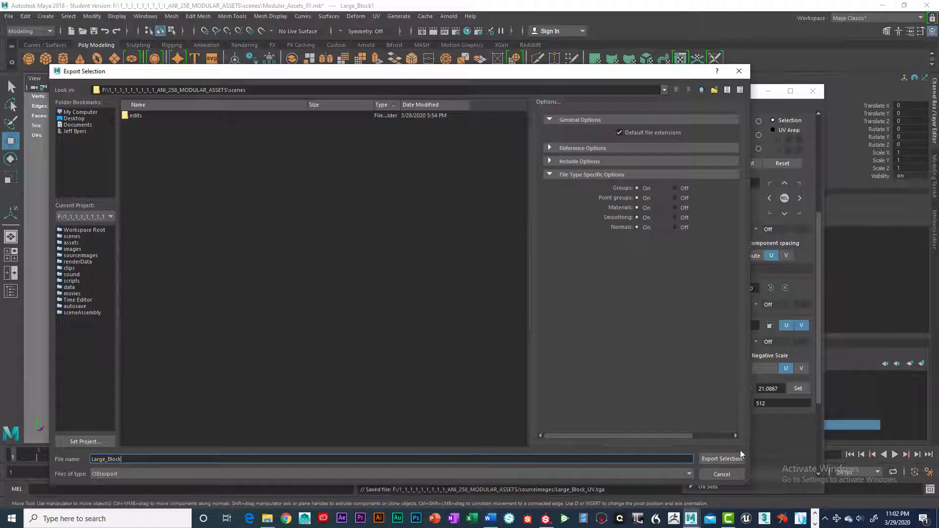
{"action": "left_click", "coordinate": [719, 459]}
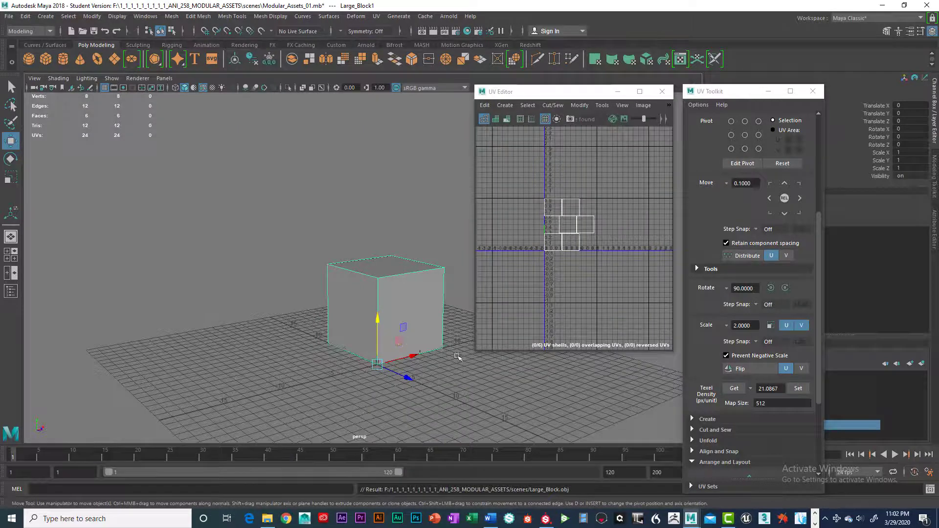
{"action": "left_click_drag", "start_coordinate": [457, 357], "coordinate": [421, 367], "text": "alt"}
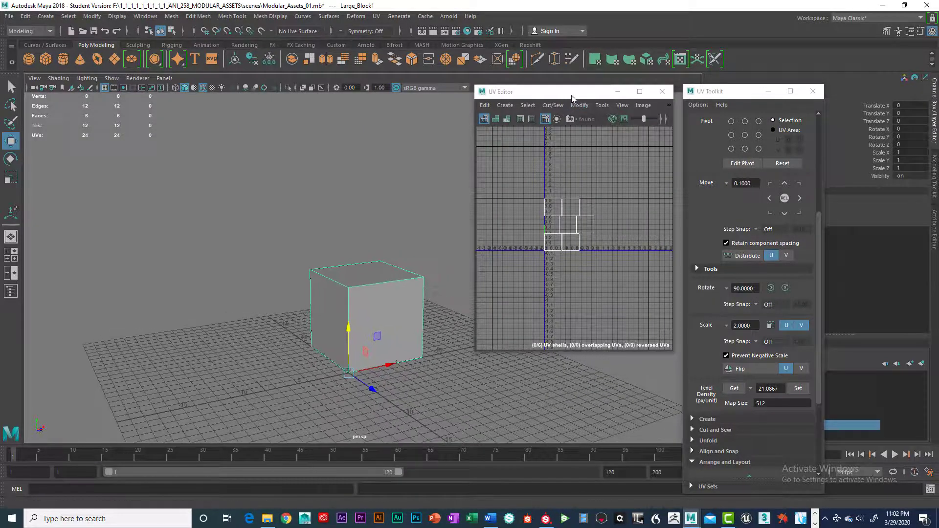
{"action": "mouse_move", "coordinate": [572, 98]}
{"action": "left_mouse_down"}
{"action": "mouse_move", "coordinate": [546, 97]}
{"action": "mouse_move", "coordinate": [562, 121]}
{"action": "mouse_move", "coordinate": [578, 104]}
{"action": "left_mouse_up"}
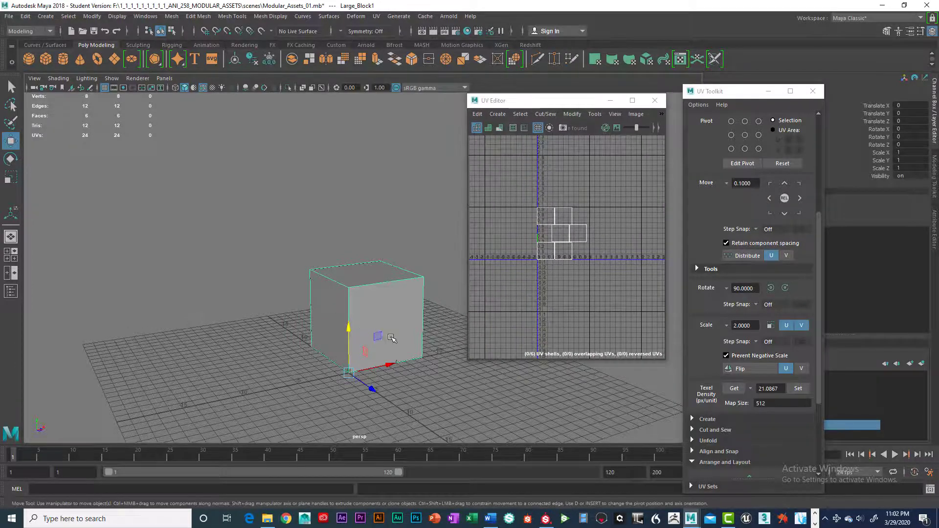
{"action": "left_click_drag", "start_coordinate": [360, 330], "coordinate": [367, 304], "text": "alt"}
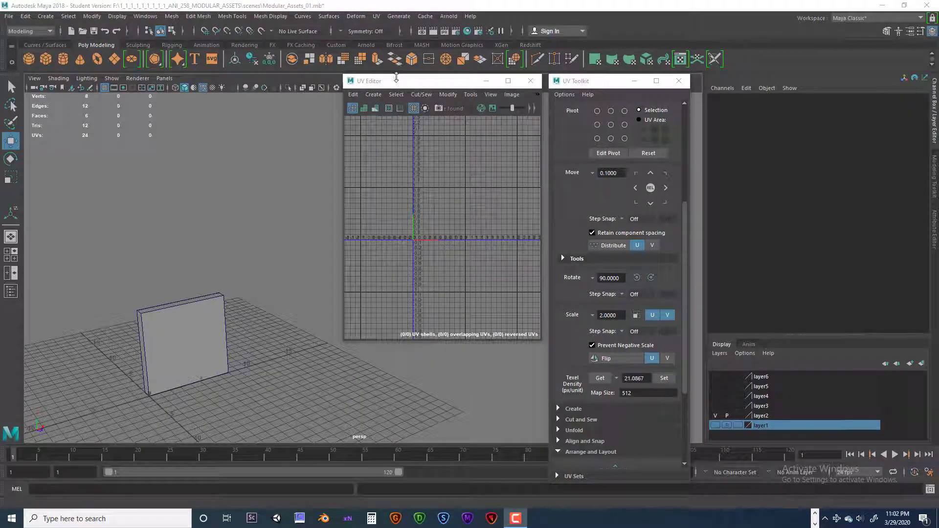
Select the thin square panel and look up the Export Selection command for it
{"action": "left_click_drag", "start_coordinate": [395, 81], "coordinate": [364, 86]}
{"action": "left_click", "coordinate": [191, 304]}
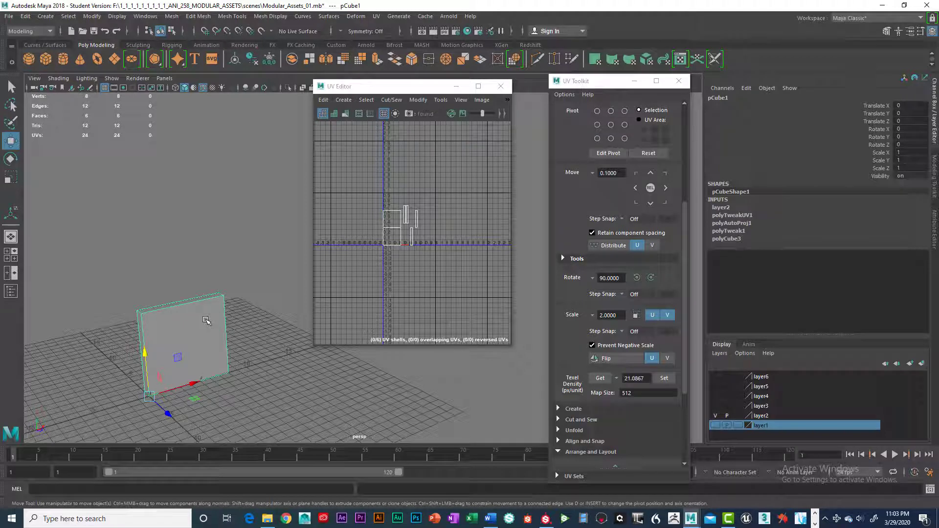
{"action": "left_click", "coordinate": [9, 16]}
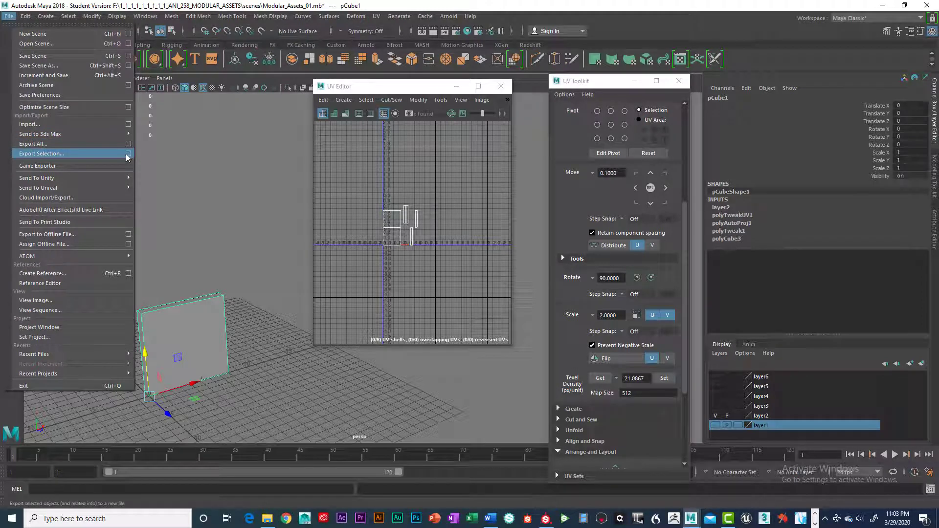
{"action": "left_click", "coordinate": [200, 148]}
{"action": "left_click", "coordinate": [283, 293]}
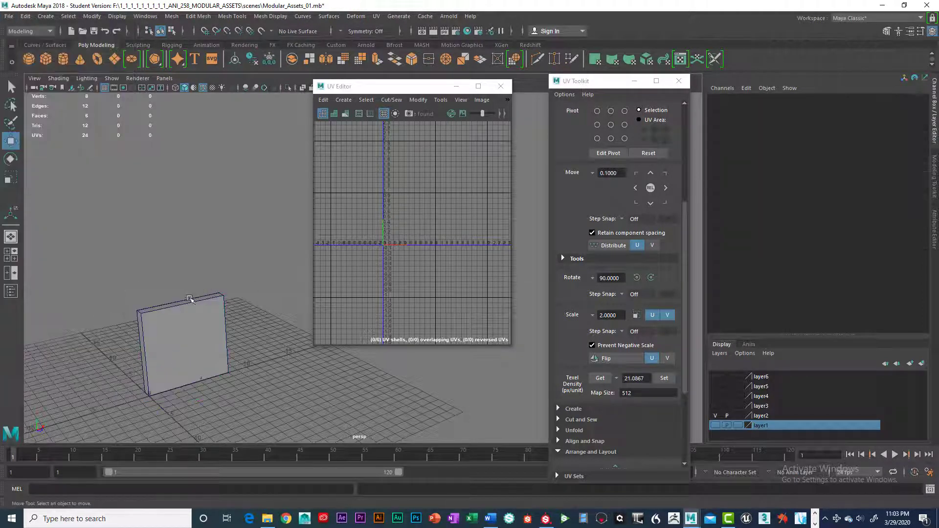
{"action": "left_click", "coordinate": [190, 298]}
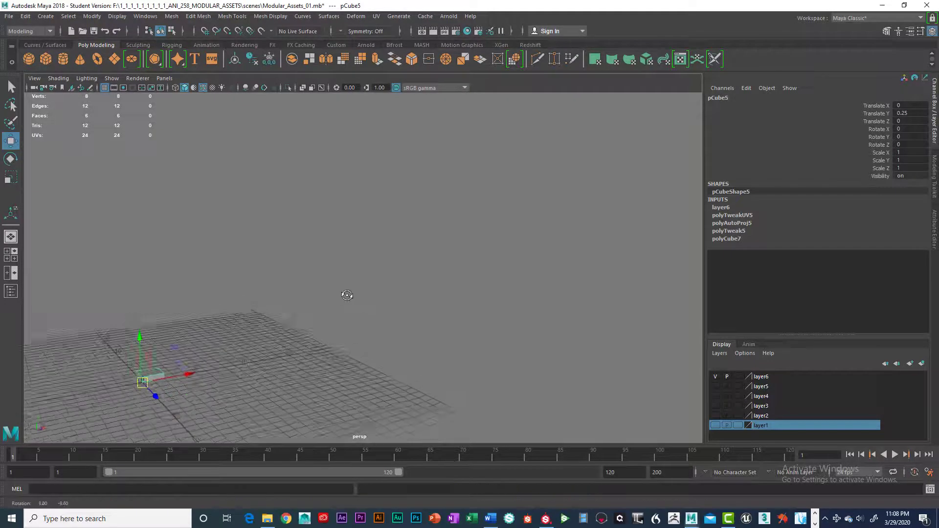
Inspect the small flat block at the origin from several angles
{"action": "left_click_drag", "start_coordinate": [346, 293], "coordinate": [414, 308], "text": "alt"}
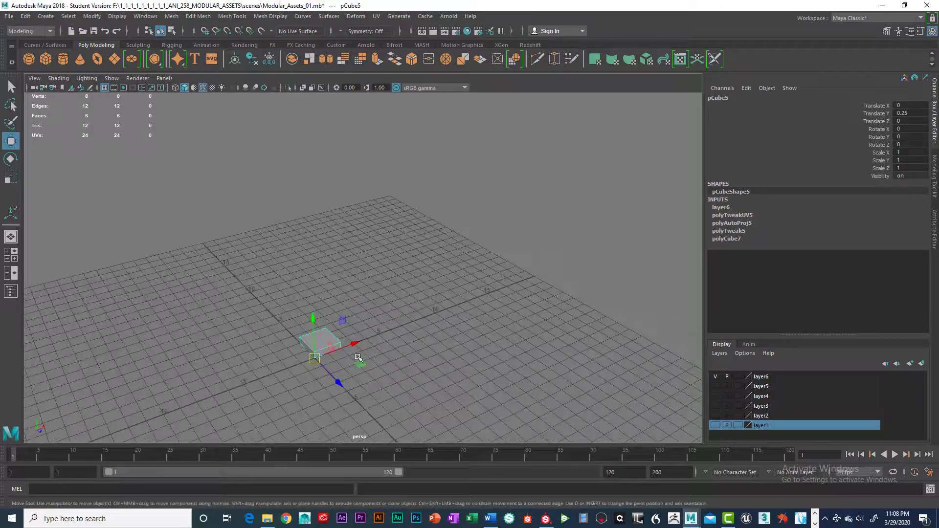
{"action": "left_click", "coordinate": [334, 333]}
{"action": "left_click", "coordinate": [333, 333]}
{"action": "left_click_drag", "start_coordinate": [398, 264], "coordinate": [417, 268], "text": "alt"}
{"action": "left_click", "coordinate": [452, 302]}
{"action": "left_click", "coordinate": [319, 327]}
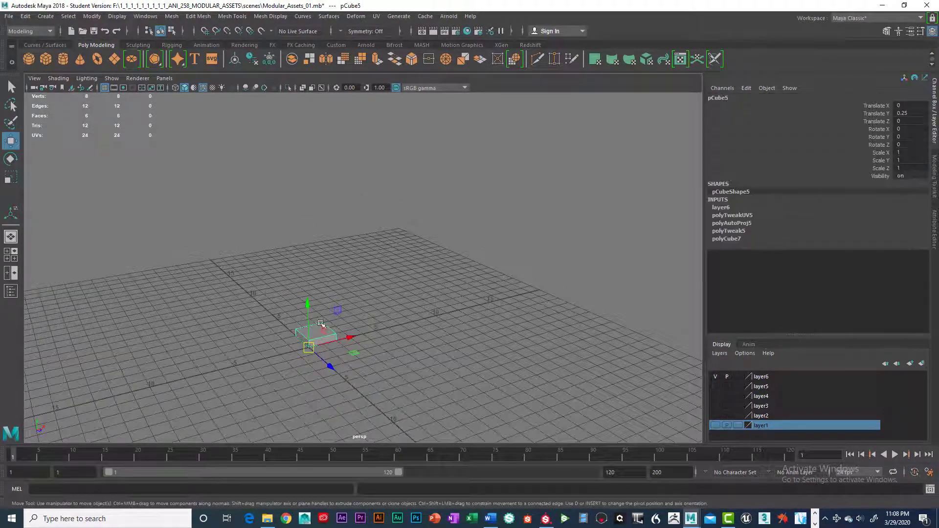
{"action": "left_click_drag", "start_coordinate": [411, 255], "coordinate": [548, 352], "text": "alt"}
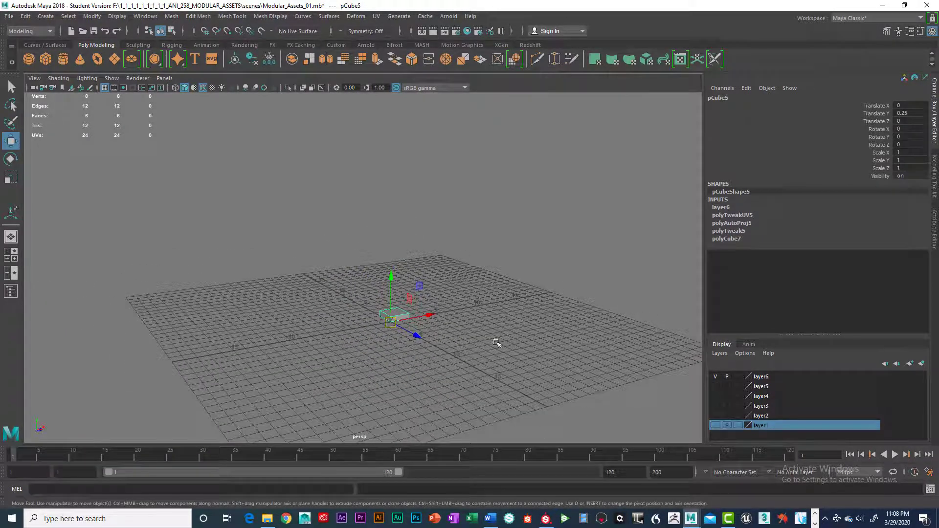
Switch to Substance Painter and start a new project with the document resolution set to 4096
{"action": "left_click", "coordinate": [546, 522]}
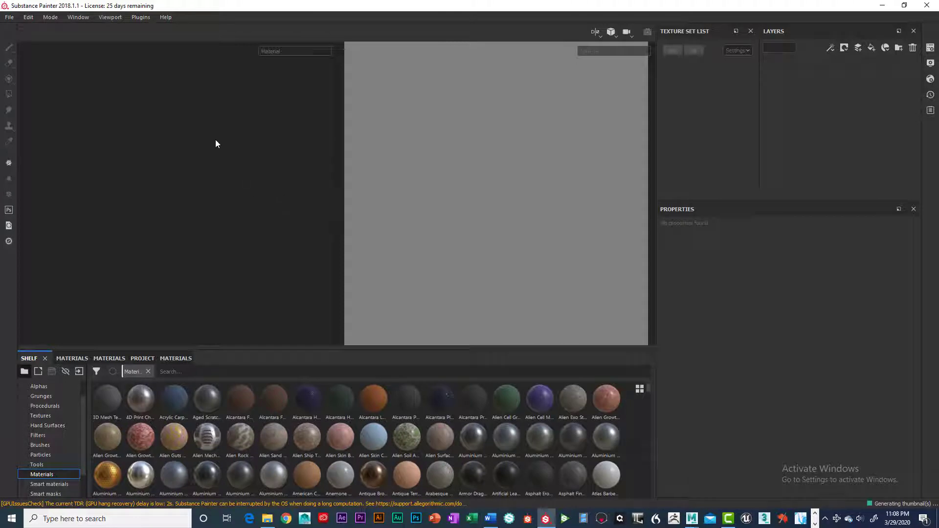
{"action": "left_click", "coordinate": [10, 17]}
{"action": "left_click", "coordinate": [16, 28]}
{"action": "left_click_drag", "start_coordinate": [474, 124], "coordinate": [335, 131]}
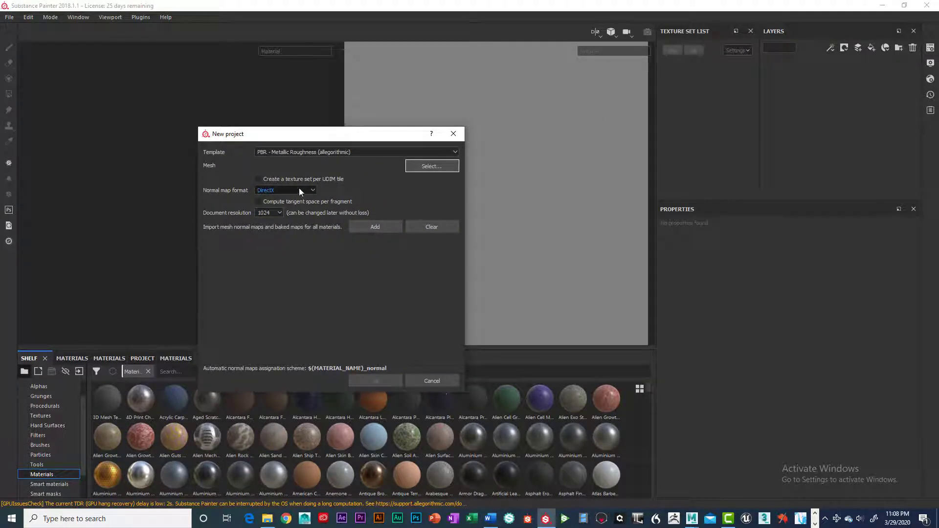
{"action": "left_click", "coordinate": [278, 214]}
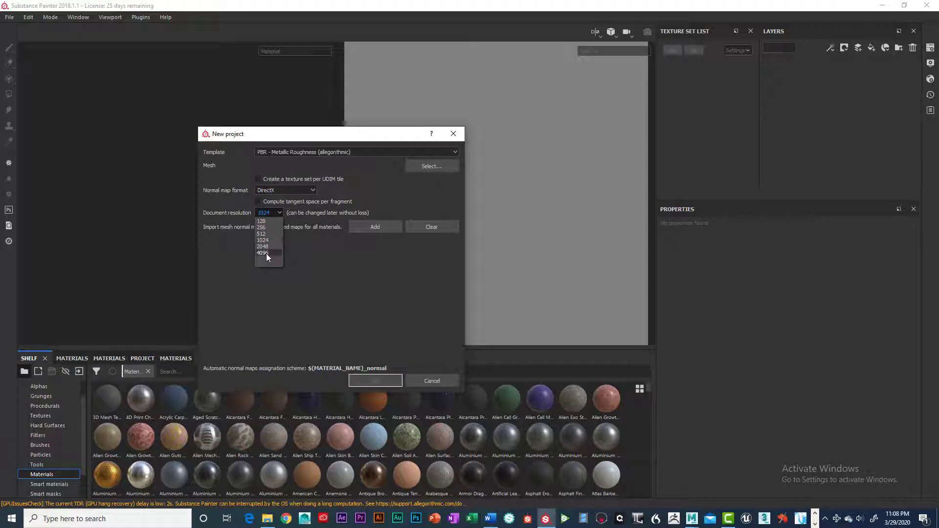
{"action": "left_click", "coordinate": [266, 254]}
Load the Wall_Block mesh from the ANI_258 modular assets project's scenes folder and create the project with it
{"action": "left_click", "coordinate": [430, 167]}
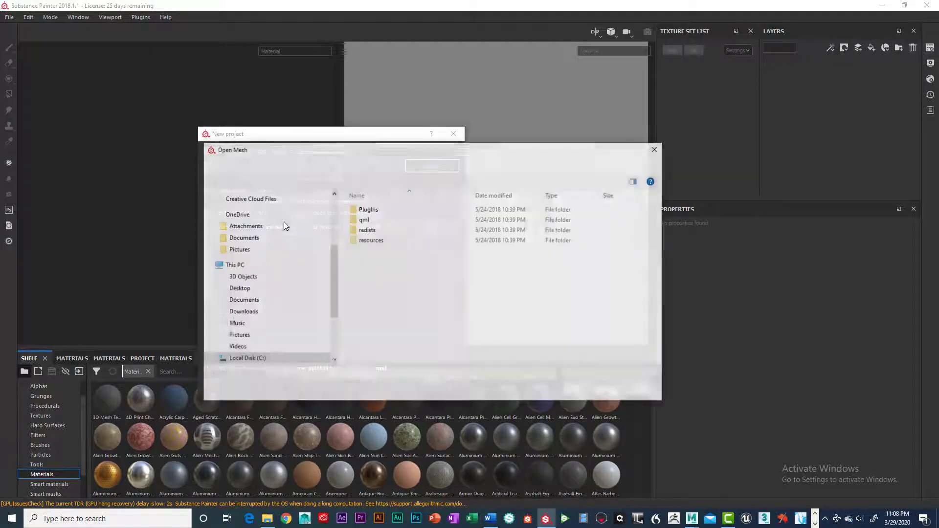
{"action": "scroll", "coordinate": [260, 293], "scroll_direction": "down", "scroll_amount": 3}
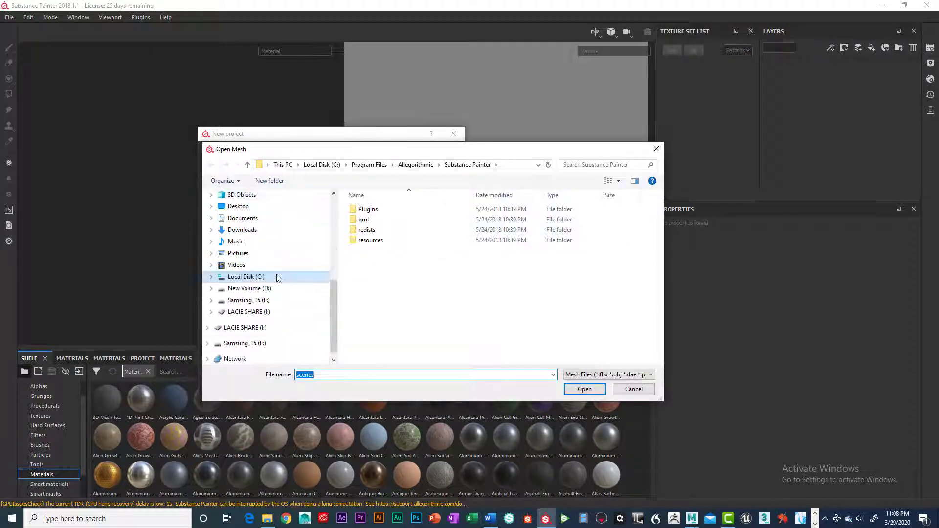
{"action": "left_click", "coordinate": [272, 300]}
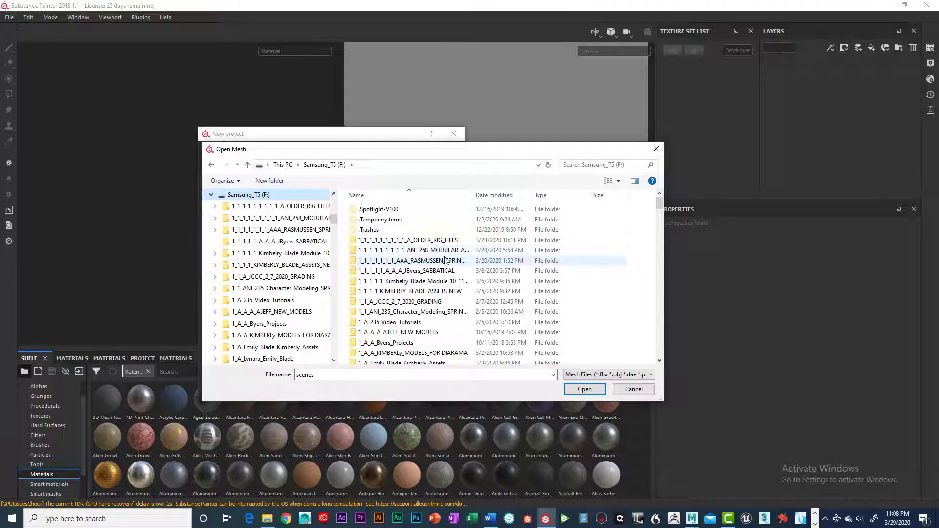
{"action": "double_click", "coordinate": [352, 250]}
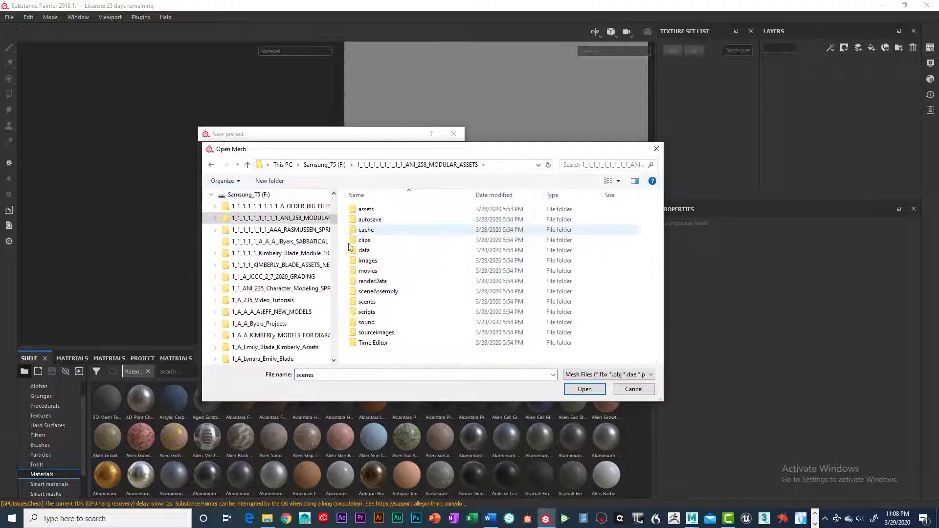
{"action": "double_click", "coordinate": [367, 302]}
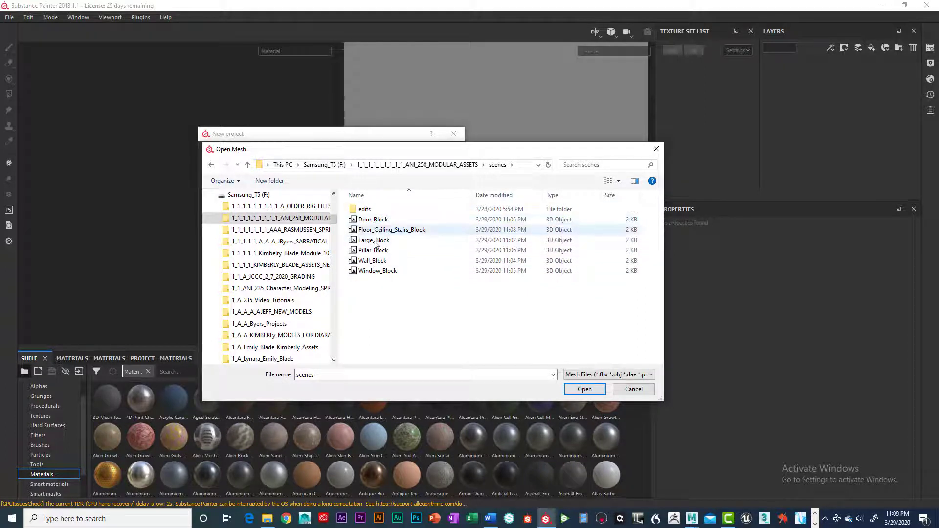
{"action": "left_click", "coordinate": [370, 261]}
{"action": "left_click", "coordinate": [585, 389]}
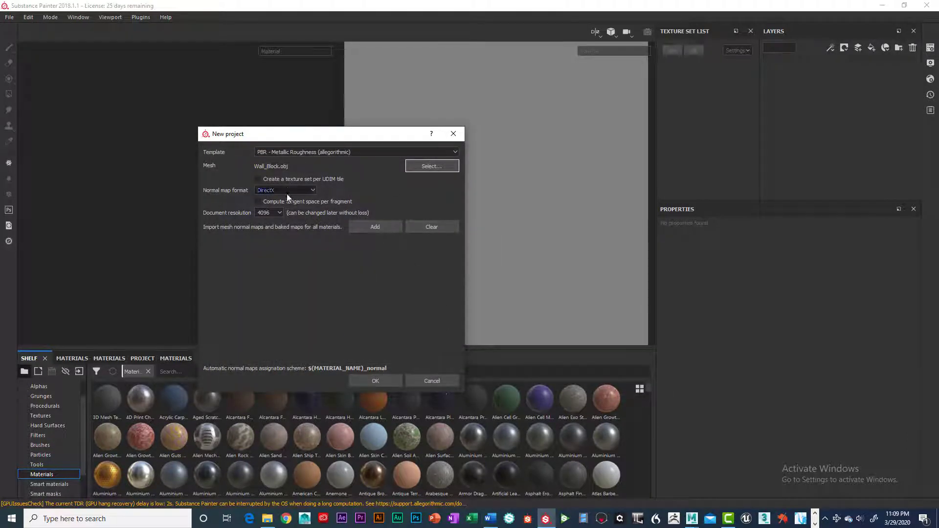
{"action": "left_click", "coordinate": [377, 230]}
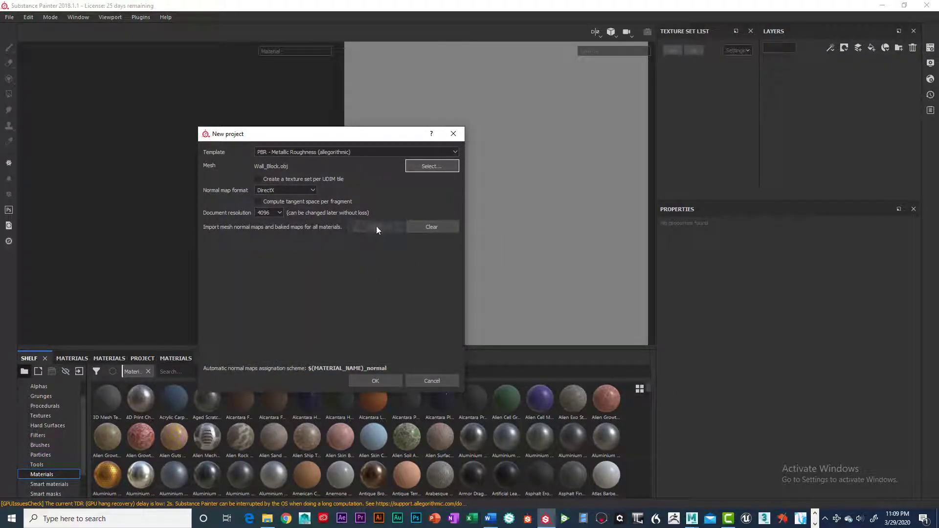
{"action": "left_click", "coordinate": [373, 382]}
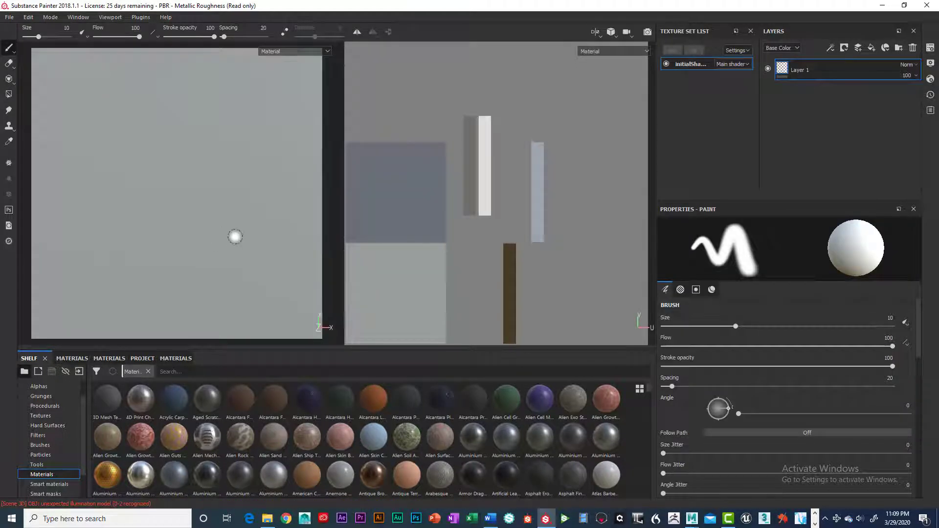
Try a short brush stroke on the wall block, undo it, and examine the whole block from an angled view
{"action": "left_click_drag", "start_coordinate": [205, 237], "coordinate": [261, 239]}
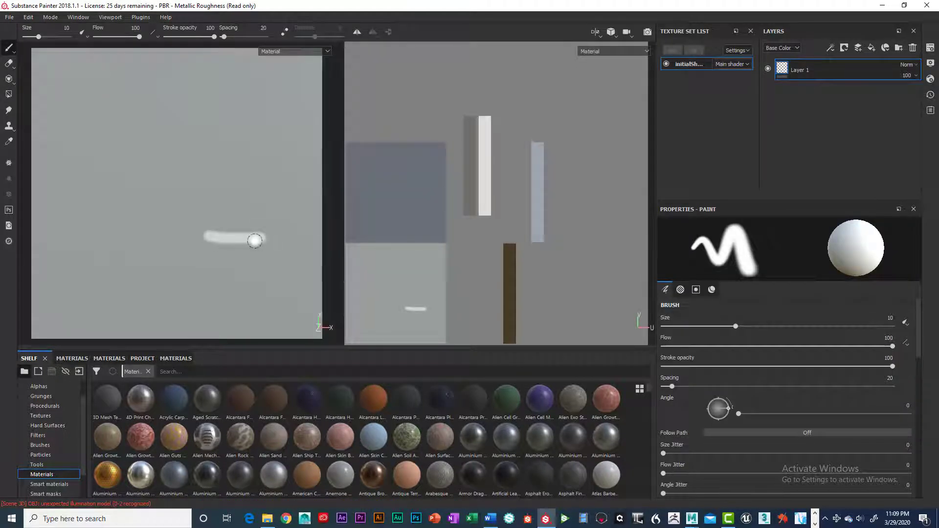
{"action": "key", "text": "ctrl+z"}
{"action": "left_click_drag", "start_coordinate": [216, 263], "coordinate": [227, 212], "text": "alt"}
{"action": "scroll", "coordinate": [218, 252], "scroll_direction": "down", "scroll_amount": 2}
{"action": "middle_click_drag", "start_coordinate": [227, 212], "coordinate": [207, 211], "text": "alt"}
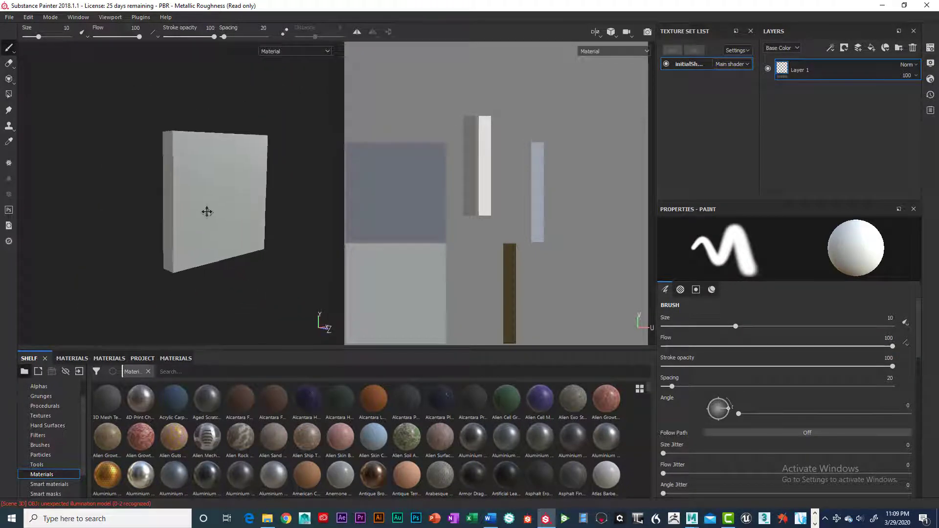
{"action": "mouse_move", "coordinate": [207, 211]}
{"action": "left_mouse_down", "text": "alt"}
{"action": "mouse_move", "coordinate": [245, 223]}
{"action": "mouse_move", "coordinate": [217, 231]}
{"action": "left_mouse_up", "text": "alt"}
{"action": "scroll", "coordinate": [254, 233], "scroll_direction": "up", "scroll_amount": 2}
{"action": "scroll", "coordinate": [209, 229], "scroll_direction": "up", "scroll_amount": 2}
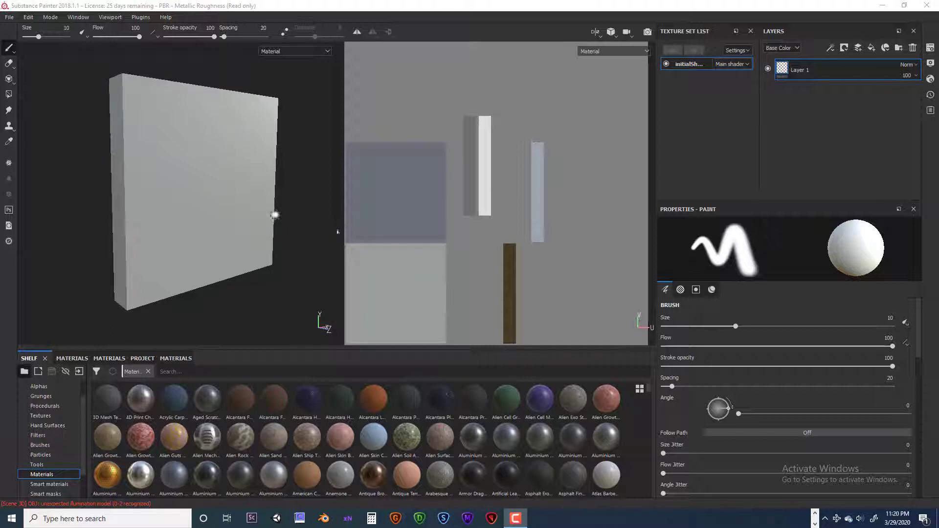
{"action": "mouse_move", "coordinate": [276, 215]}
{"action": "middle_mouse_down", "text": "alt"}
{"action": "mouse_move", "coordinate": [262, 216]}
{"action": "mouse_move", "coordinate": [259, 202]}
{"action": "middle_mouse_up", "text": "alt"}
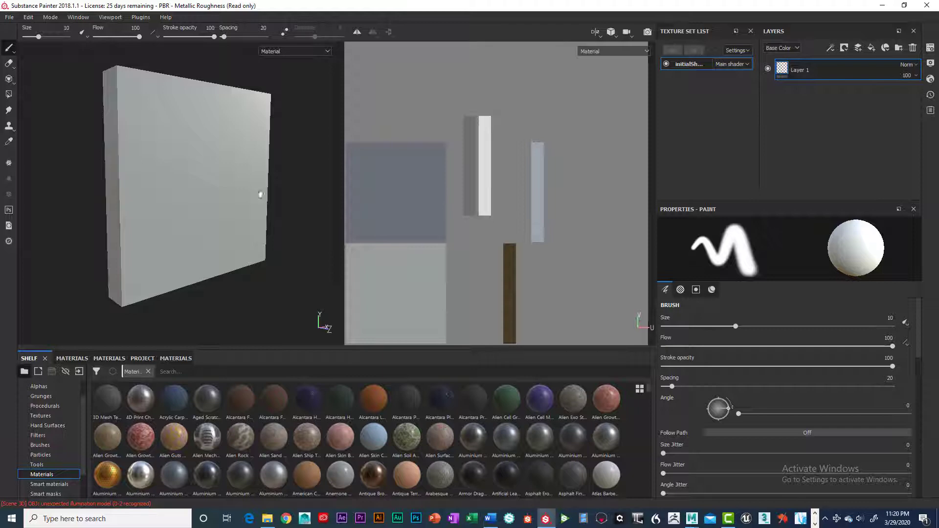
{"action": "middle_click_drag", "start_coordinate": [248, 189], "coordinate": [226, 184], "text": "alt"}
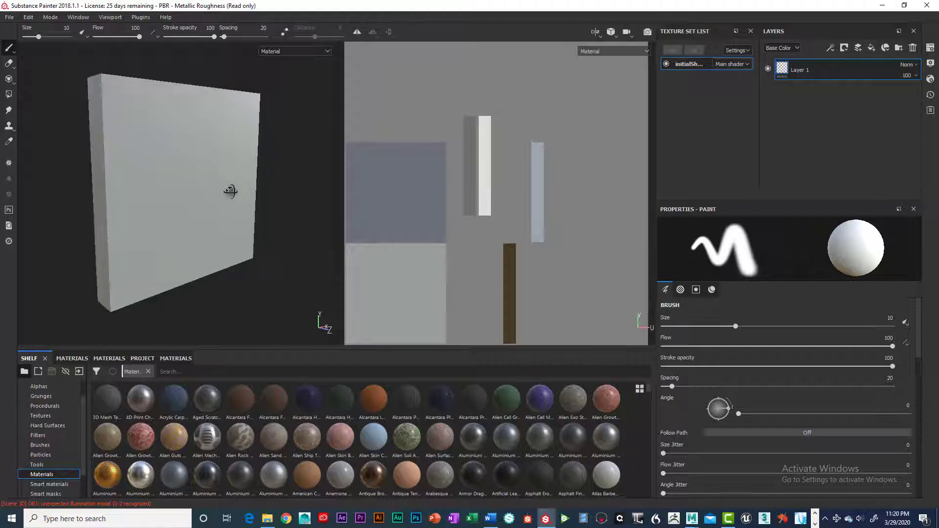
{"action": "left_click_drag", "start_coordinate": [221, 193], "coordinate": [228, 190], "text": "alt"}
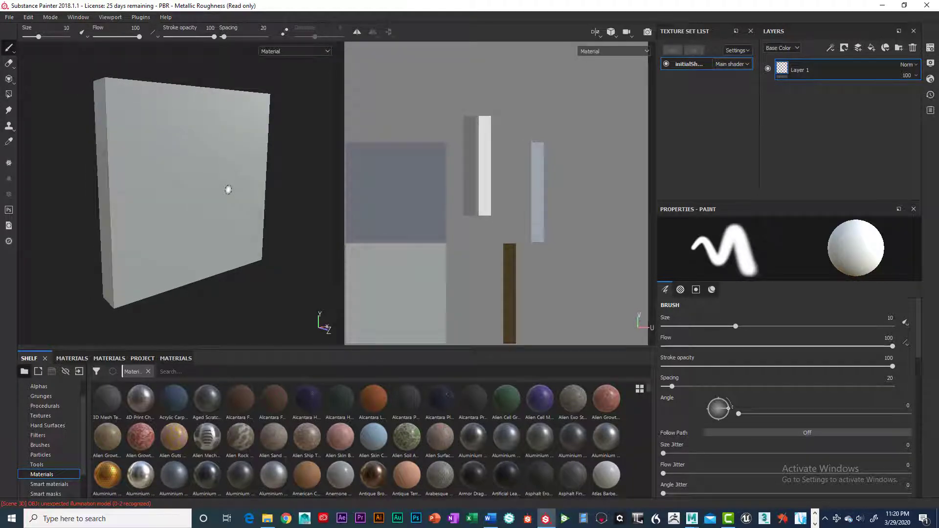